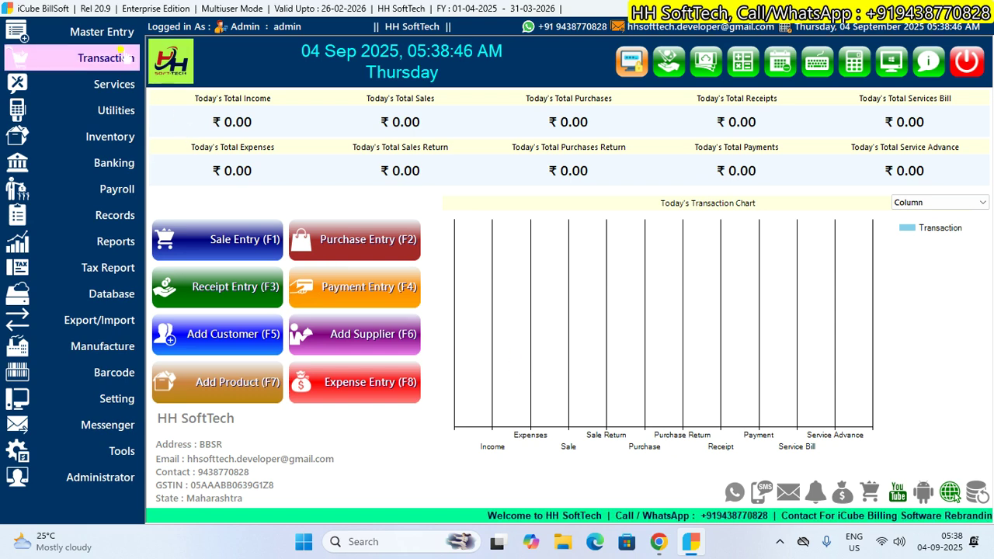
# - Open the Income Voucher entry form and close it again
pyautogui.click(99, 57)
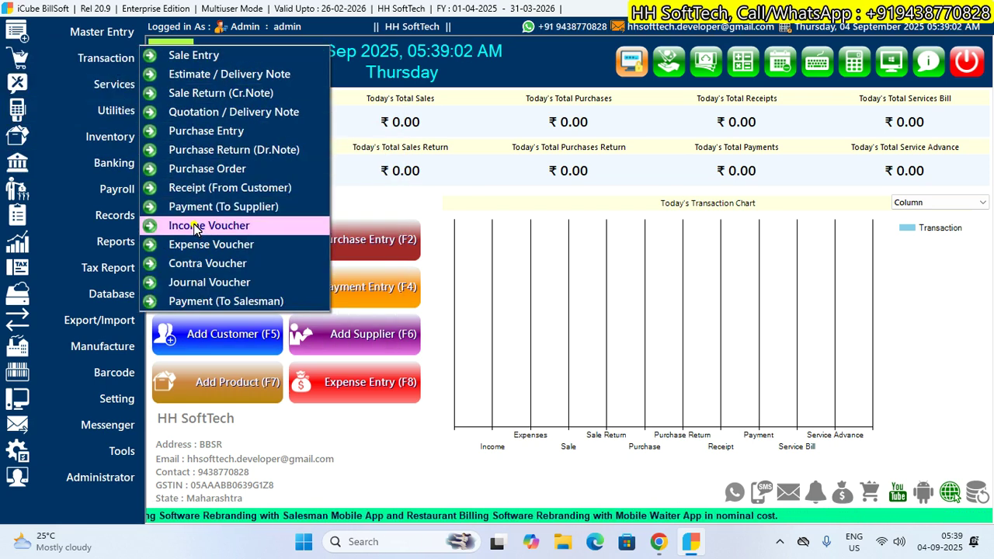
pyautogui.click(277, 228)
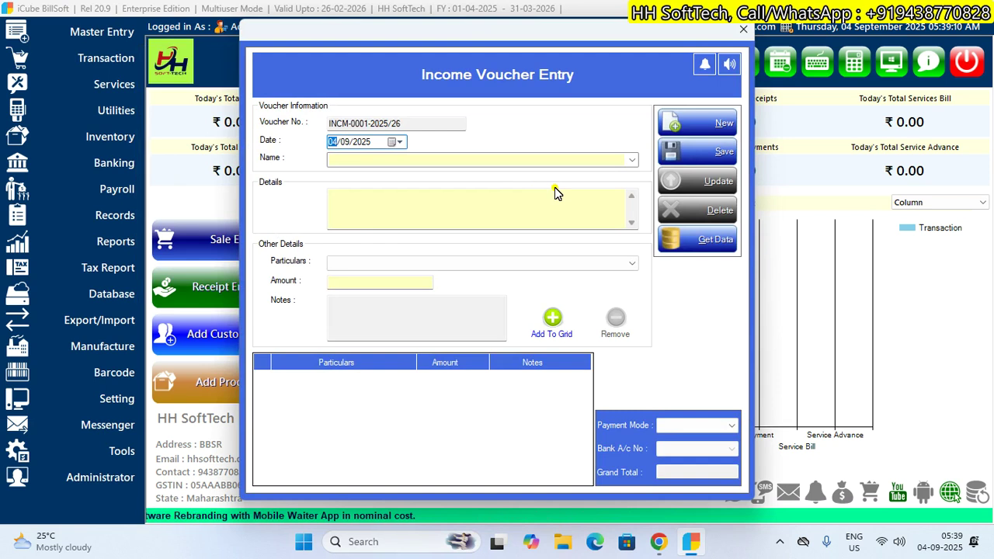
pyautogui.click(742, 34)
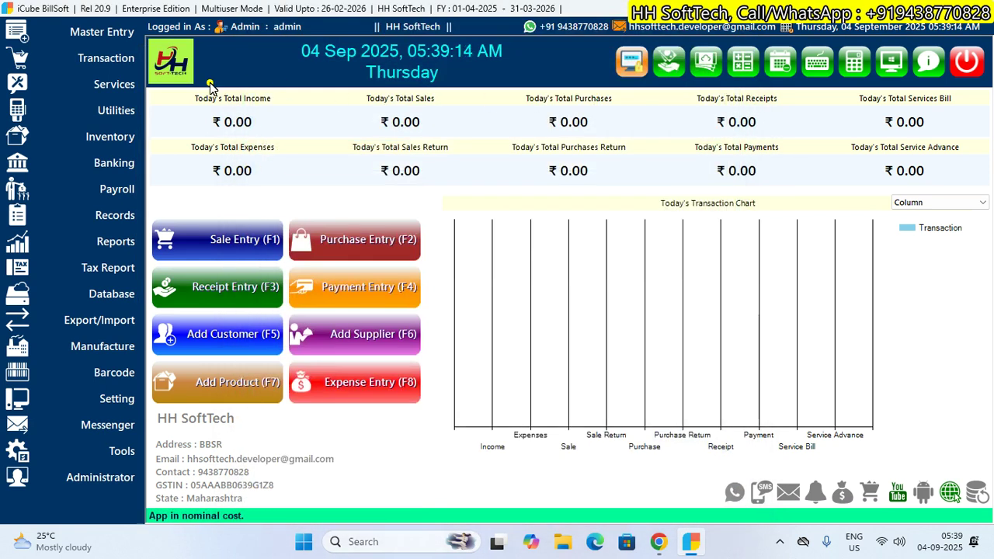
# - Open the Account Head master with Under Group set to Expenses (Direct/Indirect)
pyautogui.click(120, 28)
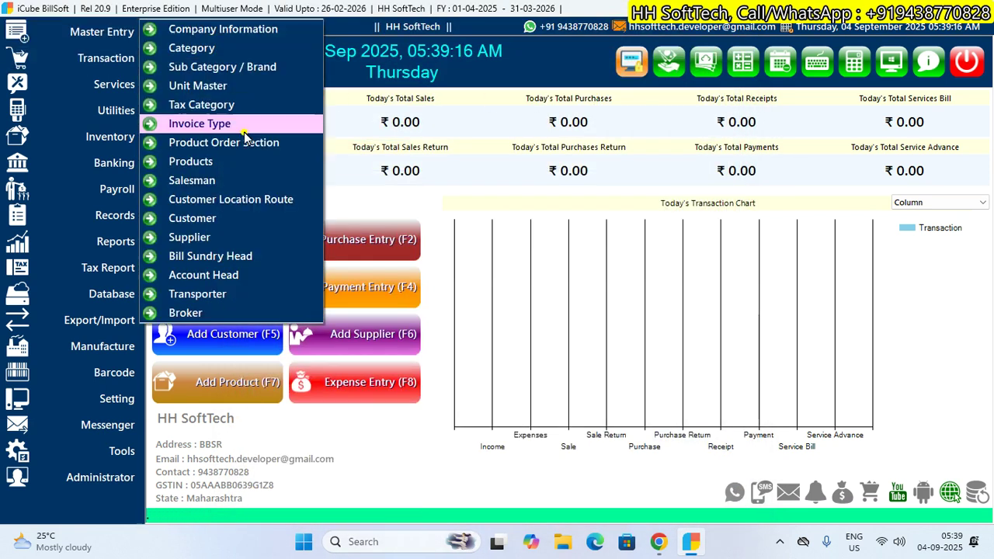
pyautogui.click(268, 276)
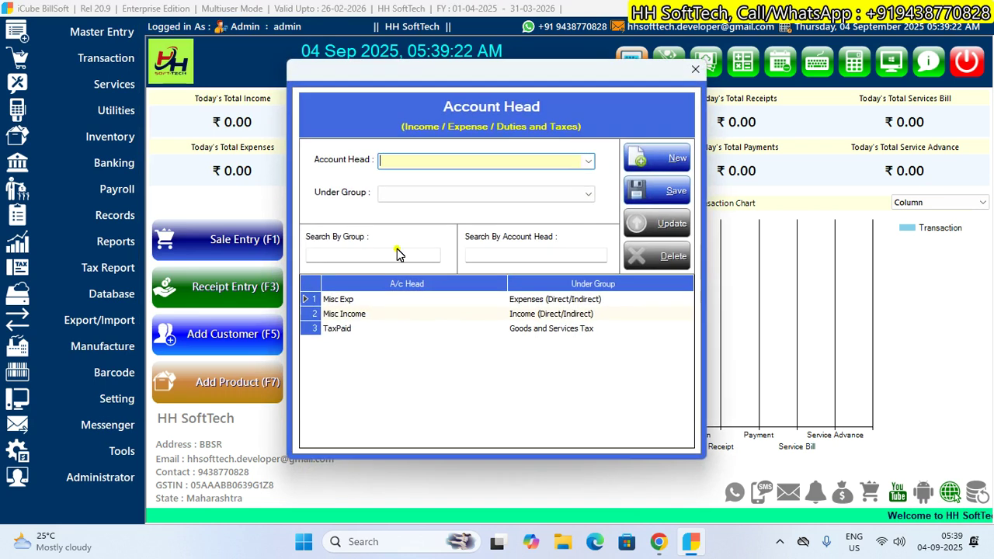
pyautogui.click(531, 195)
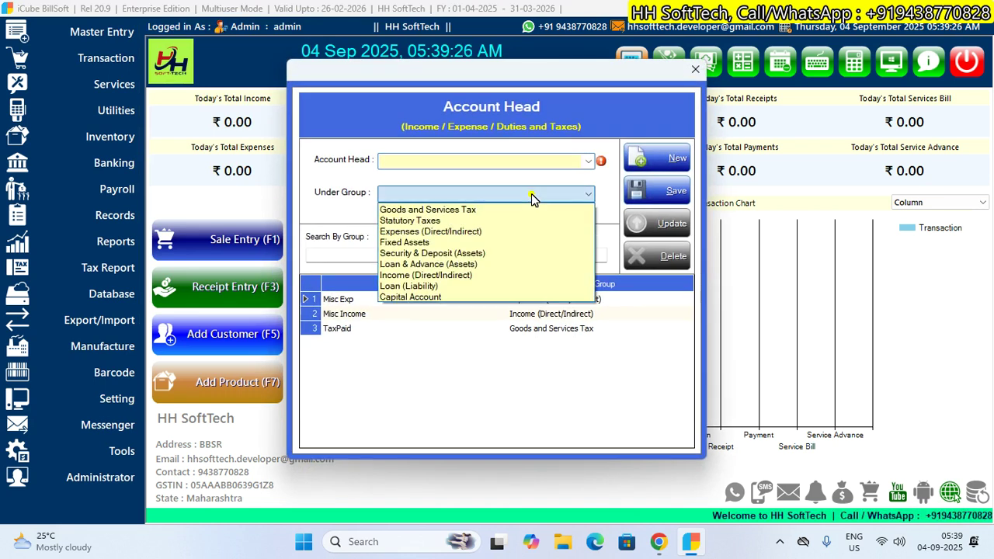
pyautogui.click(454, 231)
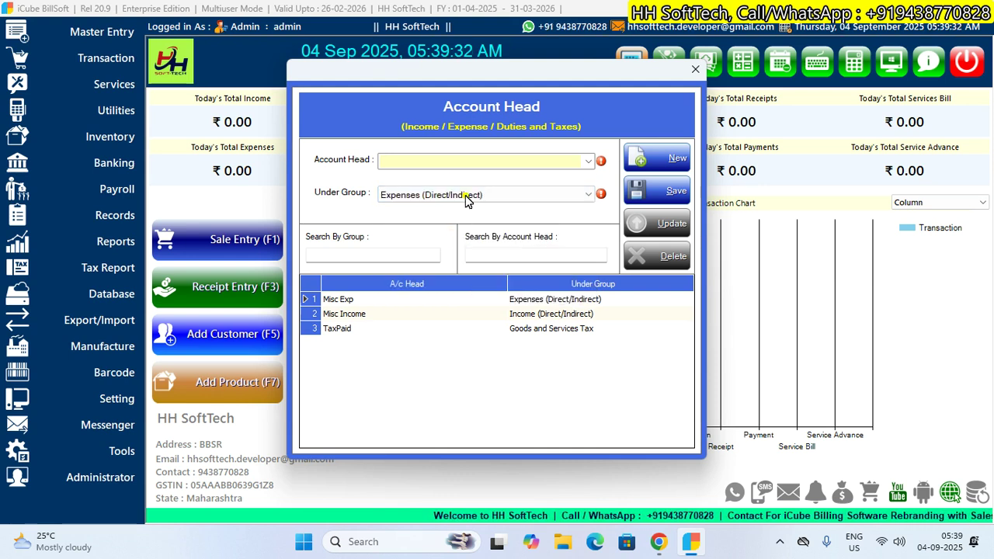
pyautogui.click(420, 161)
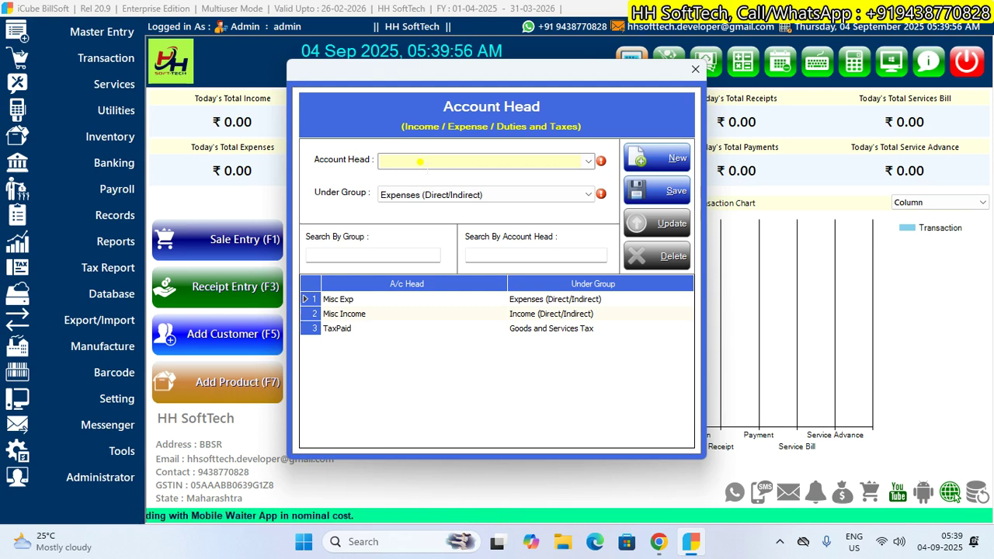
pyautogui.click(419, 162)
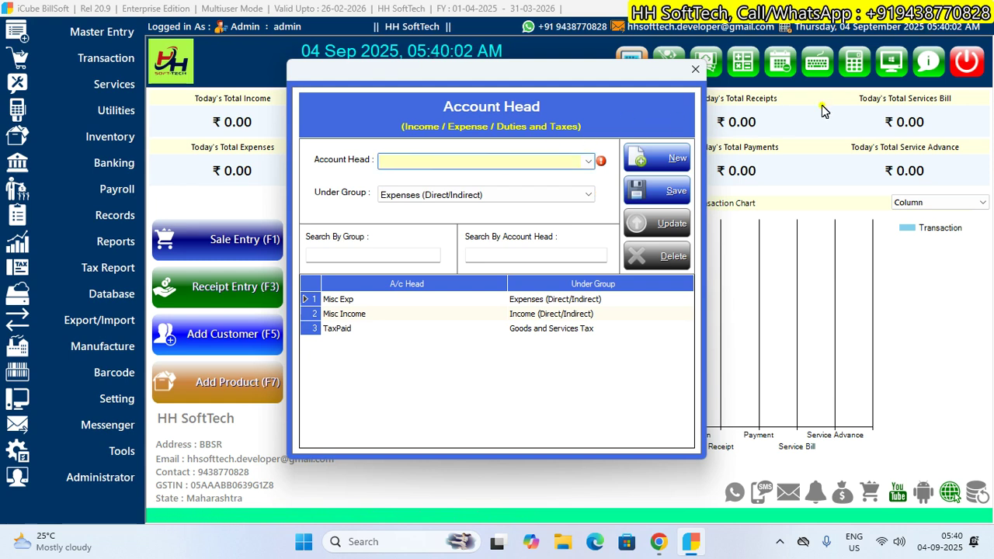
# - Save Telephone Expenses as an account head under Expenses (Direct/Indirect)
pyautogui.write('Teleph')
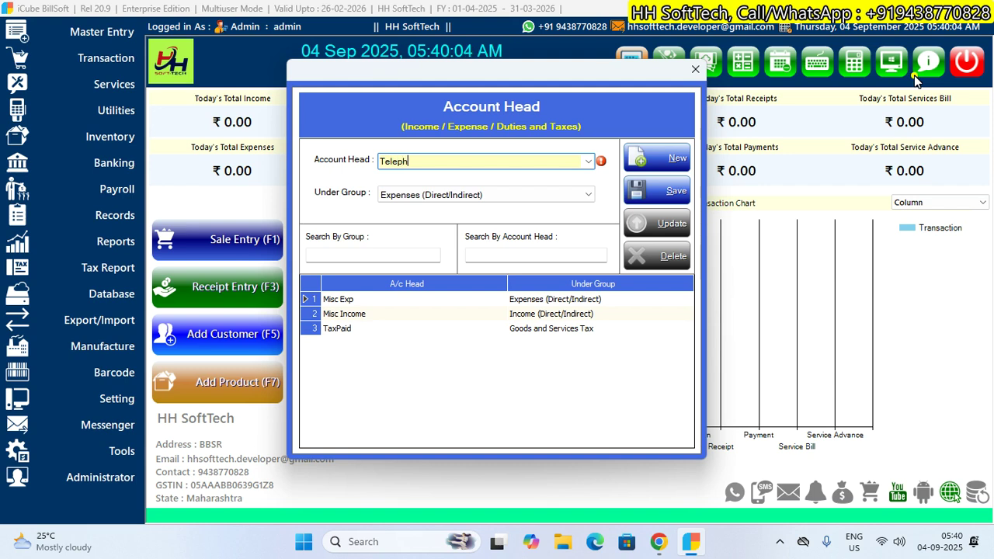
pyautogui.write('ioe Expenses')
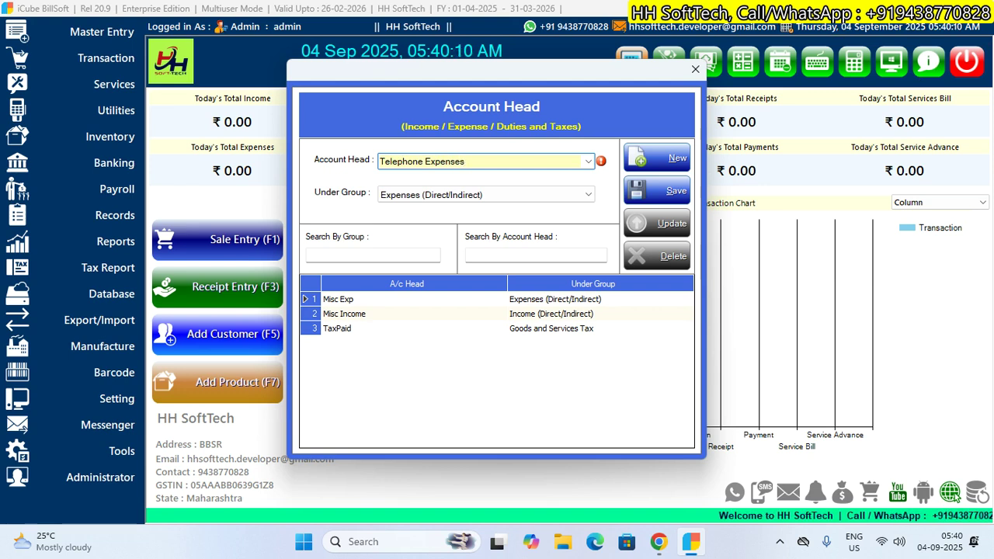
pyautogui.click(489, 195)
pyautogui.click(489, 196)
pyautogui.click(410, 231)
pyautogui.click(644, 201)
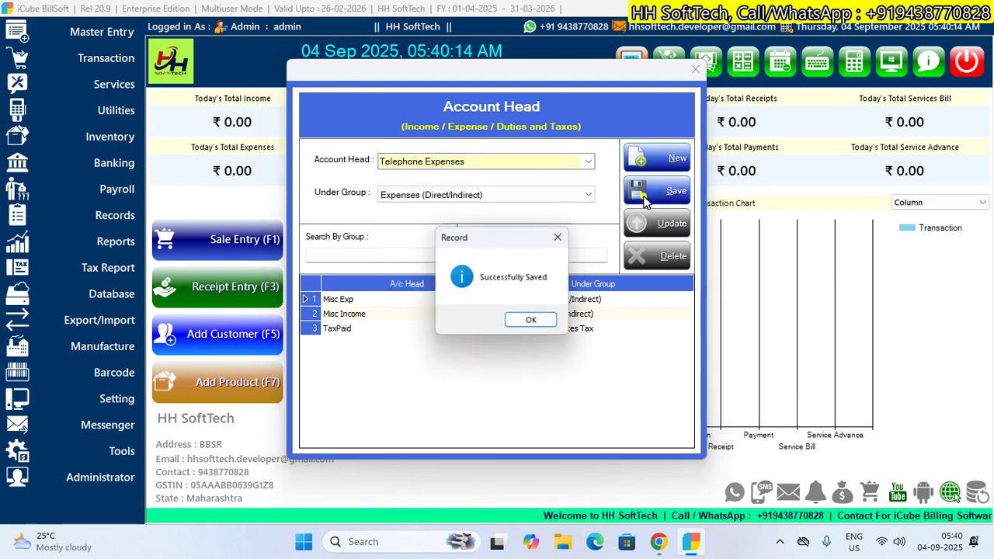
pyautogui.click(531, 320)
pyautogui.click(656, 158)
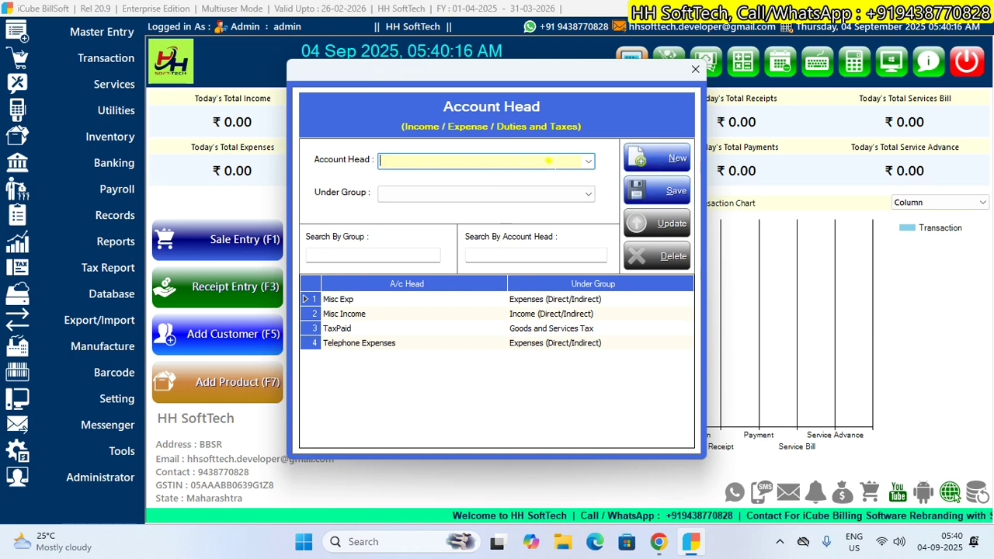
# - Save Electricity Expenses under Expenses (Direct/Indirect) and clear the form
pyautogui.write('Electrici')
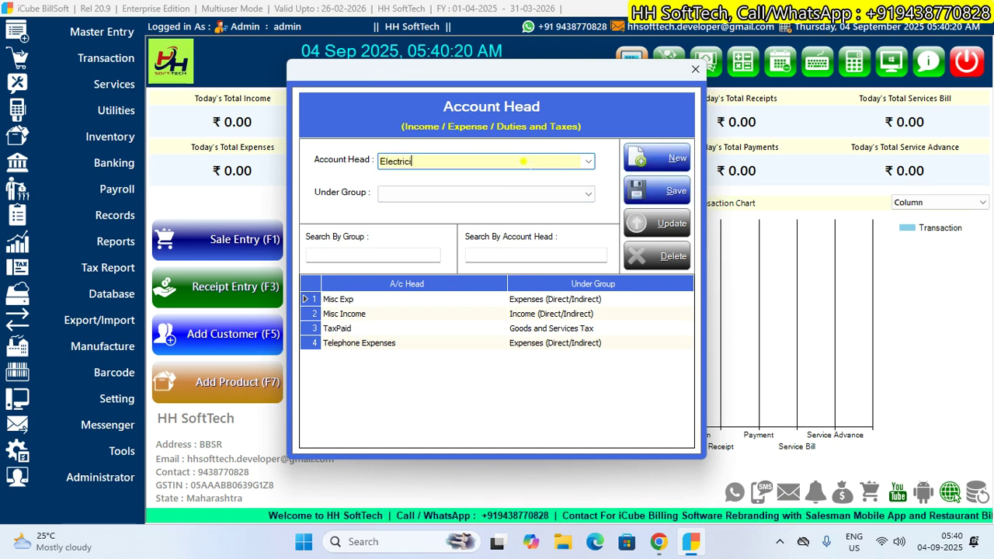
pyautogui.write('ty Expenses')
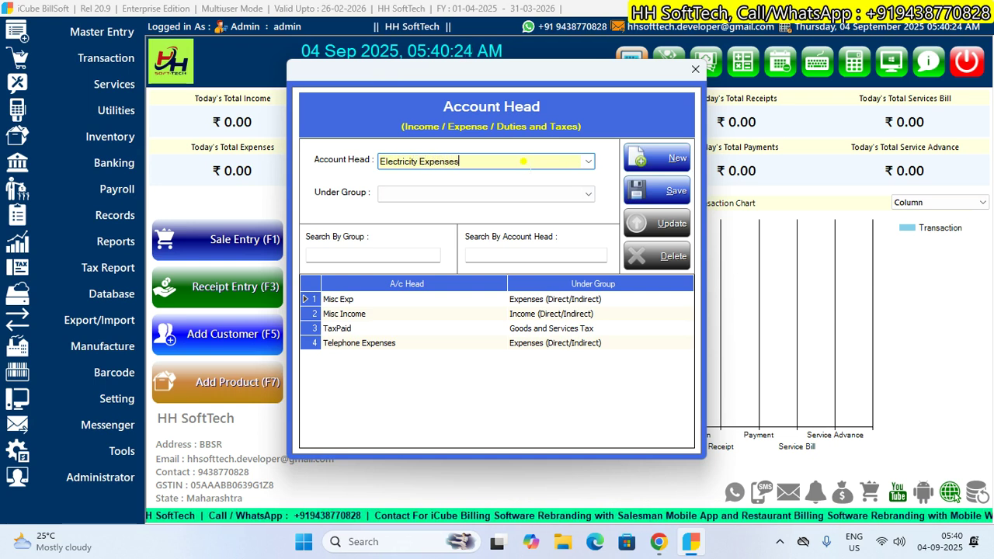
pyautogui.click(475, 194)
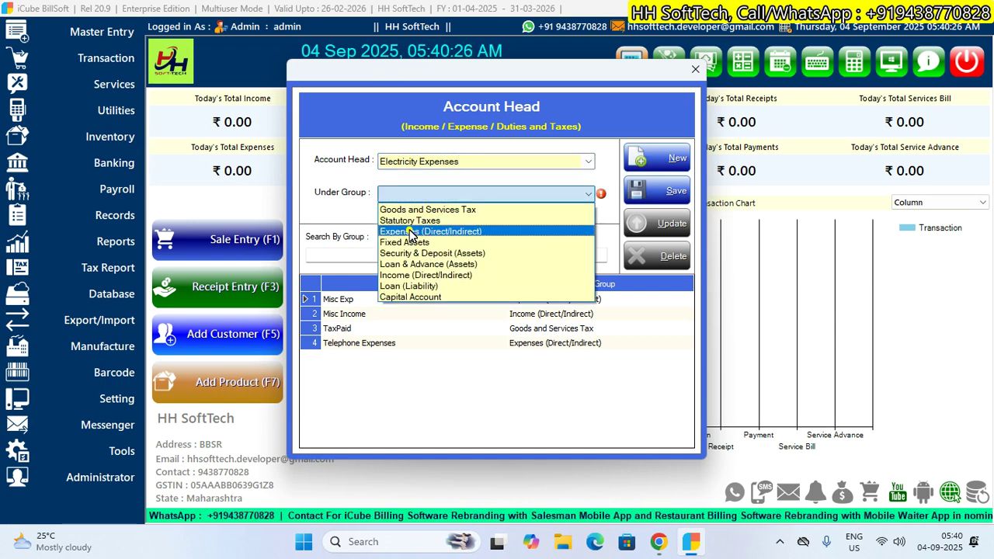
pyautogui.click(412, 233)
pyautogui.click(658, 192)
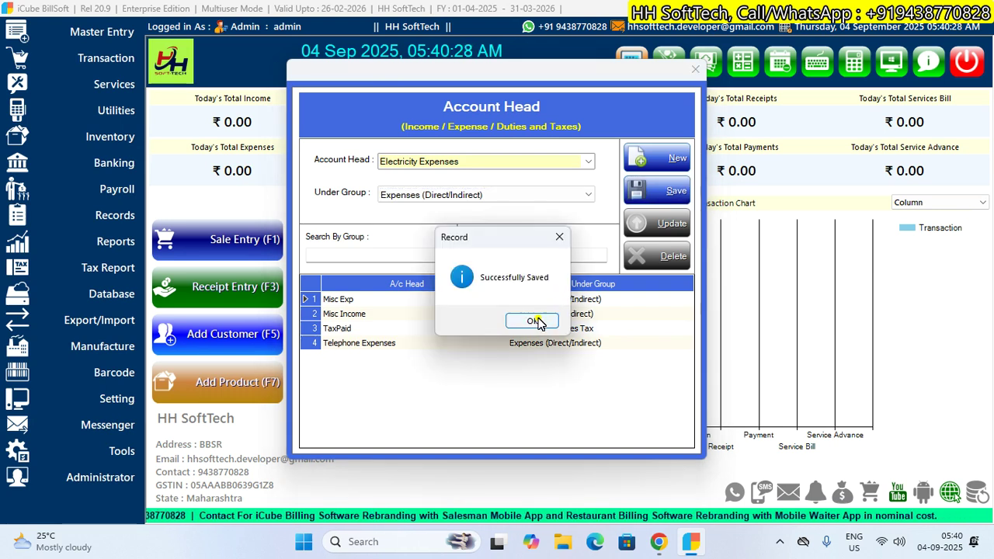
pyautogui.click(535, 322)
pyautogui.click(658, 158)
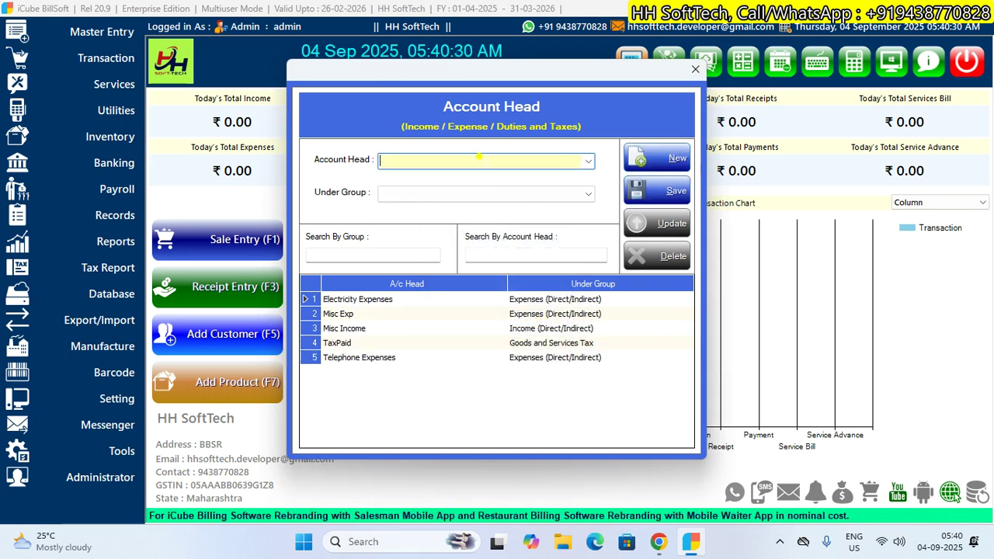
# - Save Labour Charges under Expenses (Direct/Indirect) and clear the form
pyautogui.write('Labour Charges')
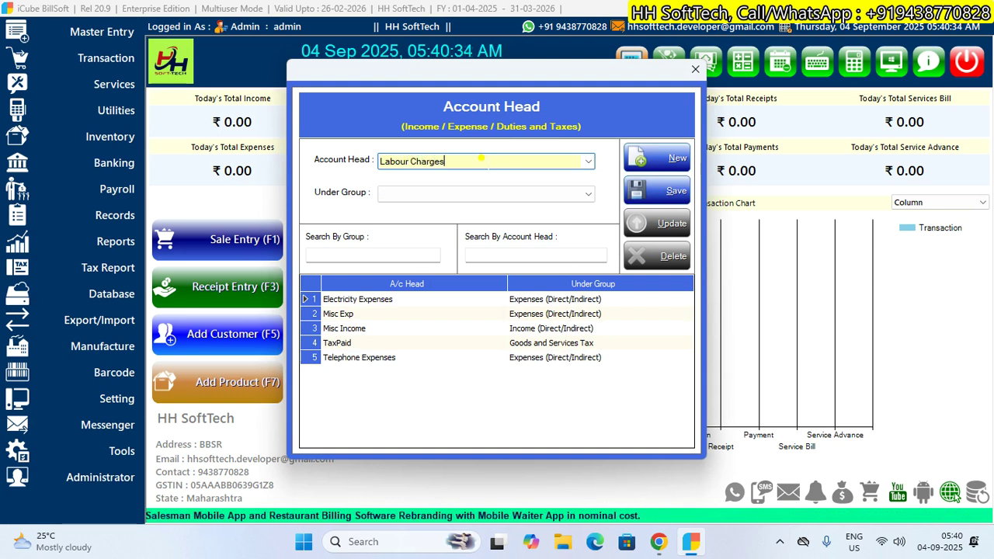
pyautogui.click(462, 196)
pyautogui.press('Down')
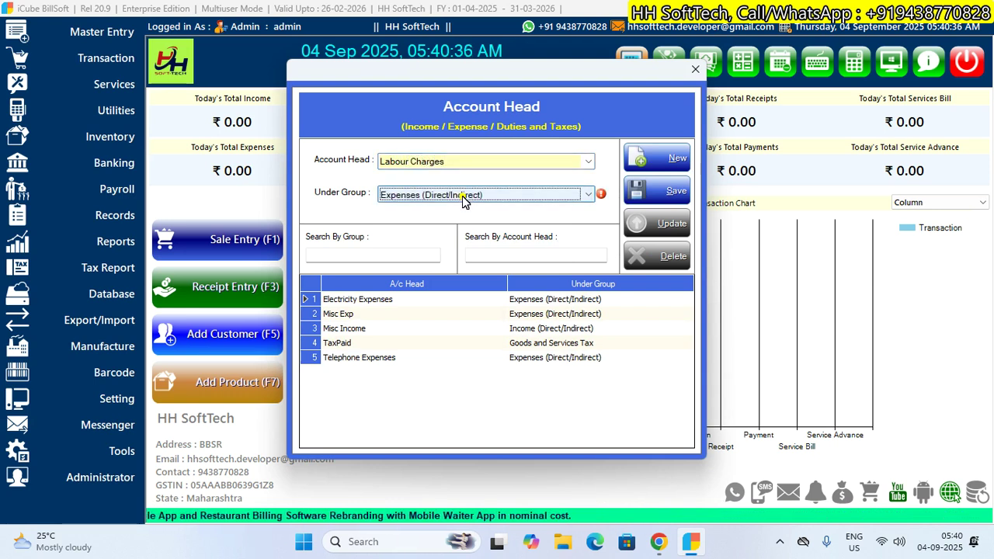
pyautogui.click(659, 191)
pyautogui.click(526, 318)
pyautogui.click(677, 163)
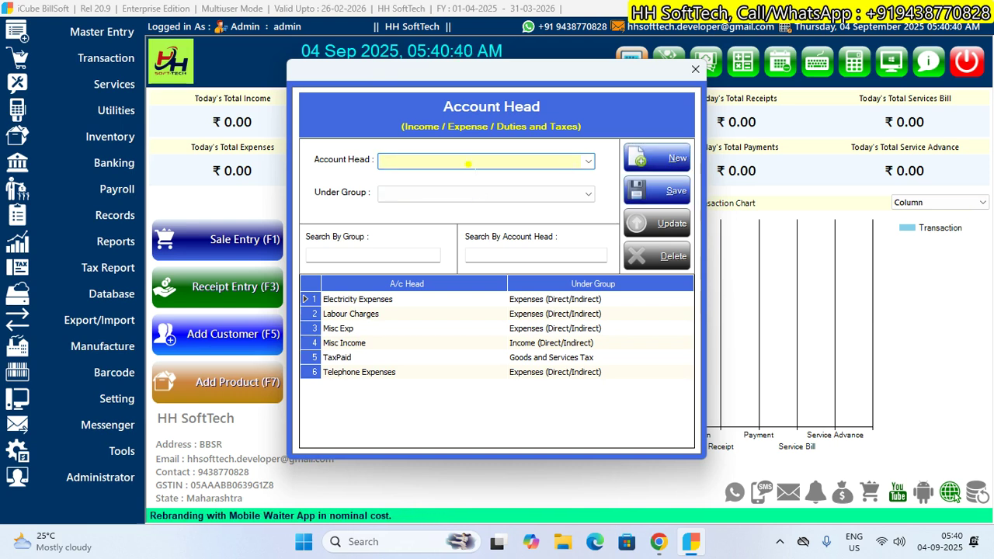
# - Save 'Stationary and Printing Expenses' under Expenses (Direct/Indirect)
pyautogui.write('Stationary and Printing')
pyautogui.press('Tab')
pyautogui.click(487, 159)
pyautogui.click(487, 160)
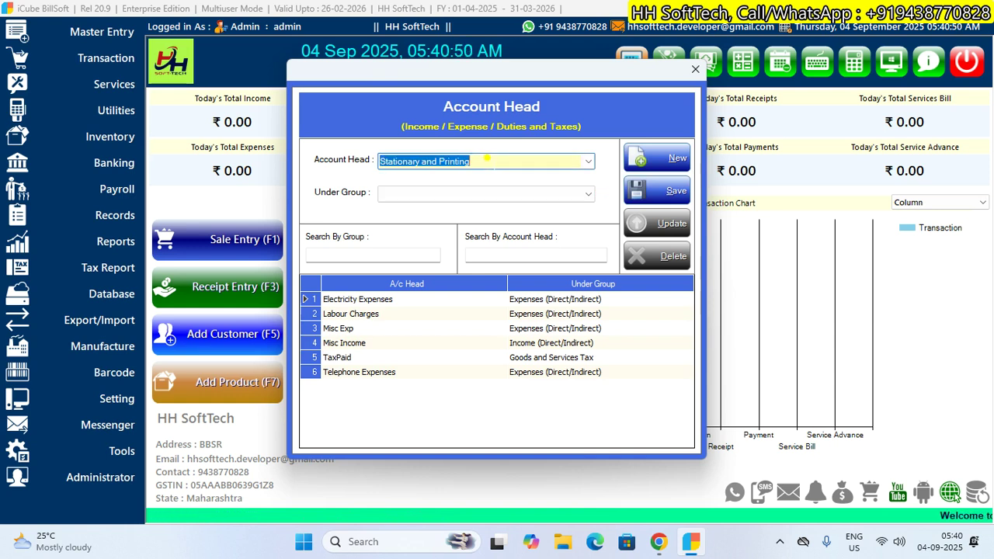
pyautogui.write('Expenses')
pyautogui.click(428, 196)
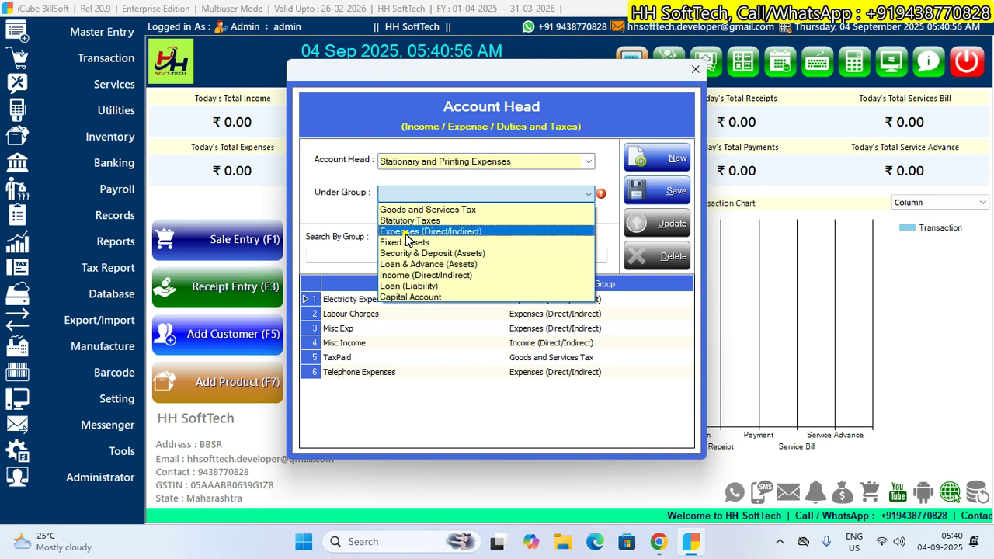
pyautogui.click(411, 231)
pyautogui.click(656, 191)
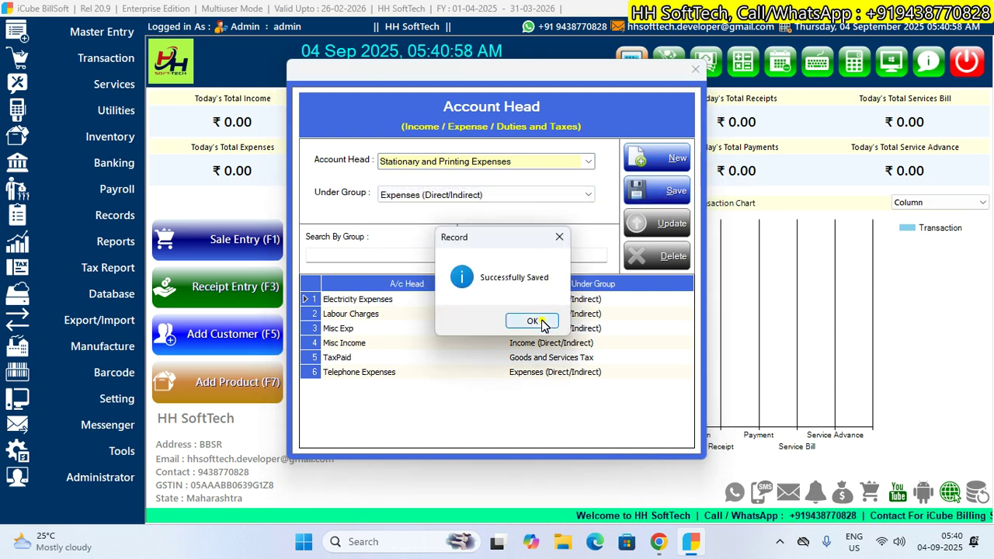
pyautogui.click(532, 322)
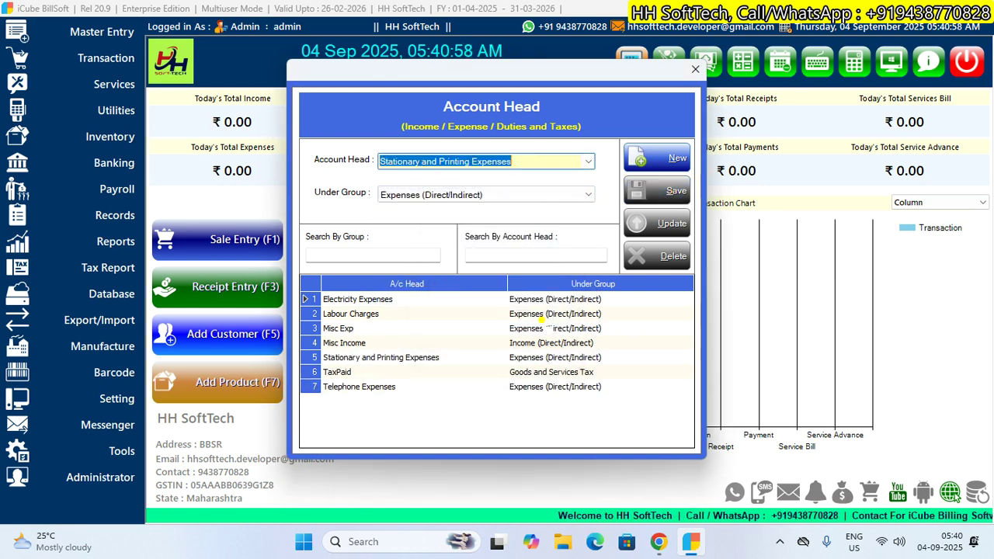
# - Save a new Interest Receive account head under Income (Direct/Indirect)
pyautogui.click(658, 157)
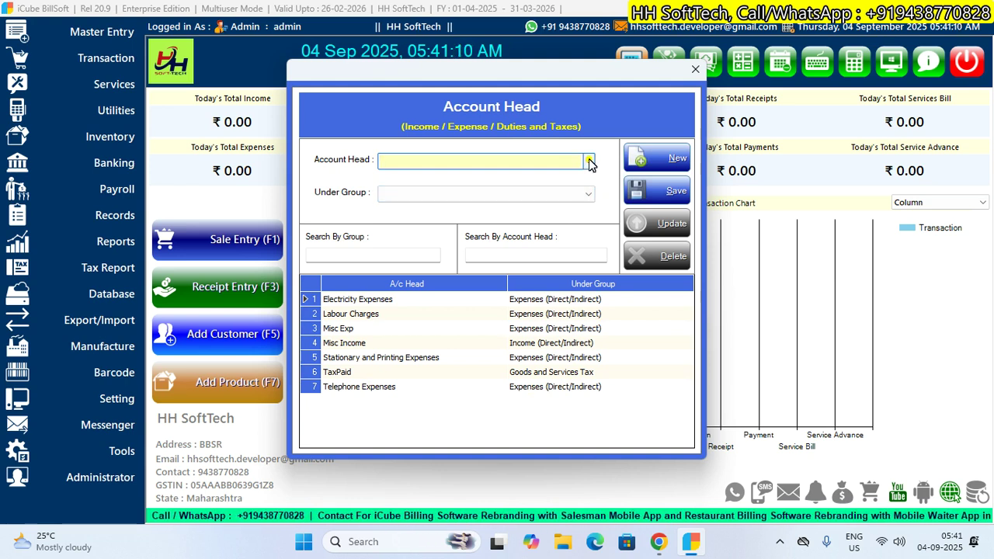
pyautogui.click(590, 162)
pyautogui.click(509, 159)
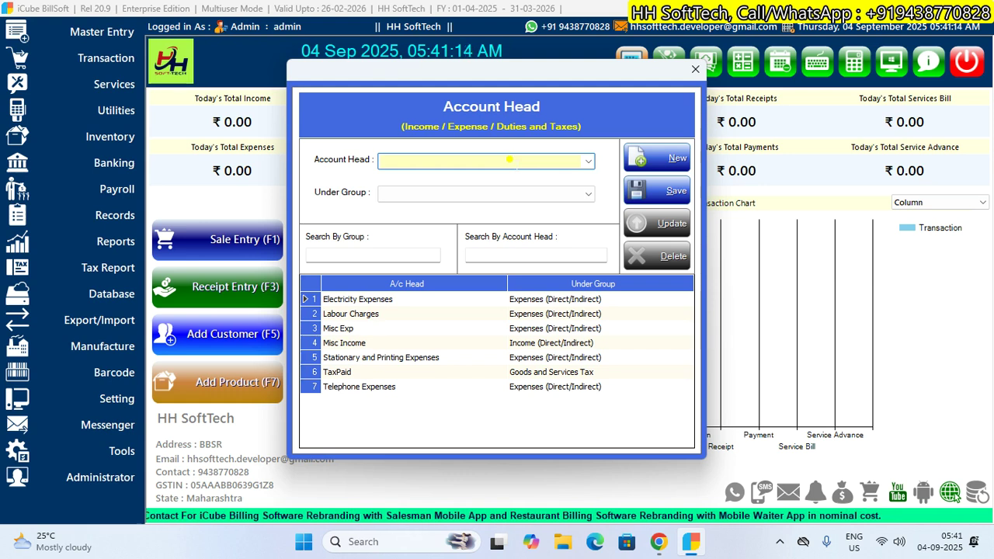
pyautogui.write('In')
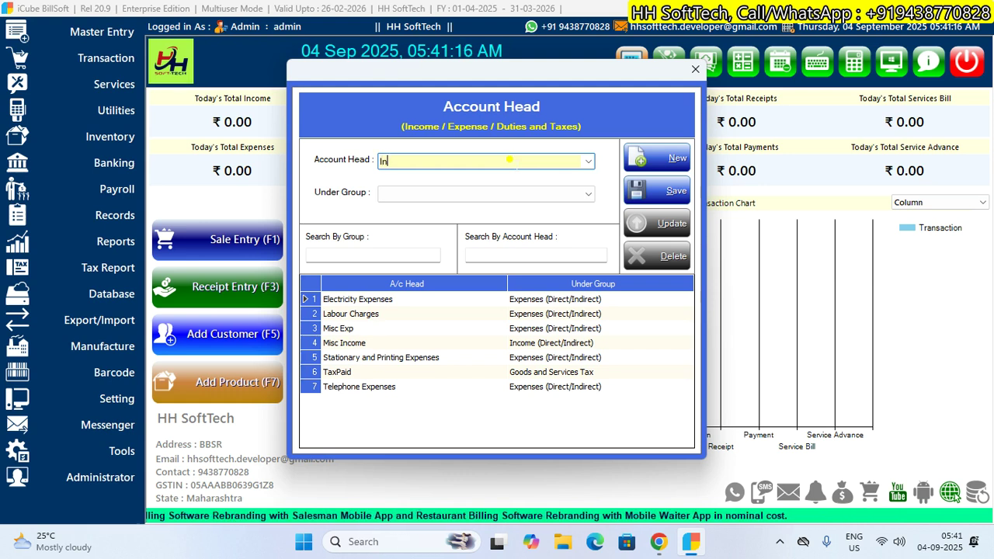
pyautogui.write('terest ')
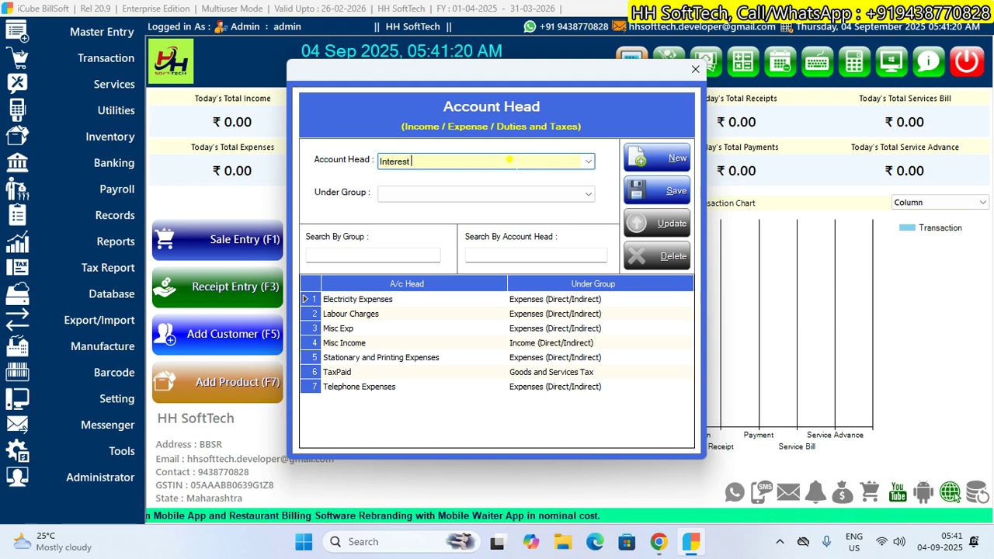
pyautogui.write('Re')
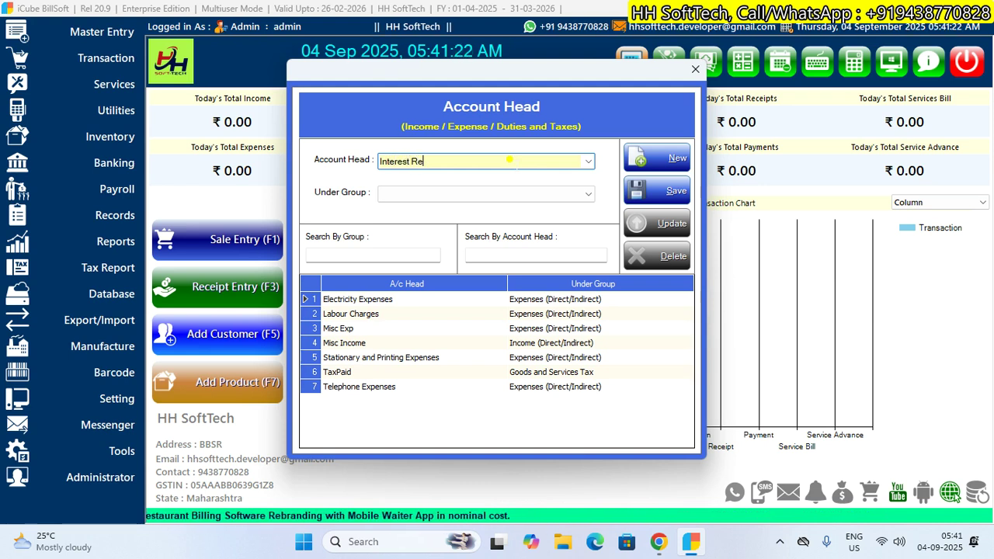
pyautogui.write('ceive')
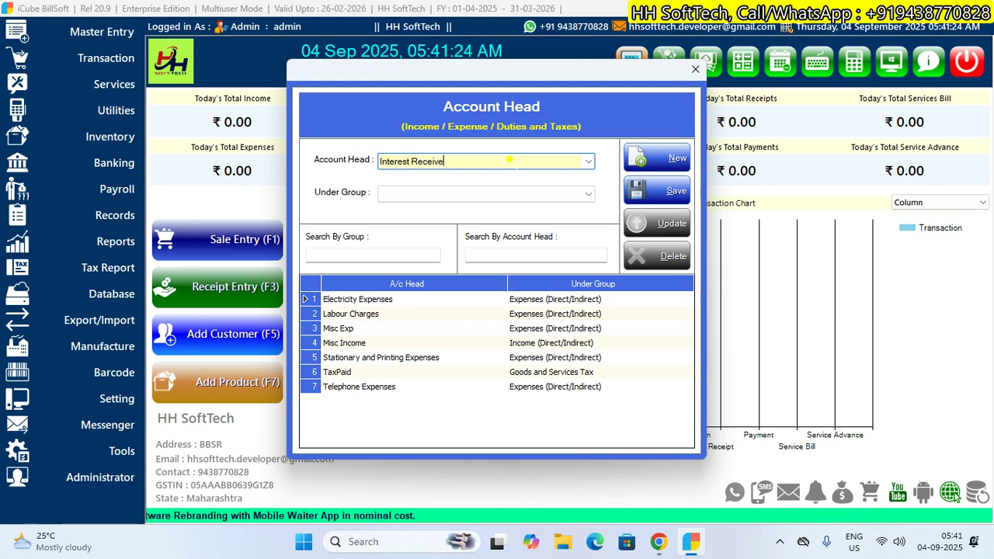
pyautogui.click(490, 194)
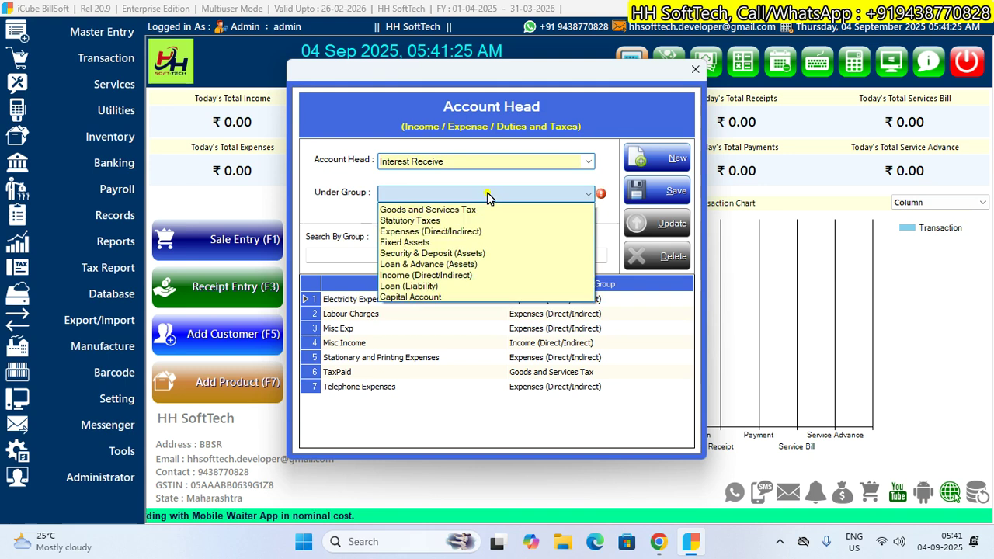
pyautogui.click(424, 277)
pyautogui.click(648, 192)
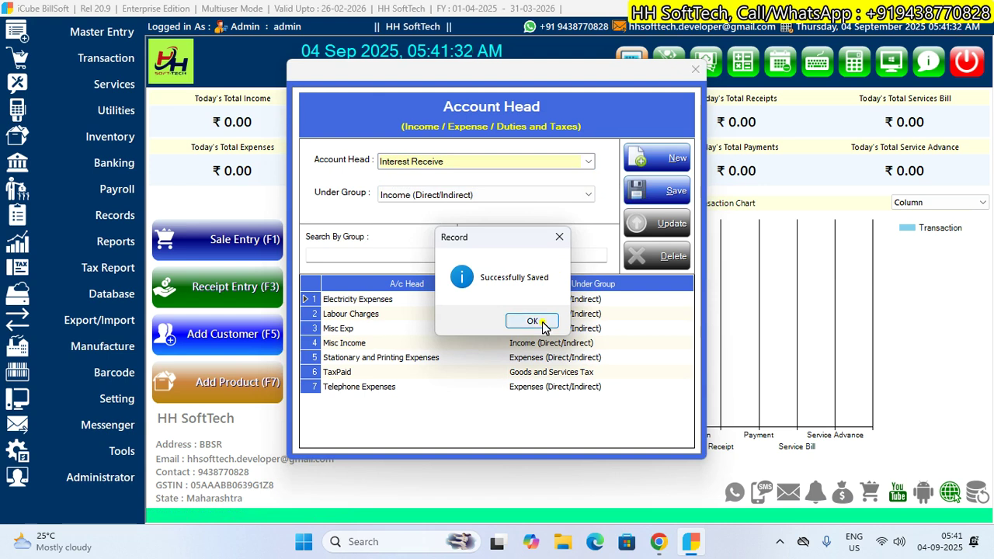
pyautogui.click(532, 321)
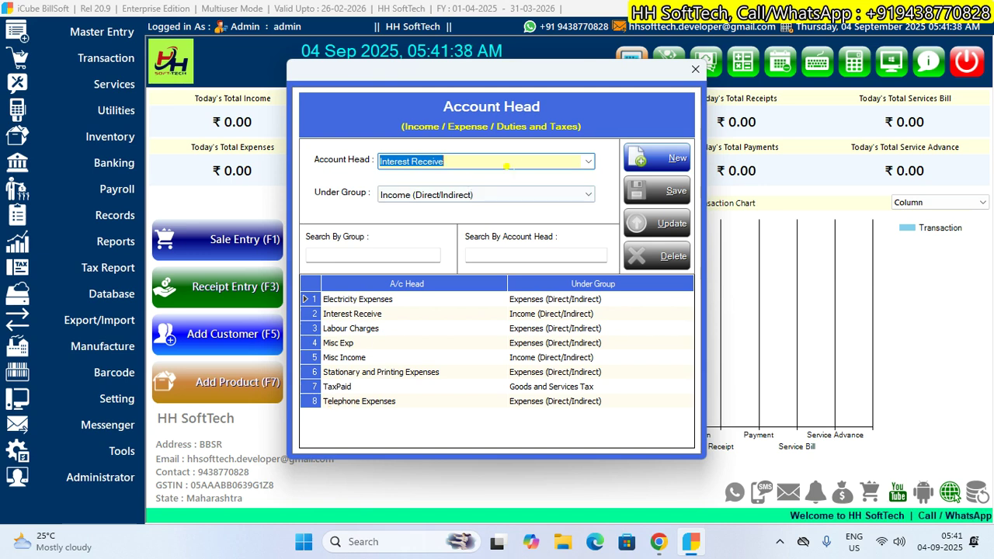
# - Review the Misc Income, Misc Exp, Labour Charges and Electricity Expenses heads, then close Account Head
pyautogui.write('Misc Exp')
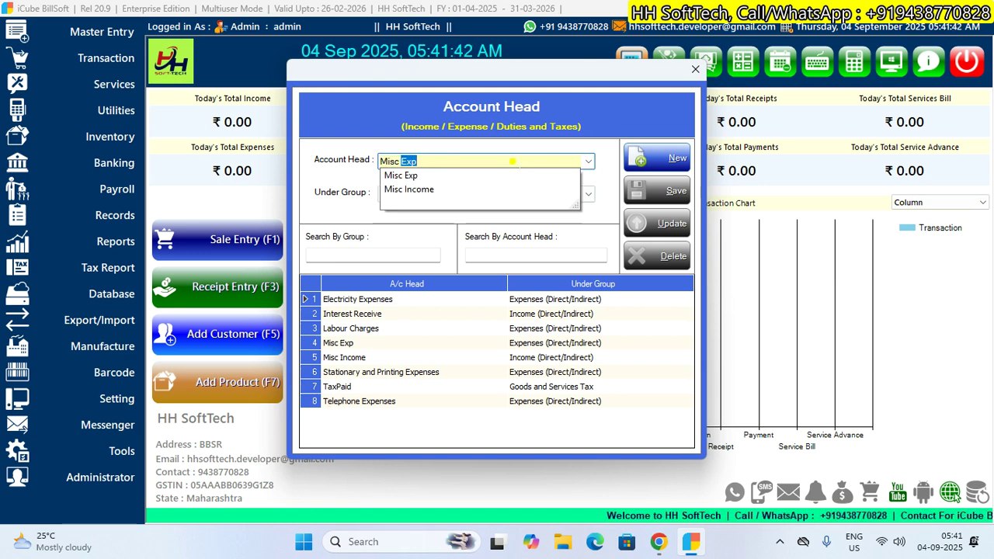
pyautogui.click(519, 162)
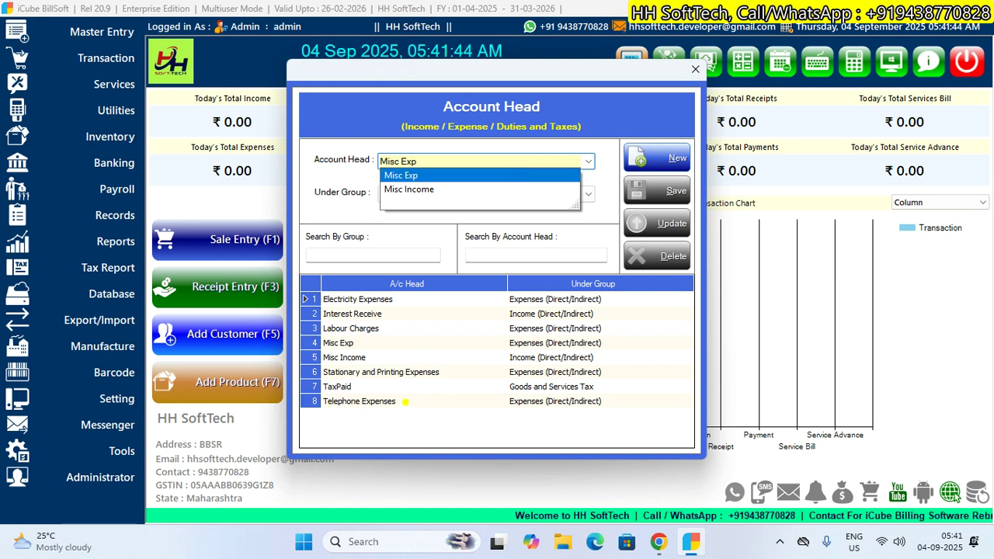
pyautogui.click(354, 357)
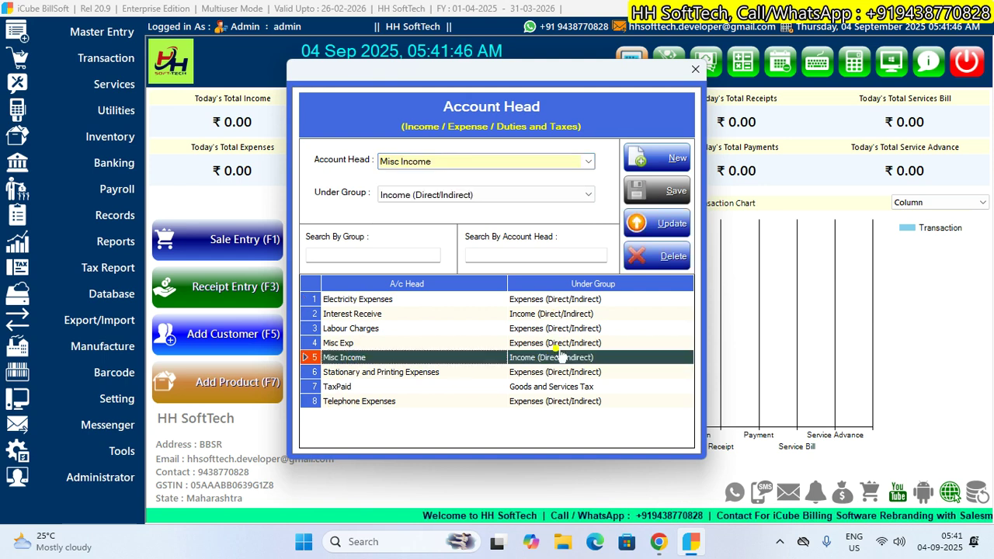
pyautogui.click(588, 343)
pyautogui.click(589, 328)
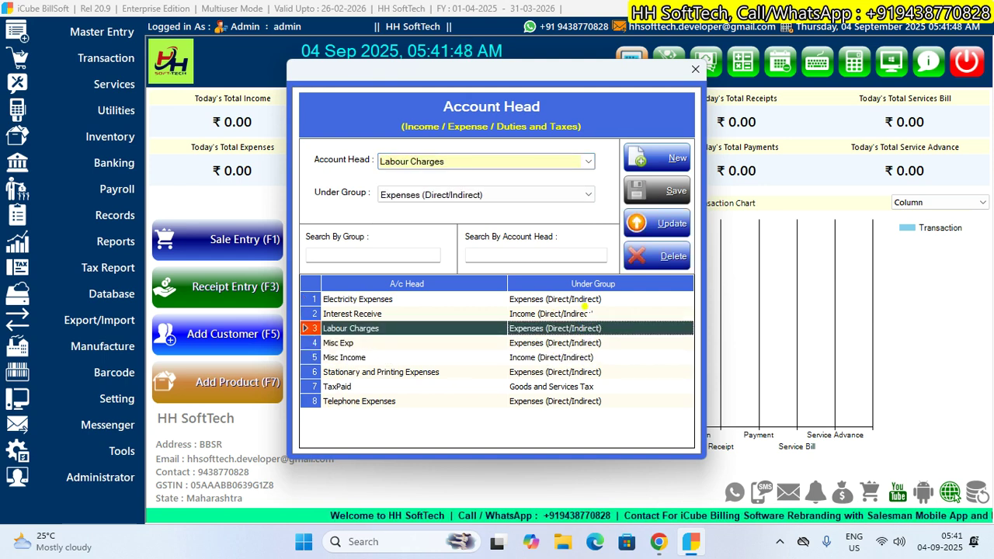
pyautogui.click(590, 300)
pyautogui.click(658, 158)
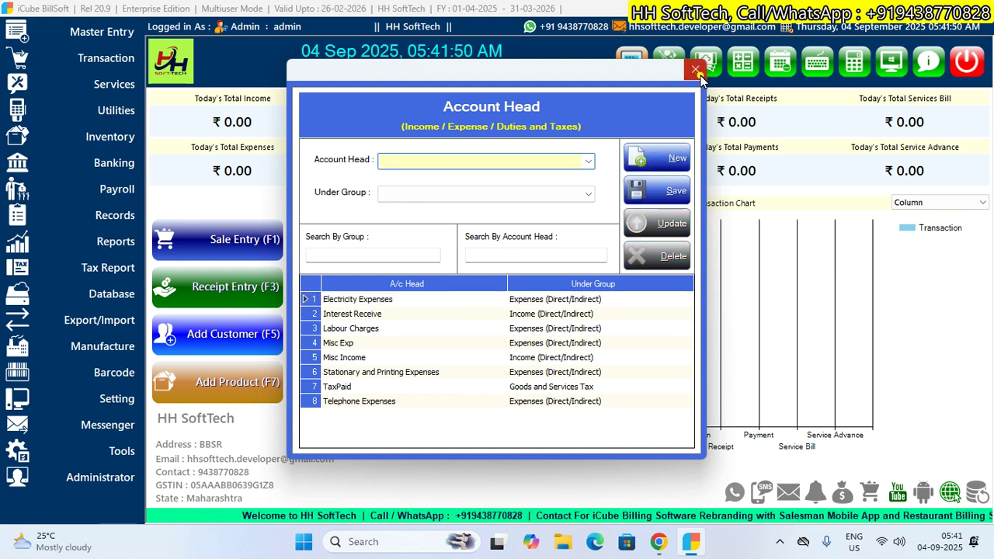
pyautogui.click(696, 70)
# - Start a new income voucher with the customer's name and voucher details
pyautogui.click(104, 58)
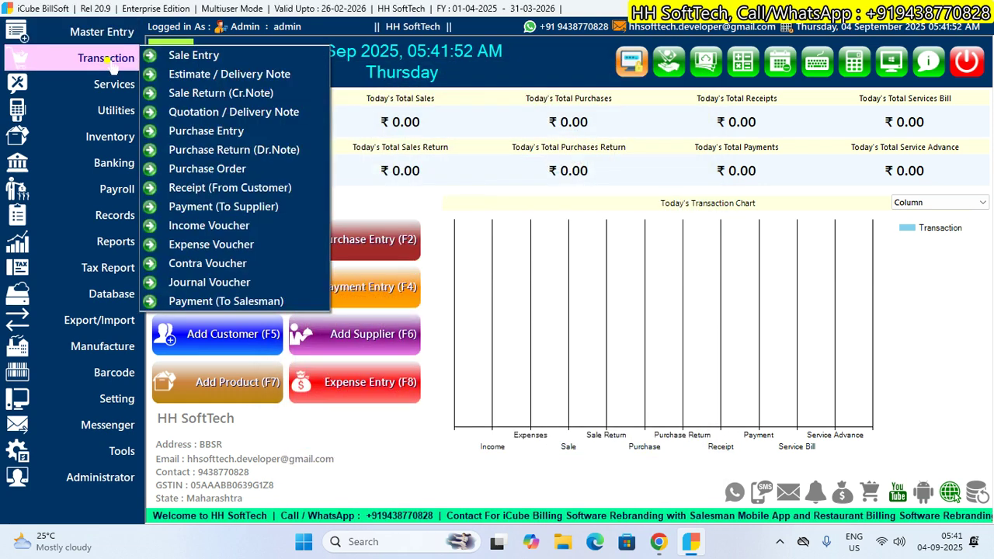
pyautogui.click(284, 228)
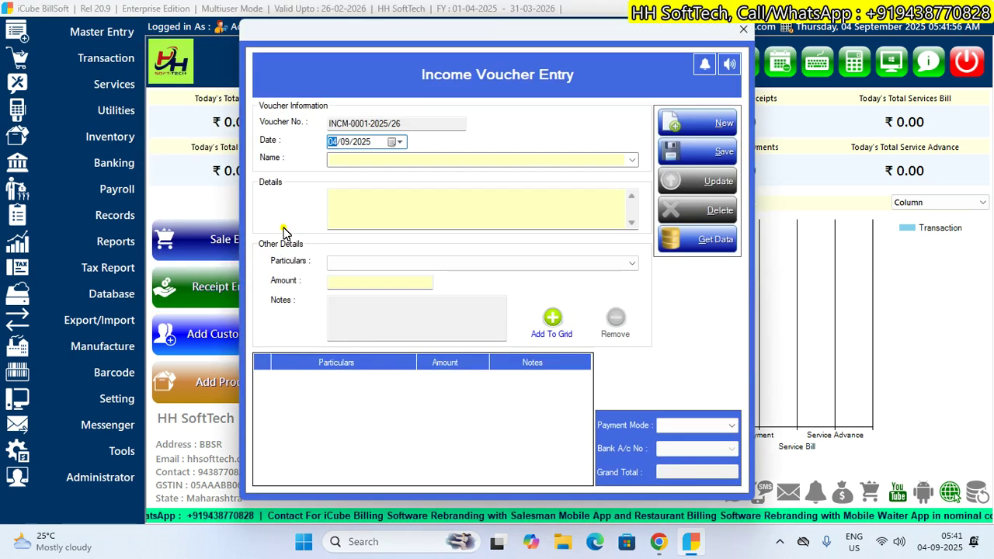
pyautogui.click(631, 161)
pyautogui.click(559, 159)
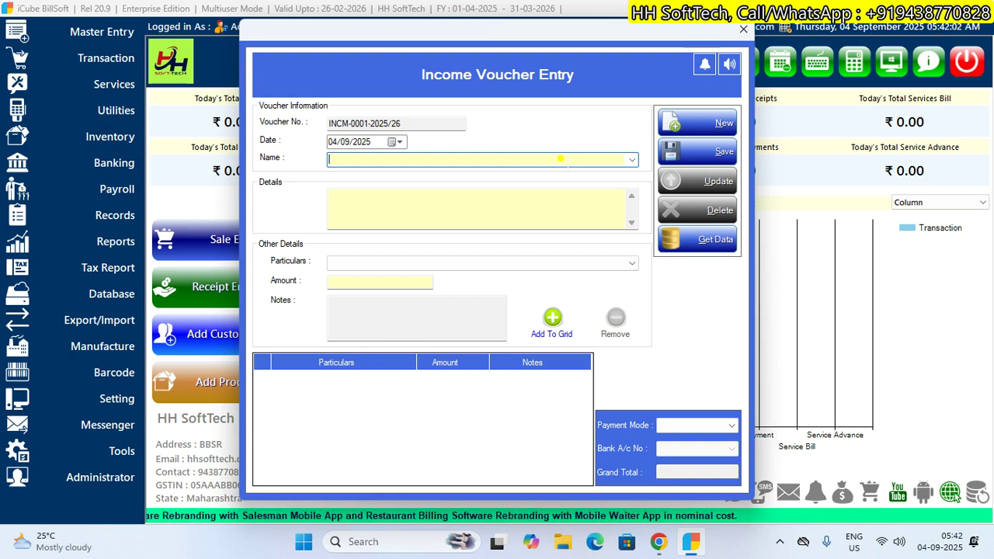
pyautogui.write('Ajit')
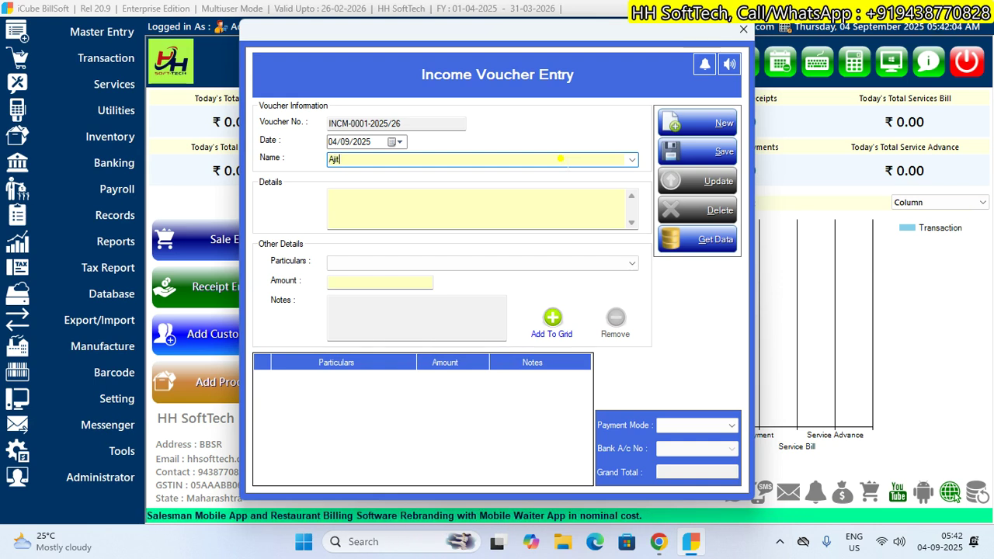
pyautogui.write(' Kumar')
pyautogui.press('Tab')
pyautogui.write('jhfjhfjhfjfjkh')
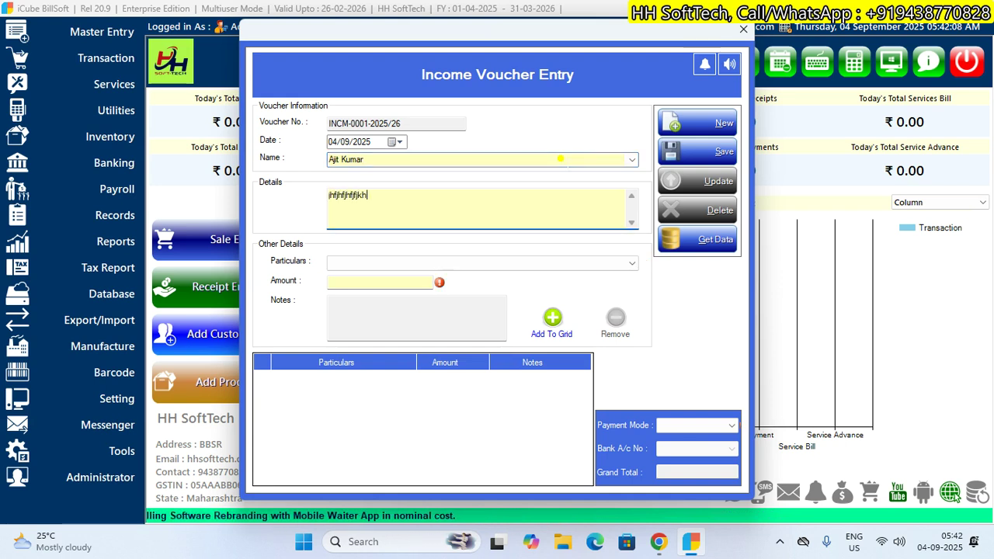
pyautogui.click(482, 263)
# - Add a 15,000 Interest Receive line, set payment mode to Cash, and save
pyautogui.click(476, 265)
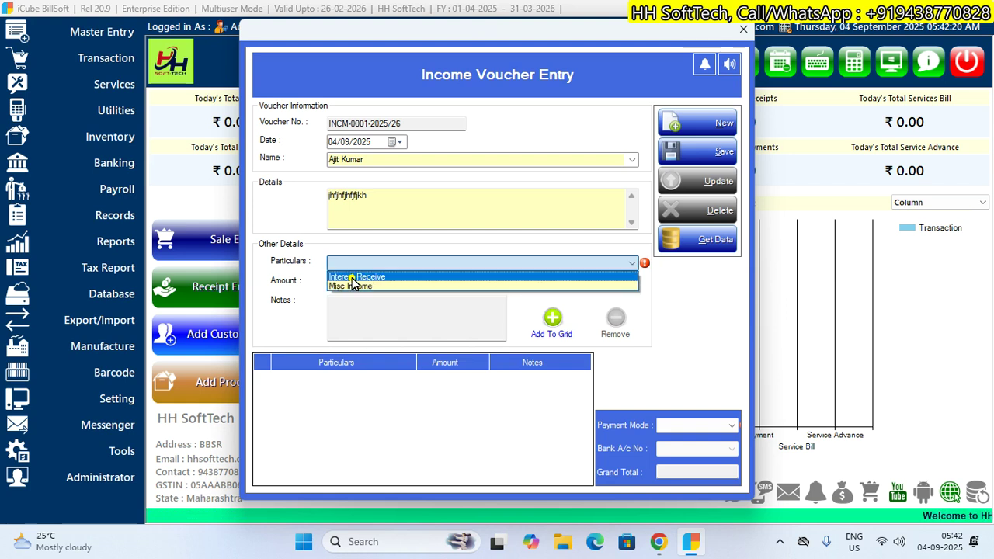
pyautogui.click(403, 277)
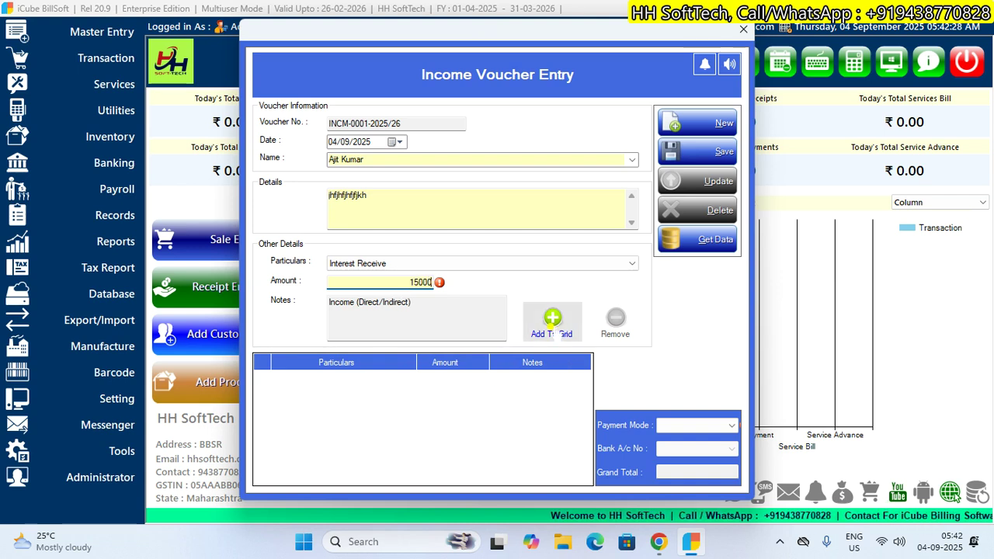
pyautogui.click(552, 332)
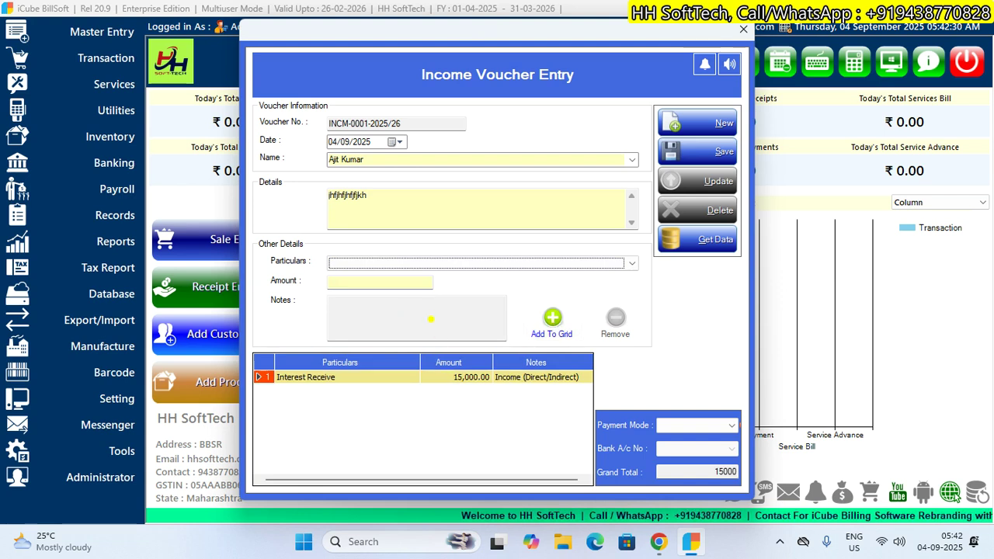
pyautogui.click(634, 264)
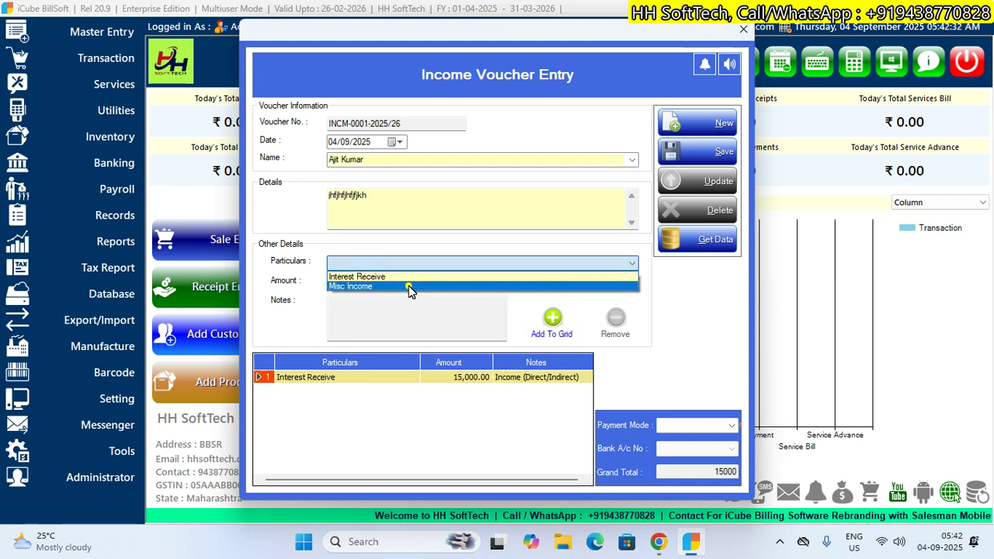
pyautogui.click(560, 264)
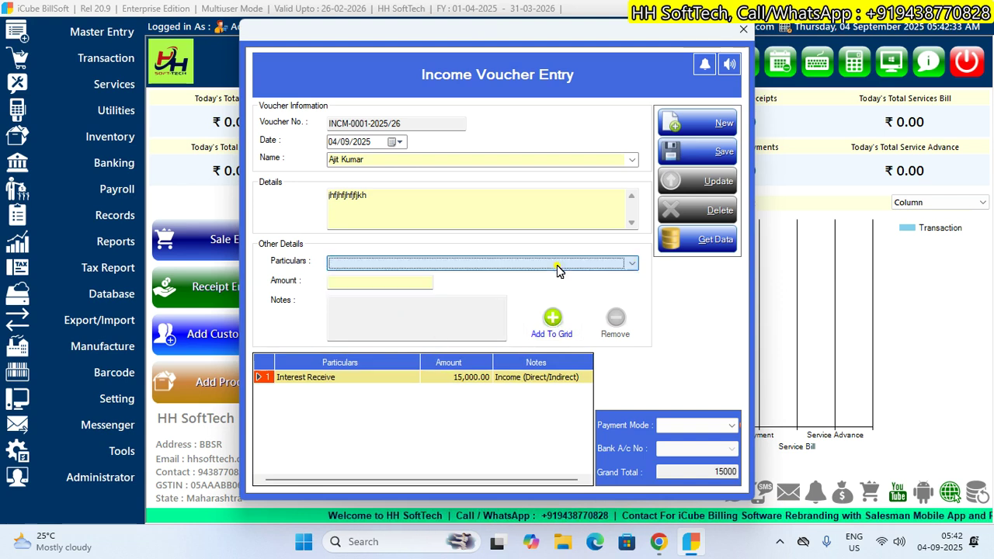
pyautogui.click(688, 426)
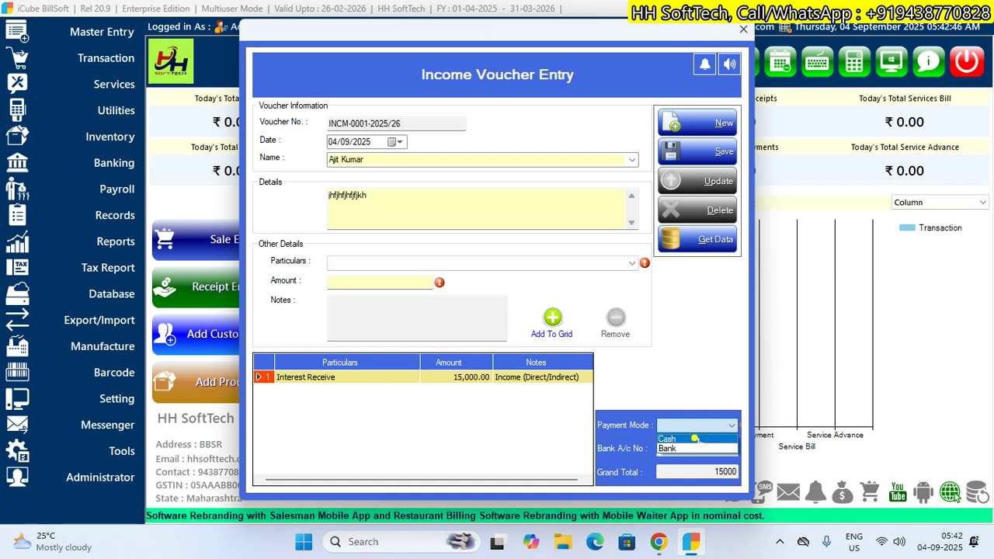
pyautogui.click(694, 439)
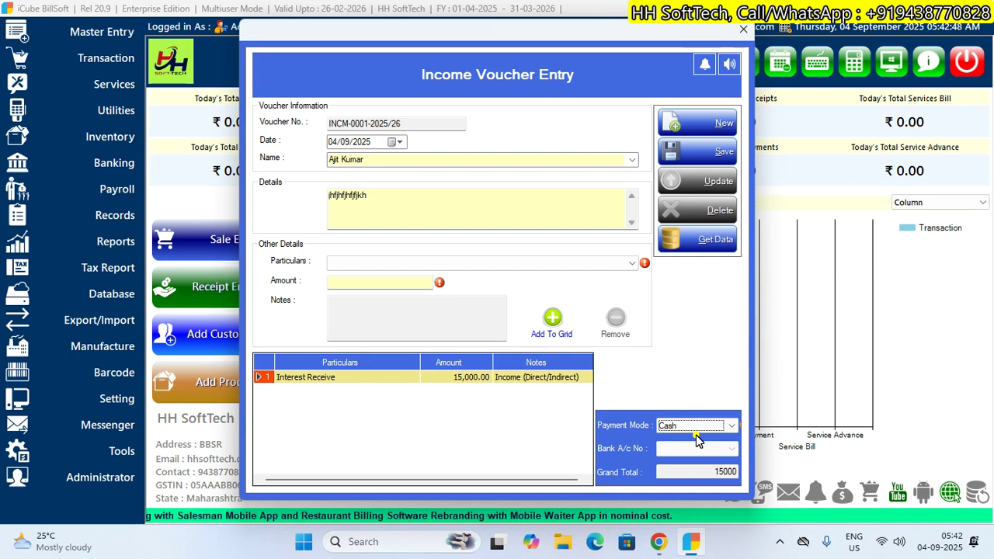
pyautogui.click(686, 156)
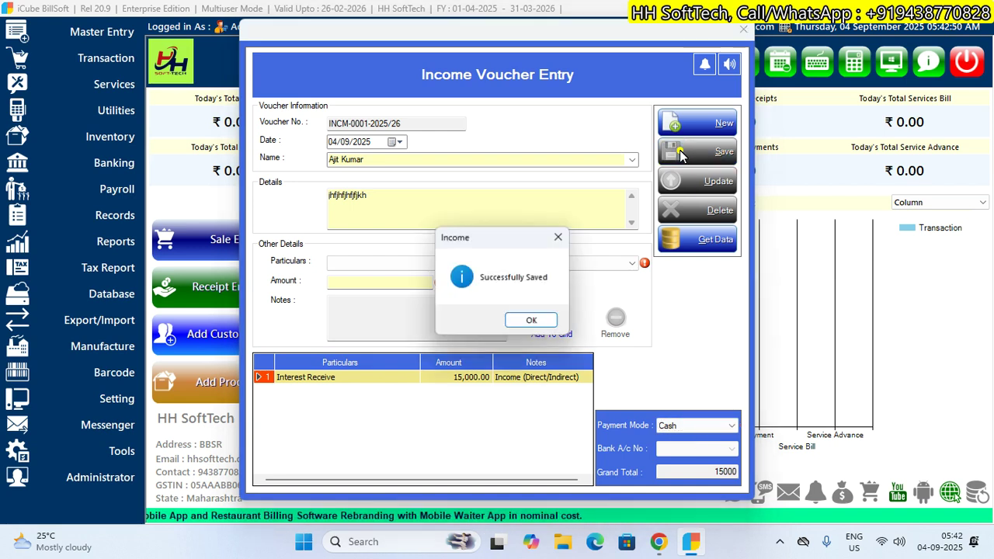
pyautogui.click(529, 321)
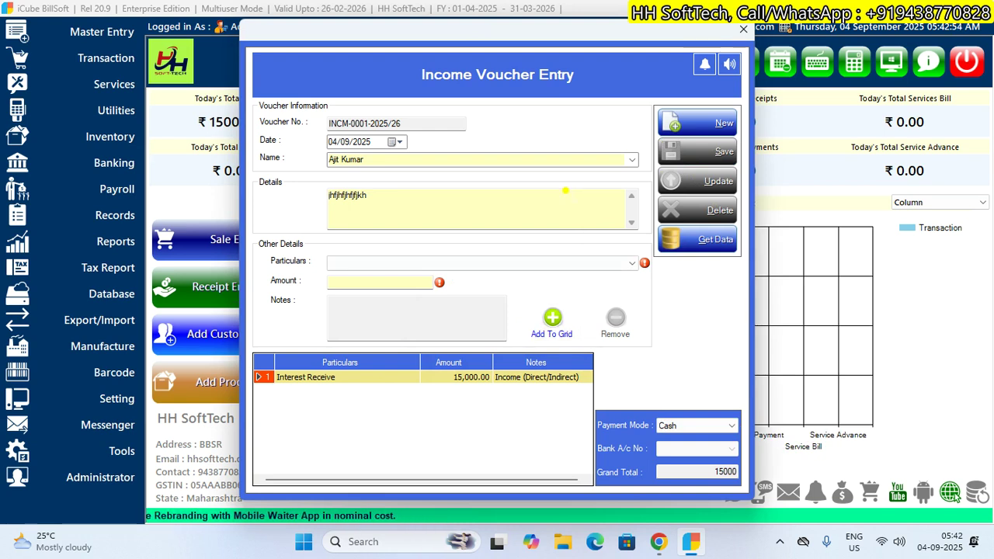
# - Start a fresh income voucher for the customer with a 5000 Misc Income line
pyautogui.click(689, 129)
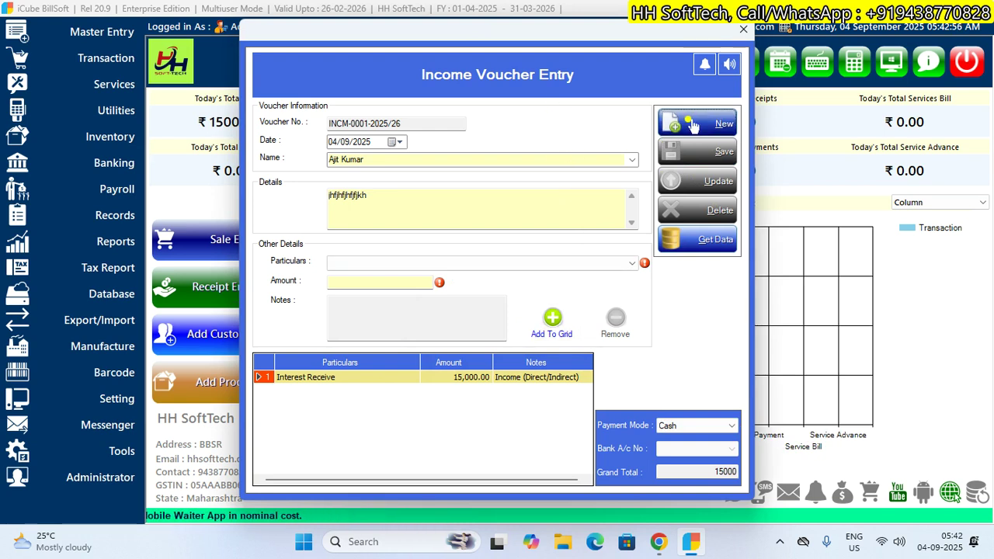
pyautogui.click(534, 160)
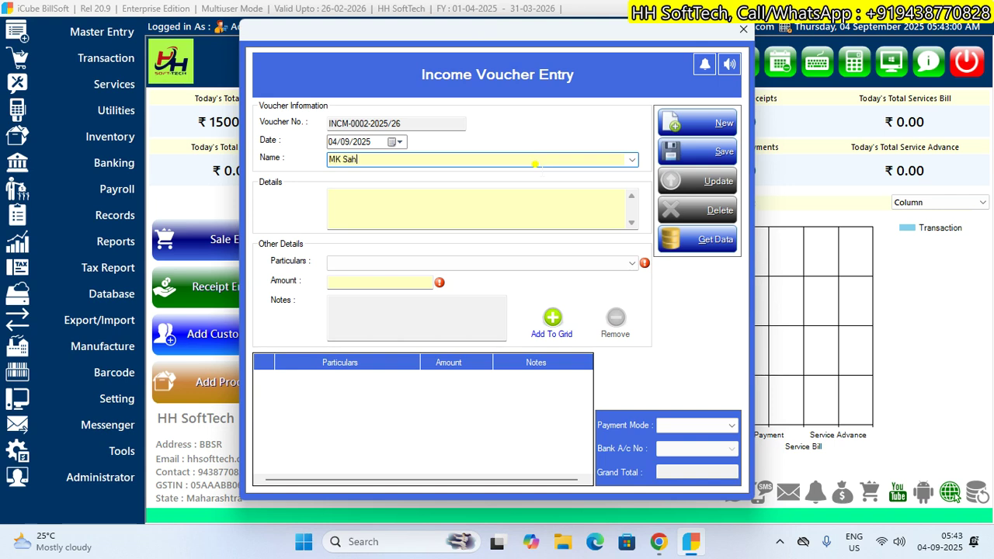
pyautogui.press('Tab')
pyautogui.write('dfafasf')
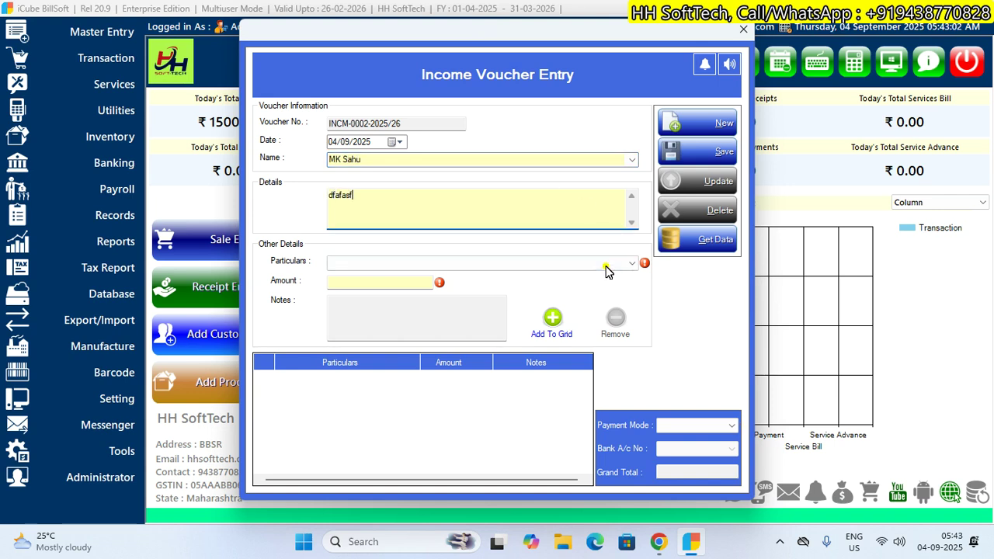
pyautogui.click(607, 264)
pyautogui.click(399, 285)
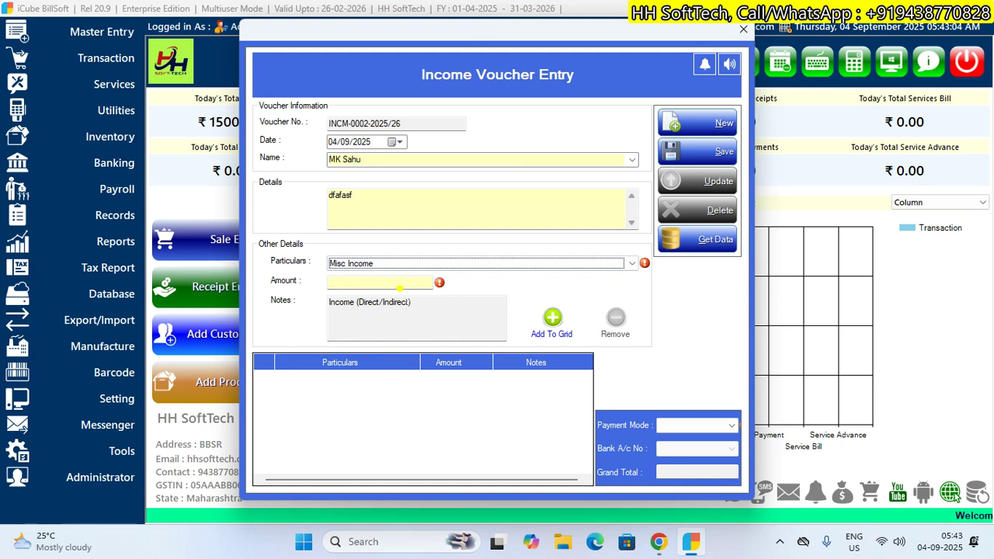
pyautogui.click(409, 285)
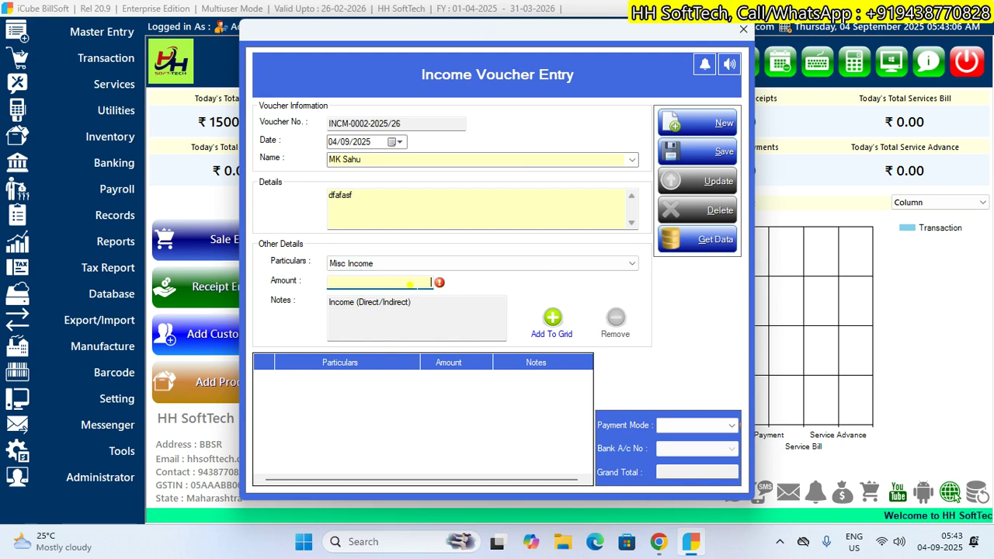
pyautogui.write('5000')
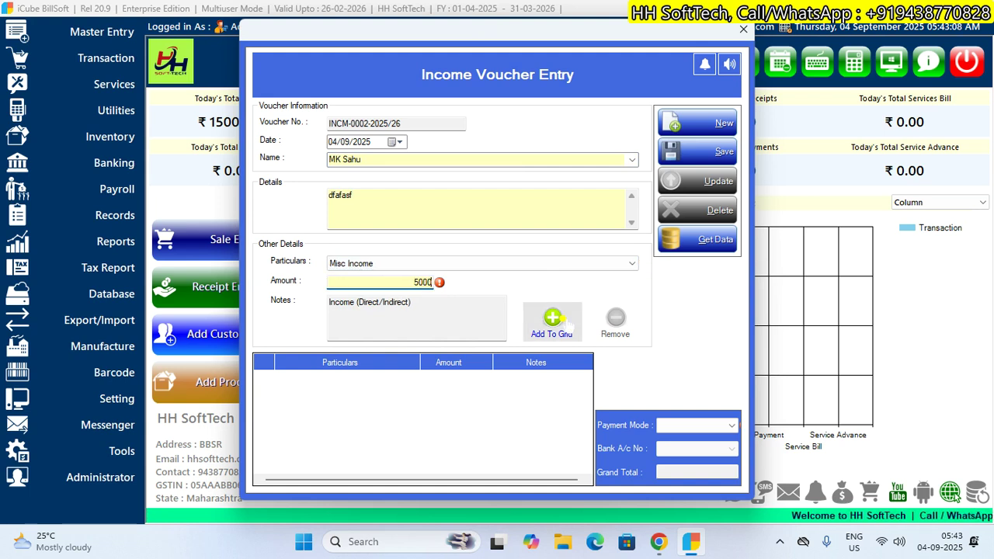
pyautogui.click(551, 320)
# - Set payment mode to Bank with the receiving bank account, save, and start a new voucher
pyautogui.click(670, 426)
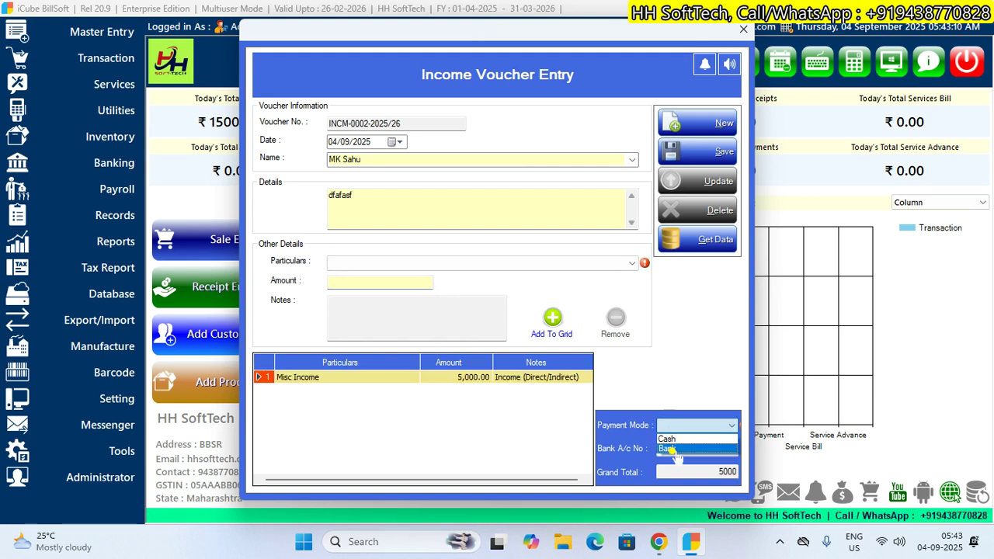
pyautogui.click(676, 450)
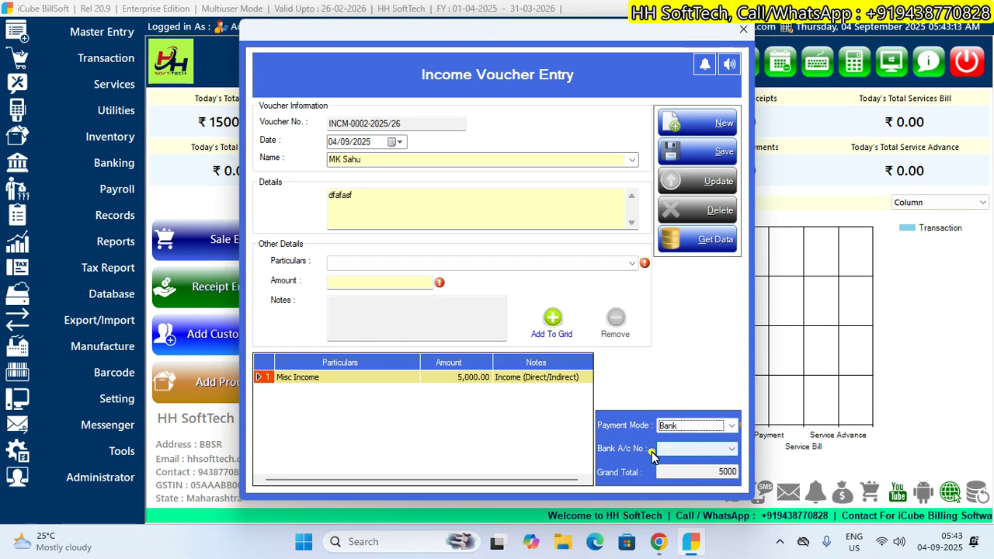
pyautogui.click(695, 449)
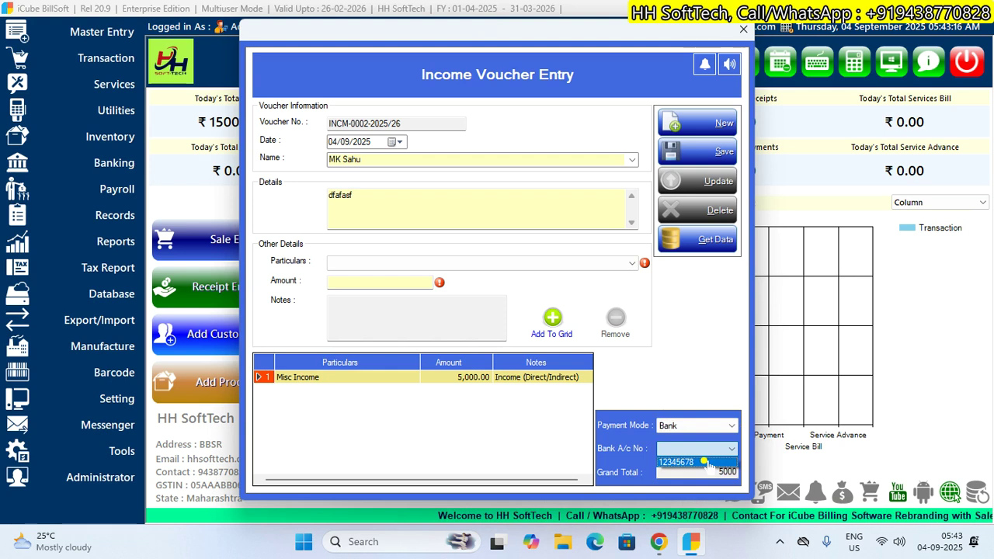
pyautogui.click(691, 462)
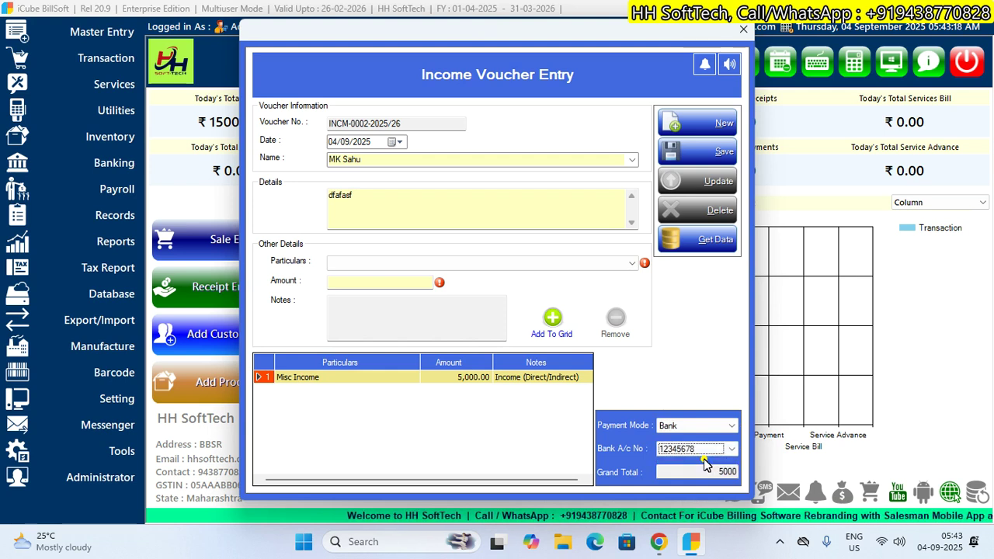
pyautogui.click(706, 155)
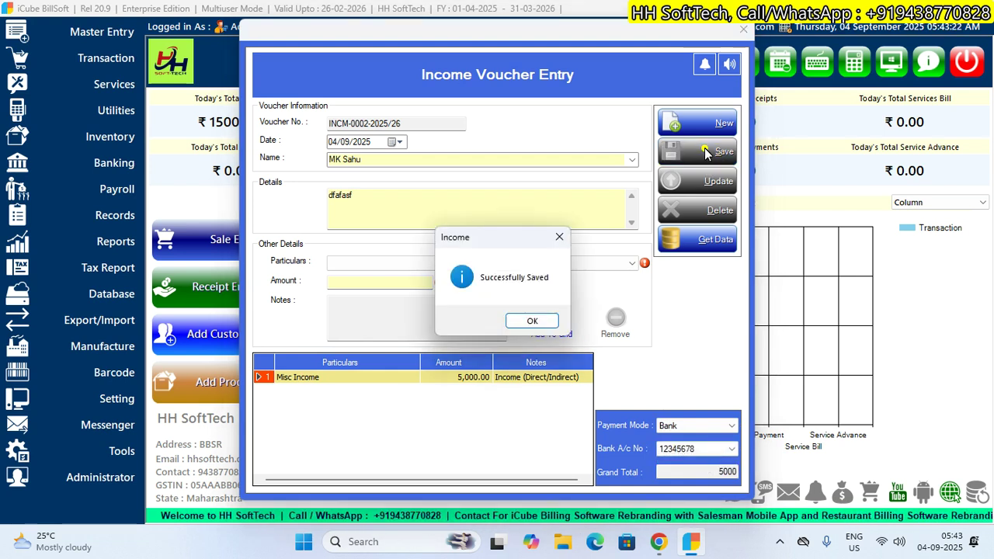
pyautogui.click(534, 322)
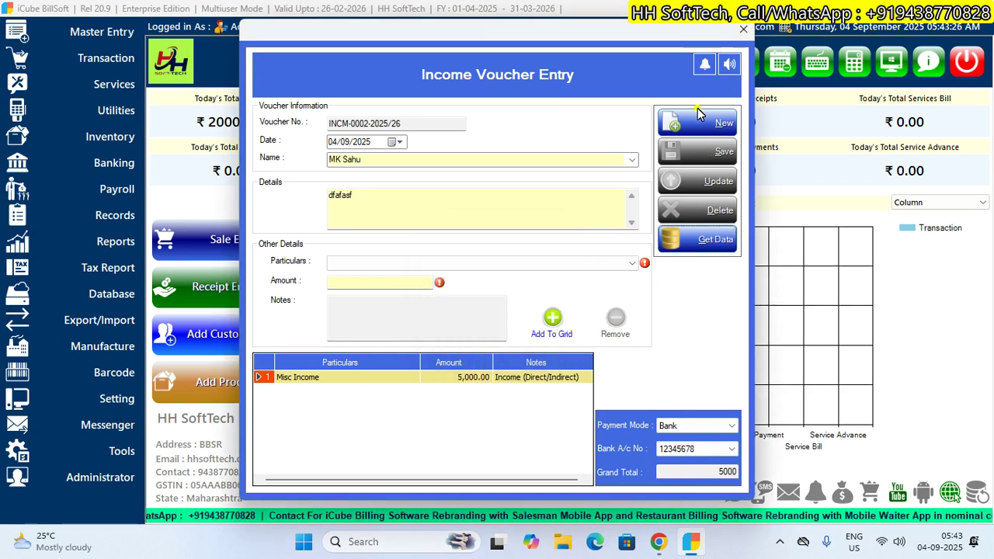
pyautogui.click(699, 124)
# - Reload voucher INCM-0001-2025/26 from the saved list, then close Income Voucher Entry
pyautogui.click(687, 242)
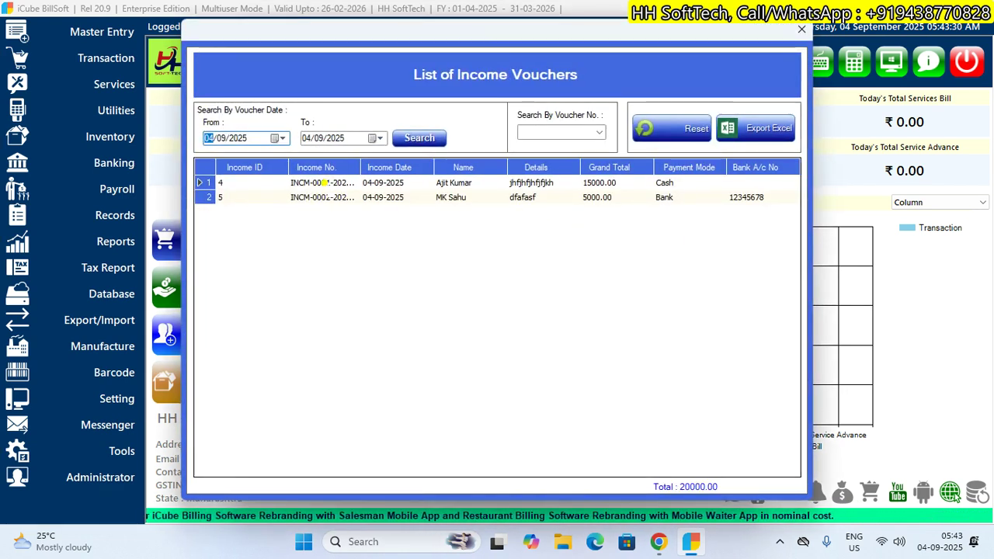
pyautogui.doubleClick(597, 183)
pyautogui.click(669, 227)
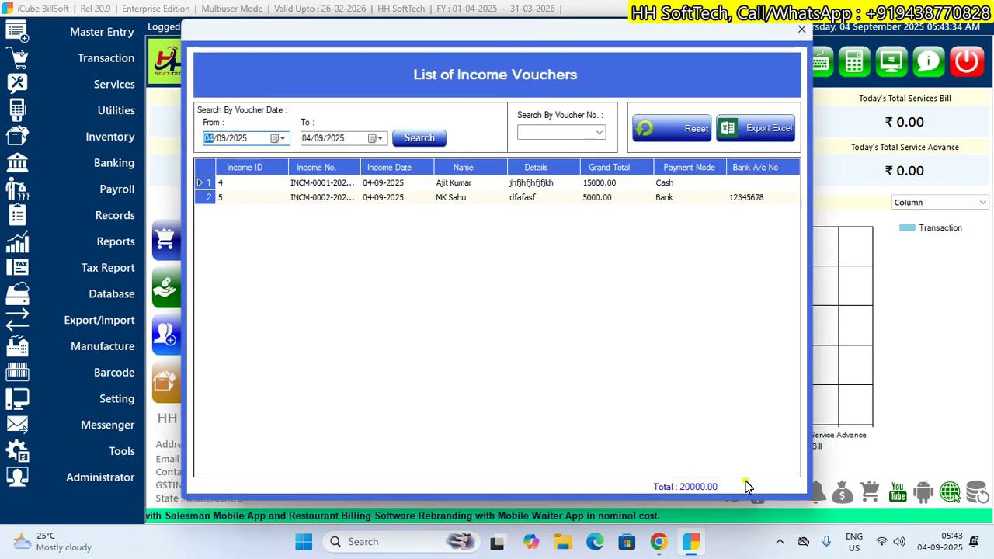
pyautogui.click(802, 33)
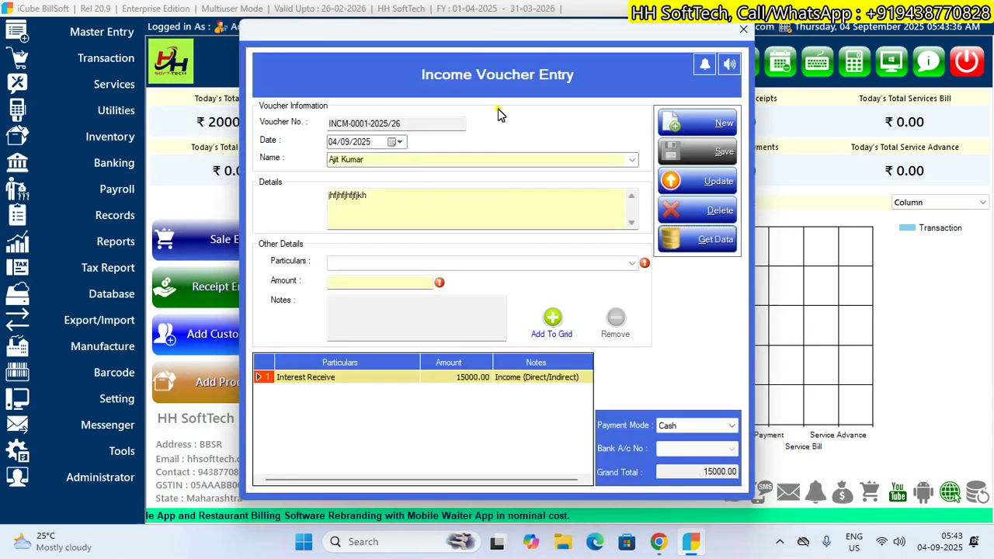
pyautogui.click(743, 28)
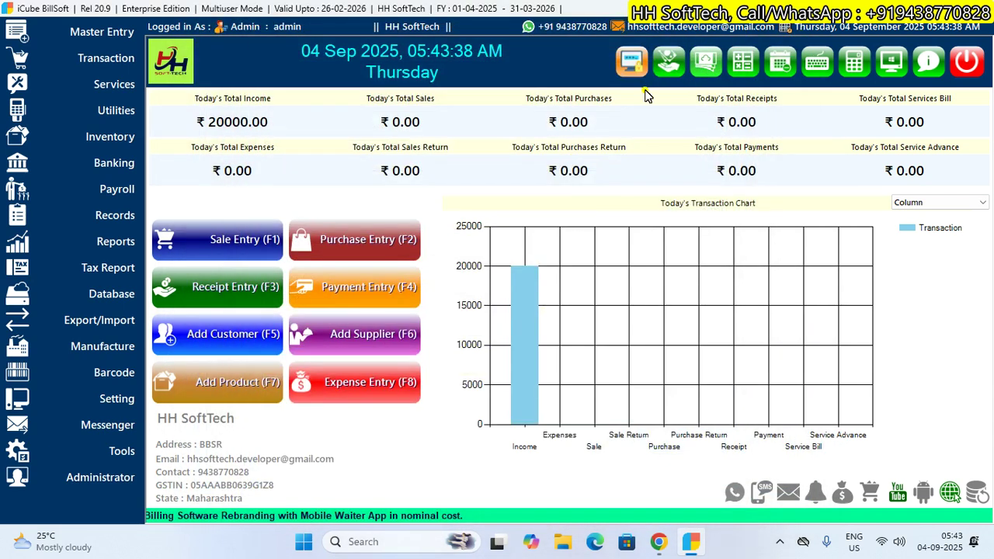
# - Open the Dashboard report and confirm its start date of 01/04/2025
pyautogui.click(101, 242)
pyautogui.moveTo(301, 208)
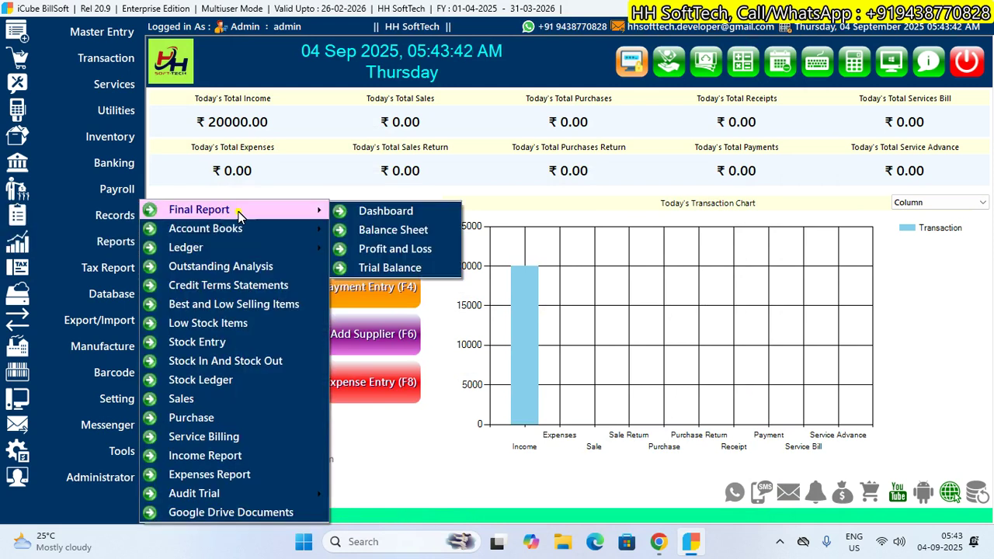
pyautogui.click(377, 214)
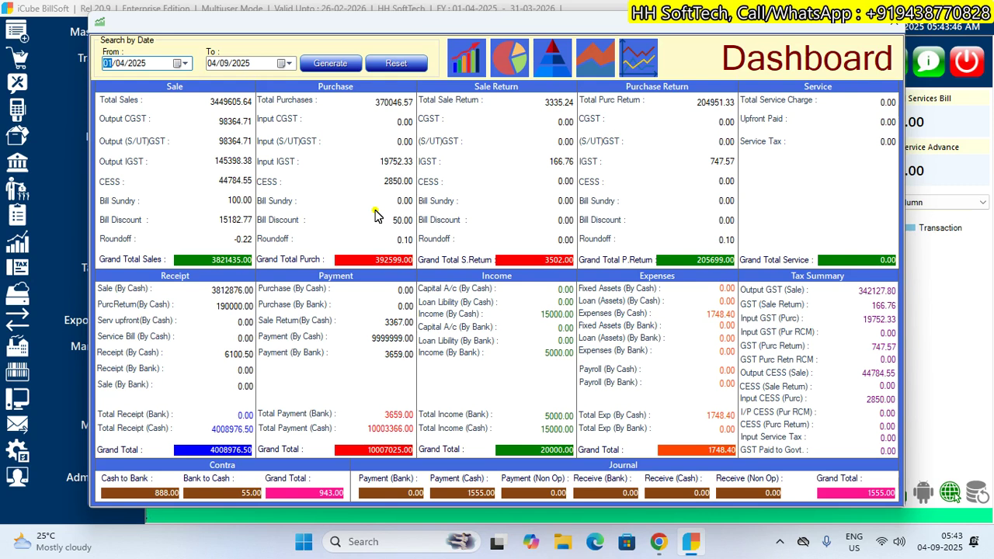
pyautogui.click(185, 63)
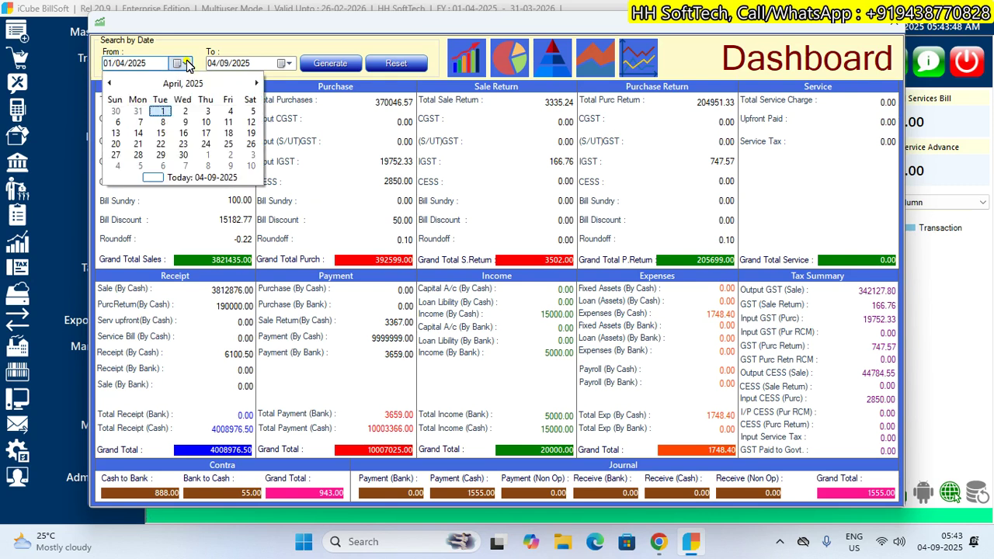
pyautogui.click(185, 63)
pyautogui.click(331, 64)
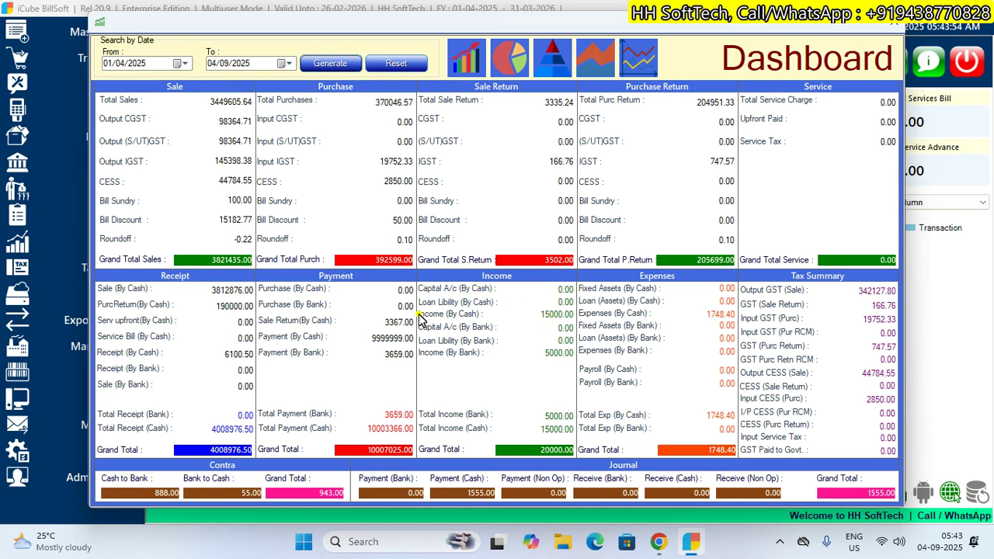
# - Highlight Income 15000 by cash, 5000 by bank and the 20000 grand total
pyautogui.moveTo(535, 312); pyautogui.dragTo(574, 314)
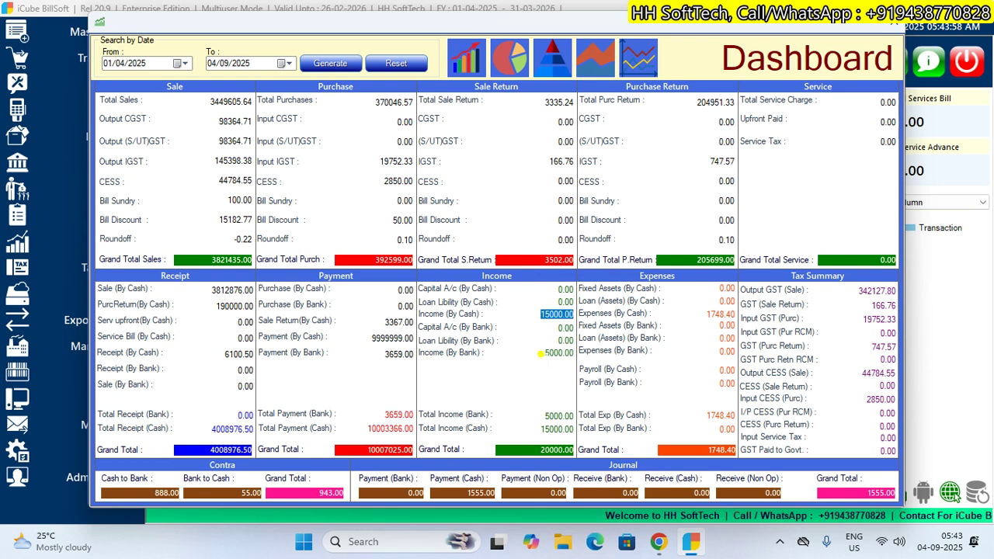
pyautogui.moveTo(539, 354); pyautogui.dragTo(569, 353)
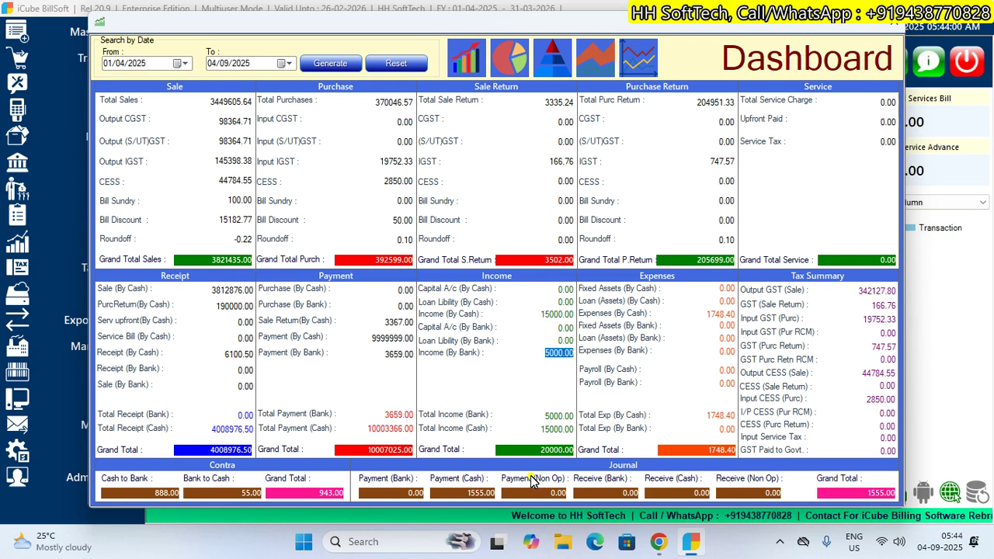
pyautogui.moveTo(534, 453); pyautogui.dragTo(598, 454)
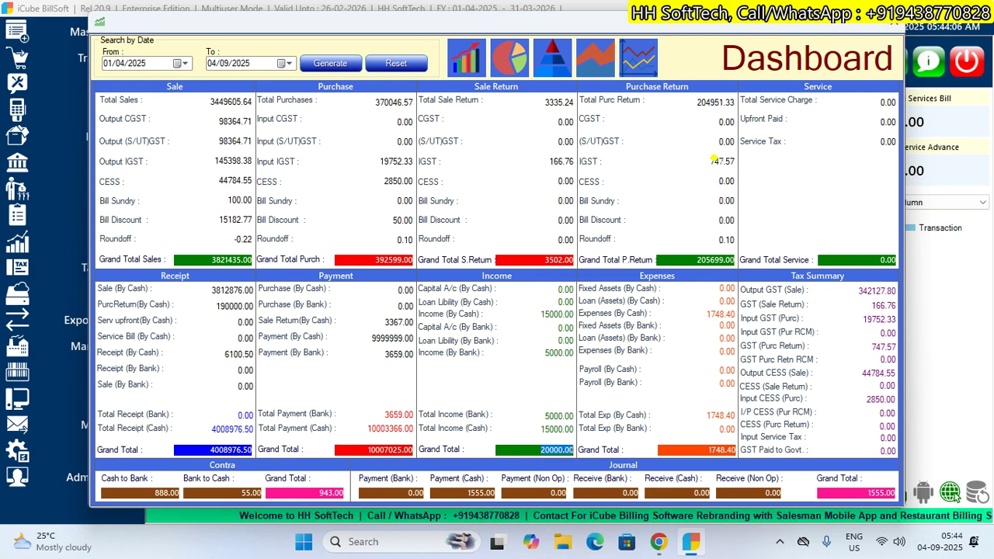
# - Close the Dashboard and open the Balance Sheet's Net Profit details in Profit and Loss
pyautogui.click(893, 23)
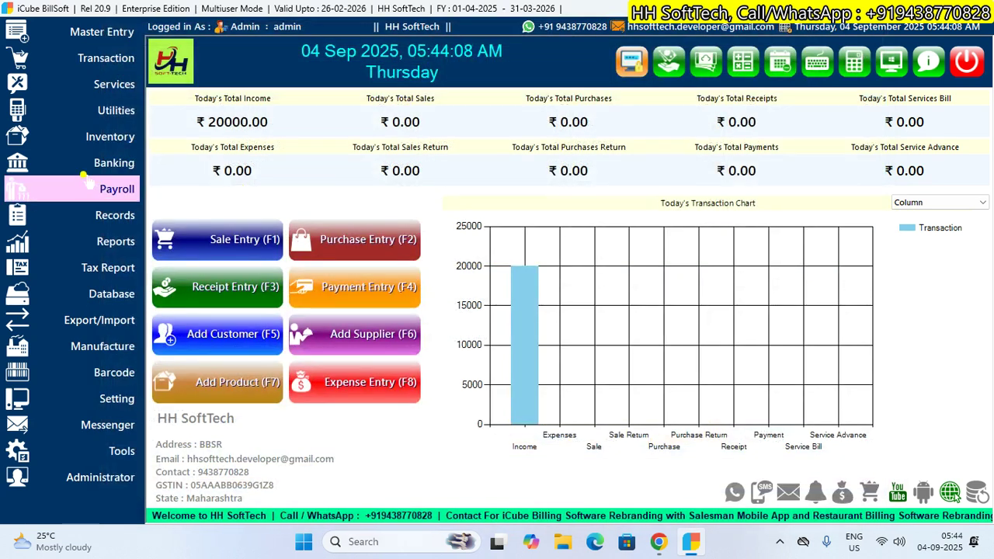
pyautogui.moveTo(107, 243)
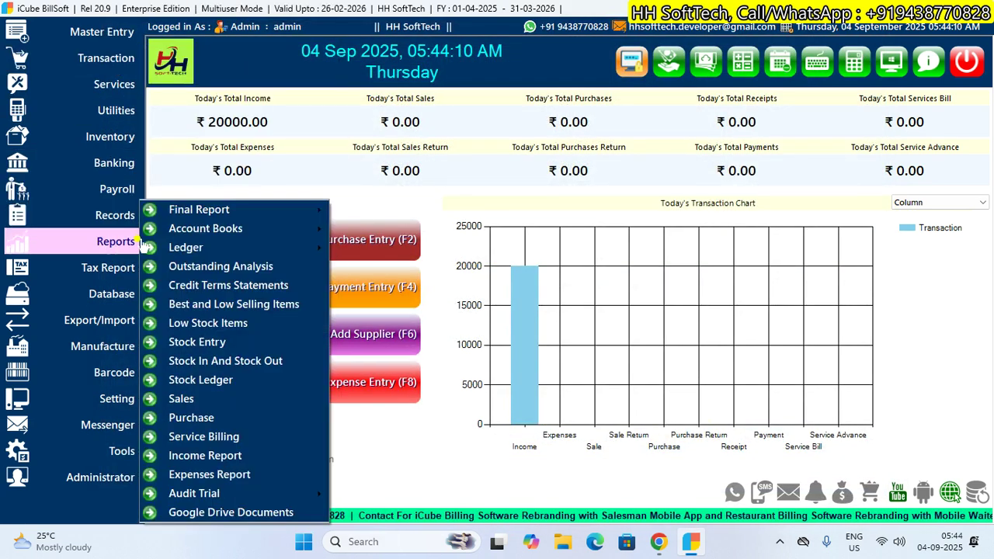
pyautogui.moveTo(243, 209)
pyautogui.click(412, 232)
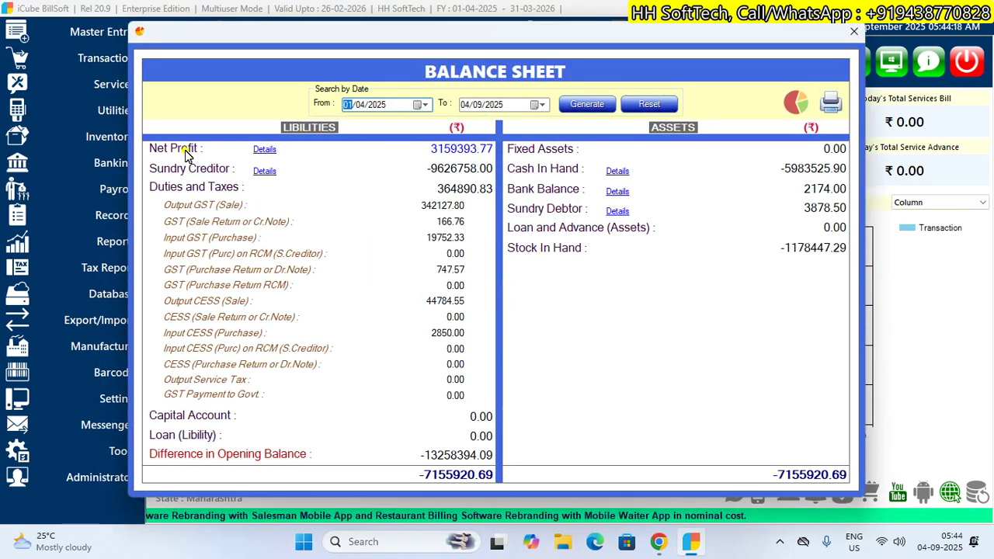
pyautogui.click(264, 149)
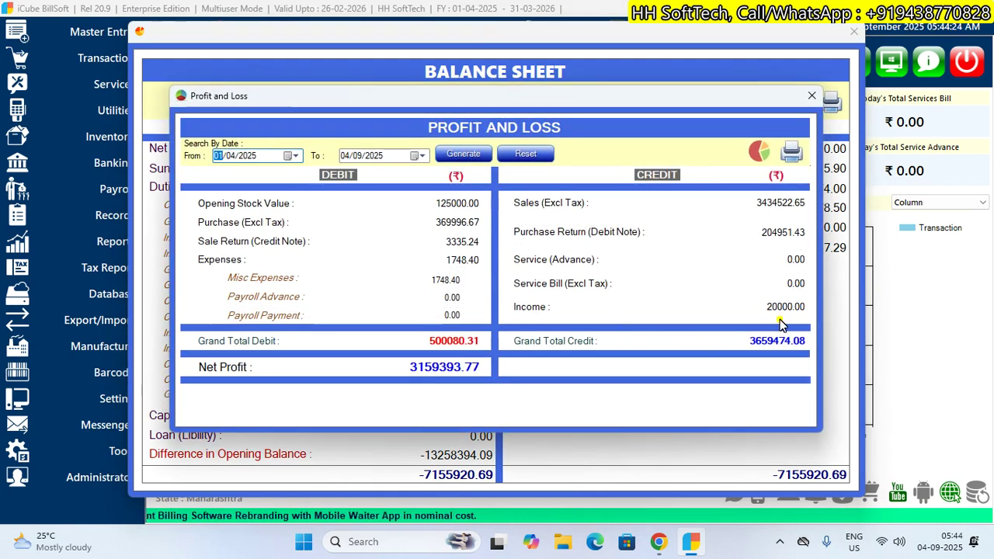
# - Highlight the 20000.00 Income figure in the Profit and Loss report
pyautogui.moveTo(763, 308); pyautogui.dragTo(835, 307)
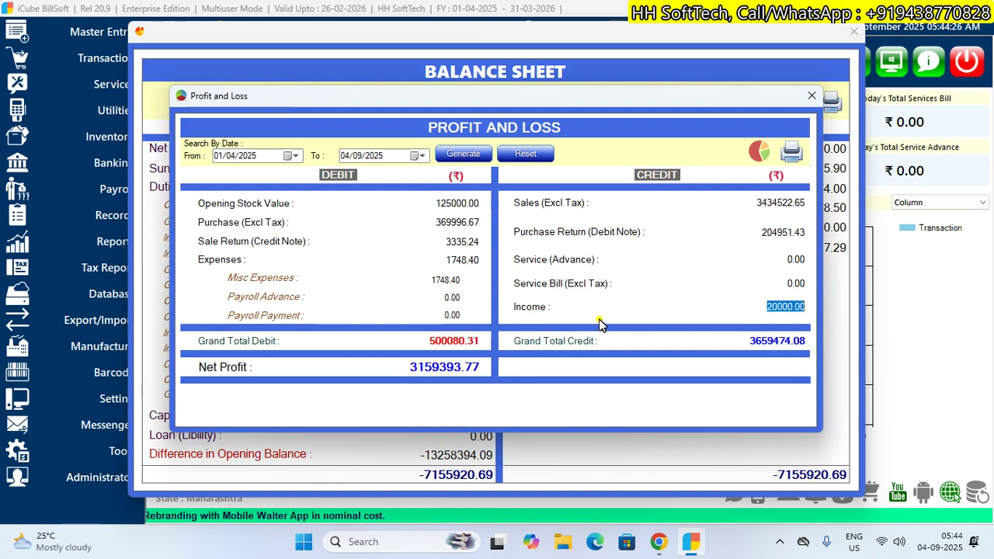
pyautogui.click(753, 308)
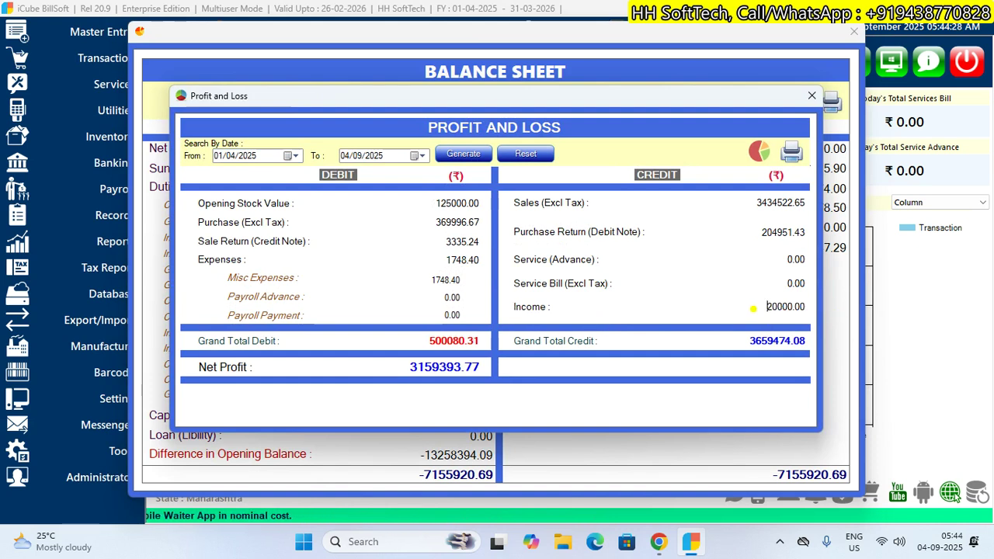
pyautogui.moveTo(757, 308); pyautogui.dragTo(807, 306)
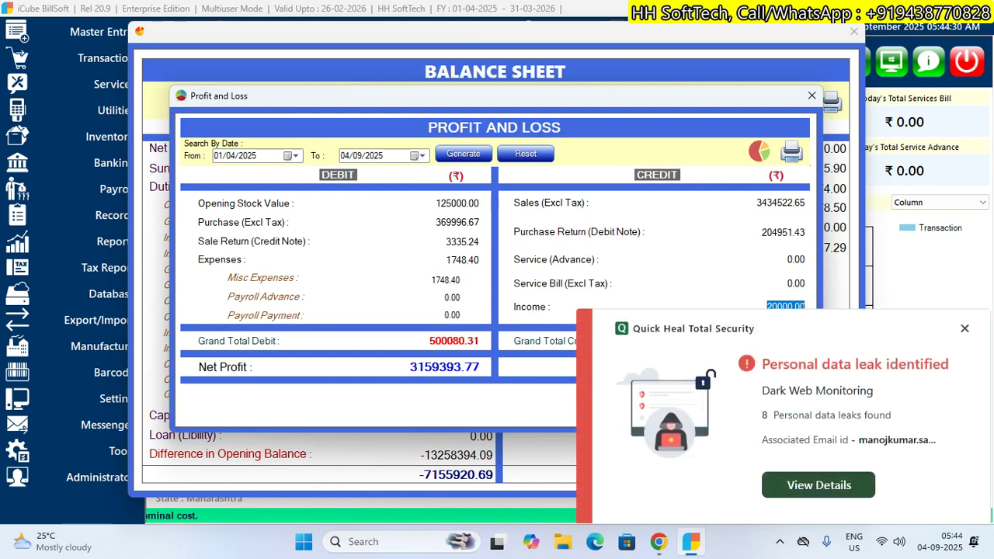
pyautogui.click(964, 328)
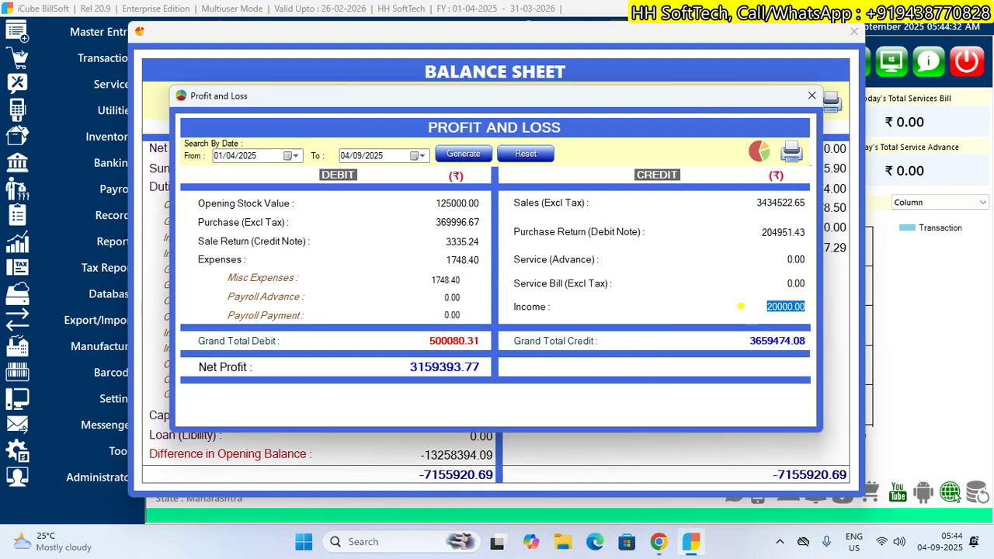
pyautogui.click(763, 308)
pyautogui.moveTo(759, 307); pyautogui.dragTo(817, 311)
# - Review the Profit and Loss print preview, then close it, Profit and Loss and Balance Sheet
pyautogui.click(793, 153)
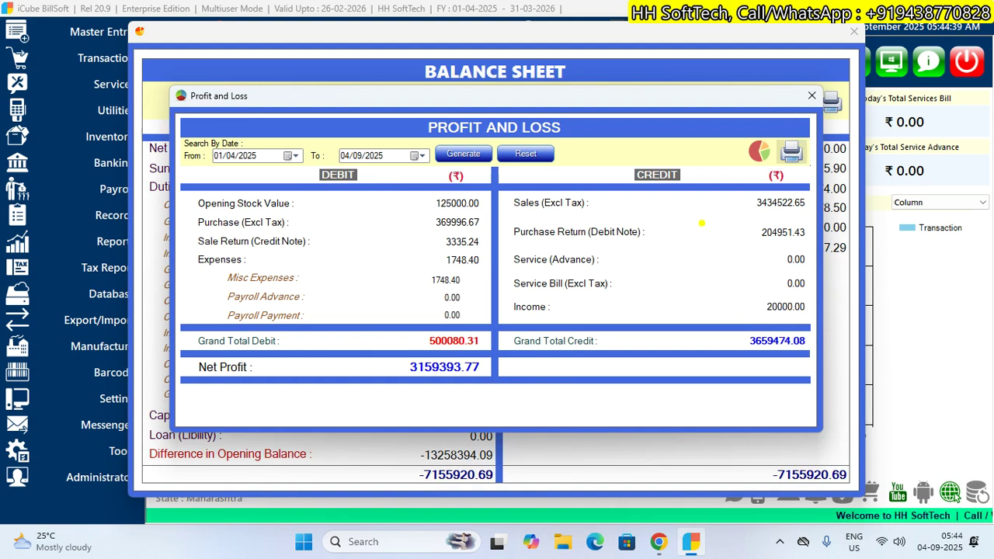
pyautogui.scroll(-3, 736, 257)
pyautogui.scroll(-3, 736, 256)
pyautogui.scroll(5, 736, 256)
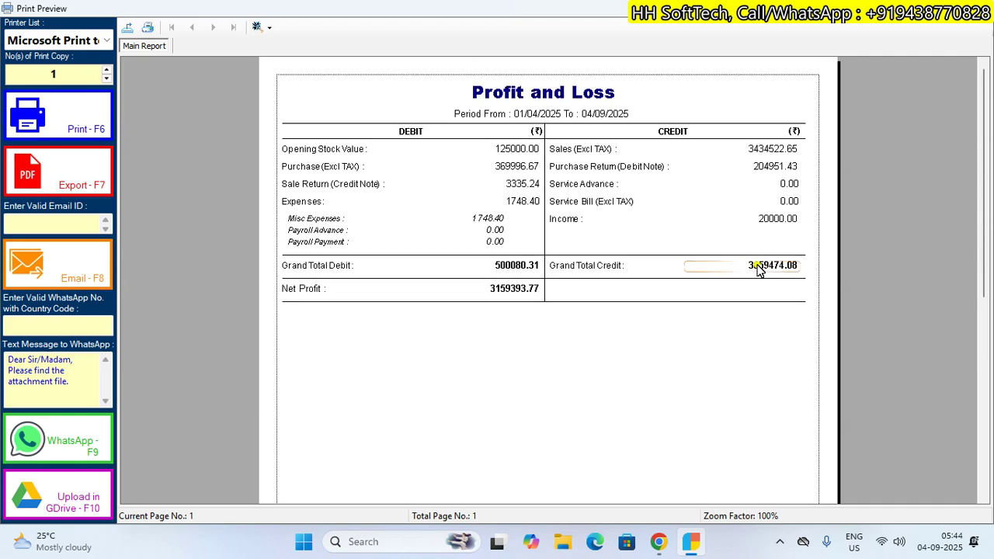
pyautogui.press('Escape')
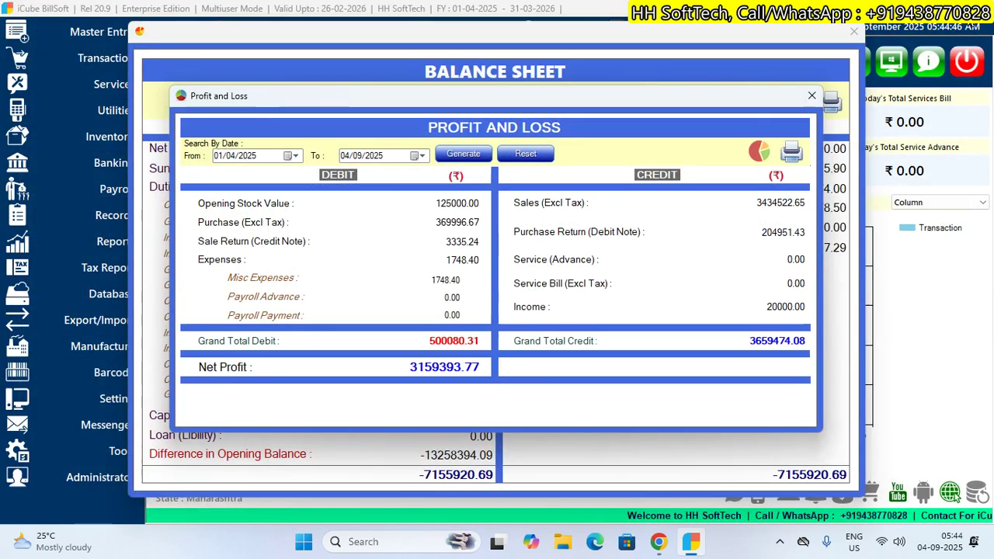
pyautogui.click(814, 98)
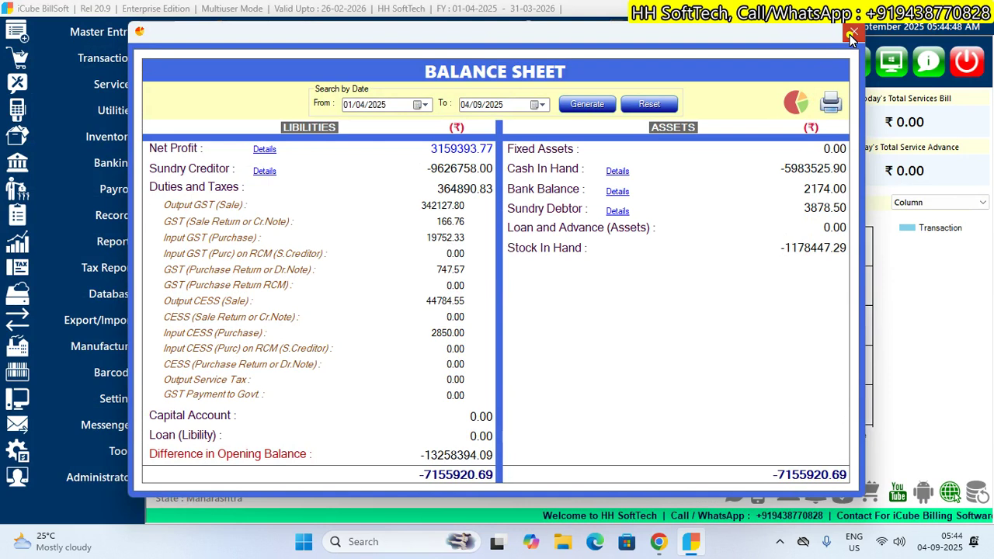
pyautogui.click(853, 33)
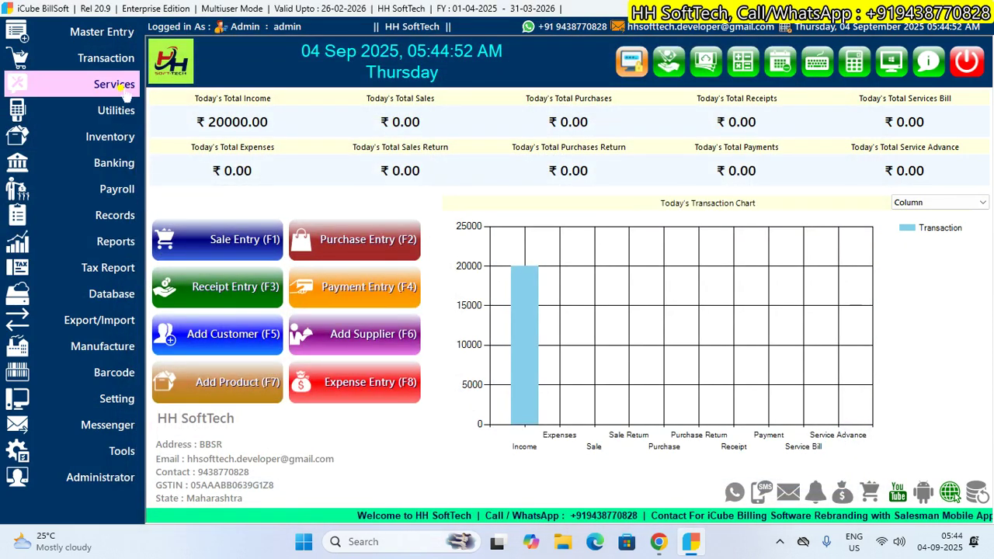
# - Start a new expense voucher with payee 'Jio' and voucher details
pyautogui.click(116, 58)
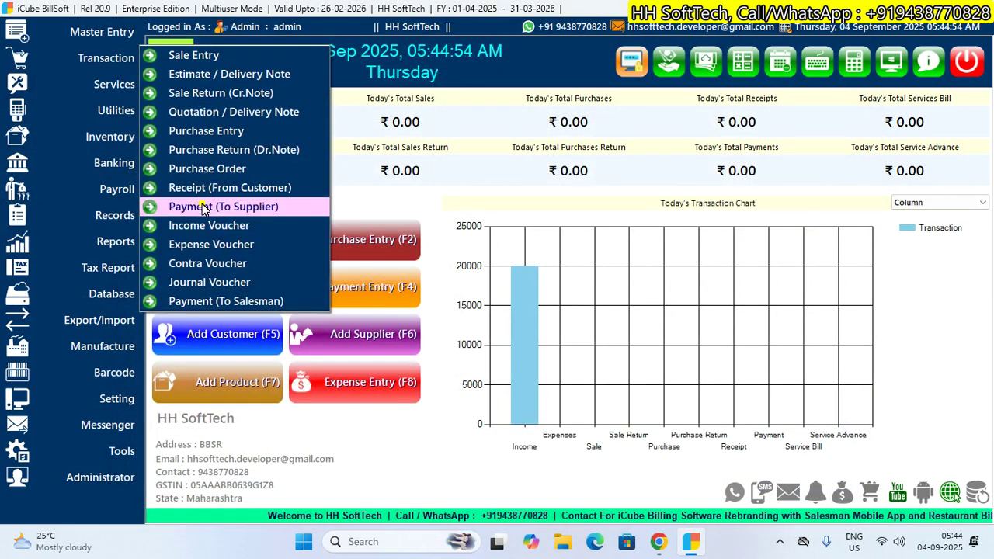
pyautogui.click(198, 245)
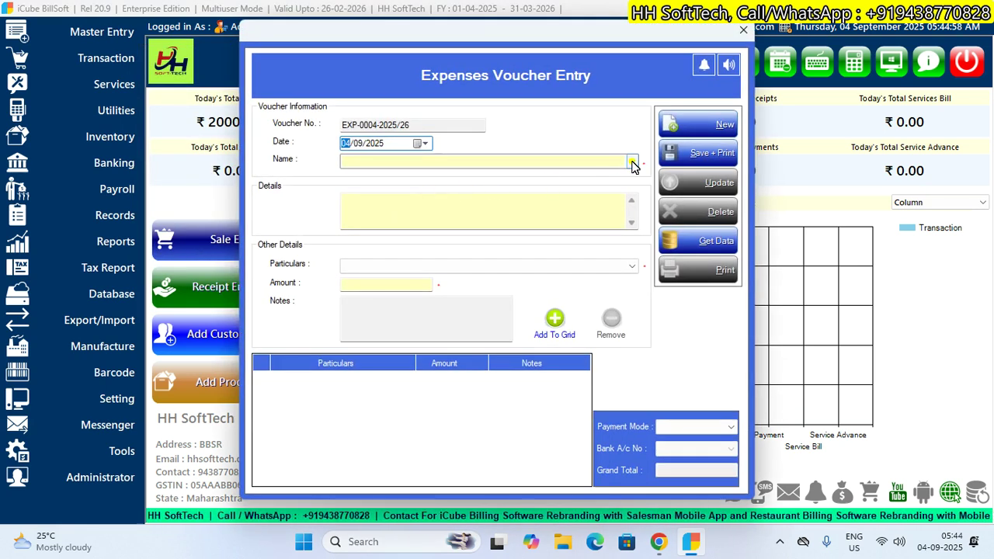
pyautogui.click(631, 162)
pyautogui.click(613, 159)
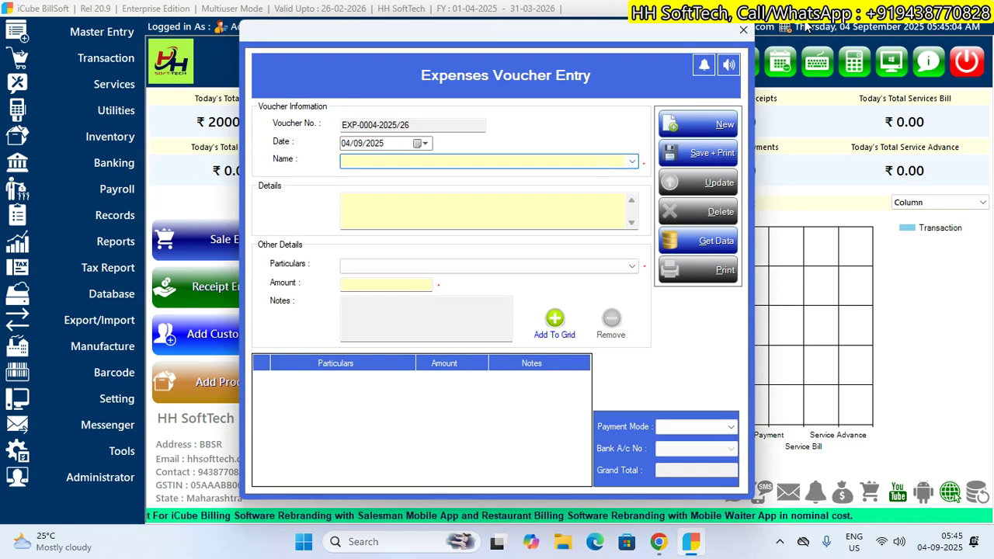
pyautogui.write('Jio')
pyautogui.press('Tab')
pyautogui.write('gkjgkjgkjgk')
pyautogui.press('Tab')
# - Add a 7500 Telephone Expenses line and check the payment mode
pyautogui.click(411, 266)
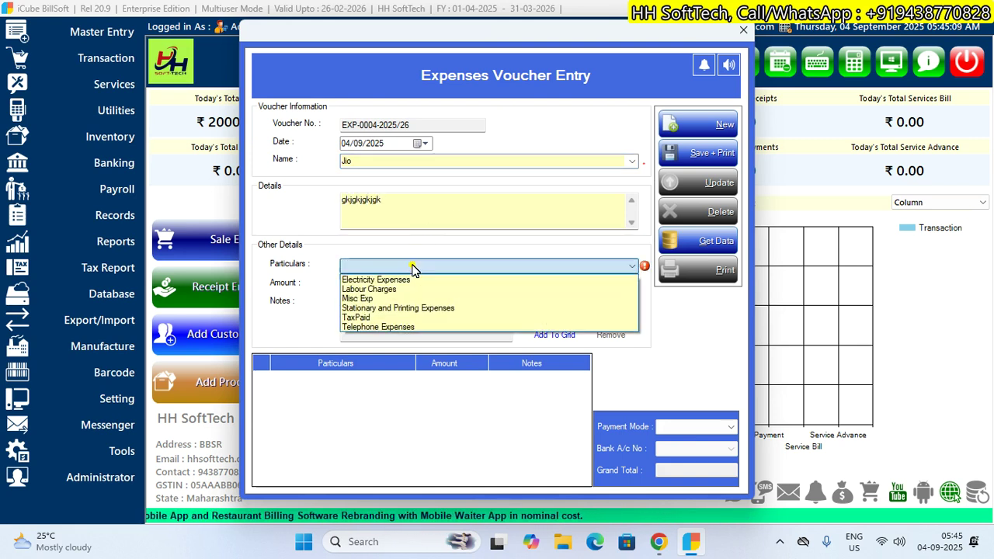
pyautogui.click(386, 326)
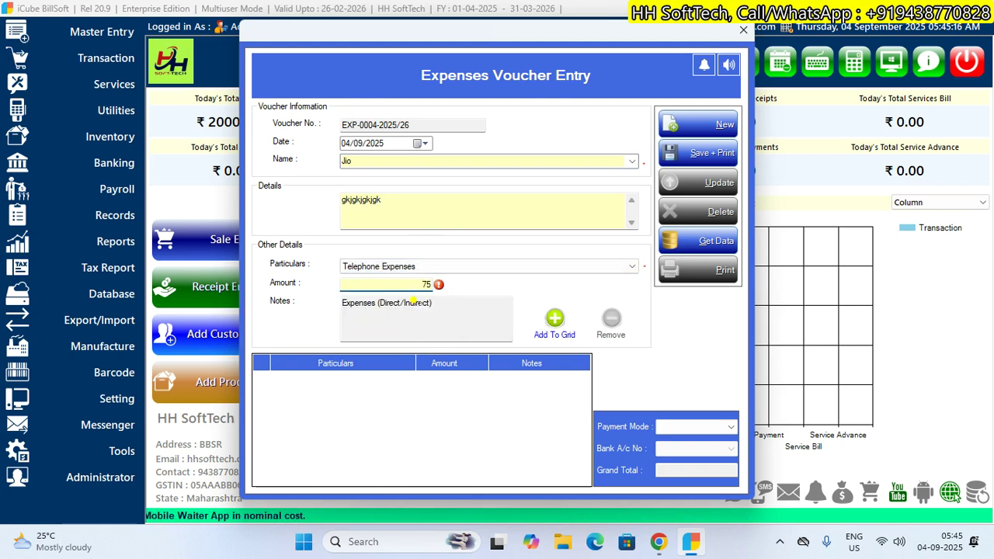
pyautogui.click(553, 321)
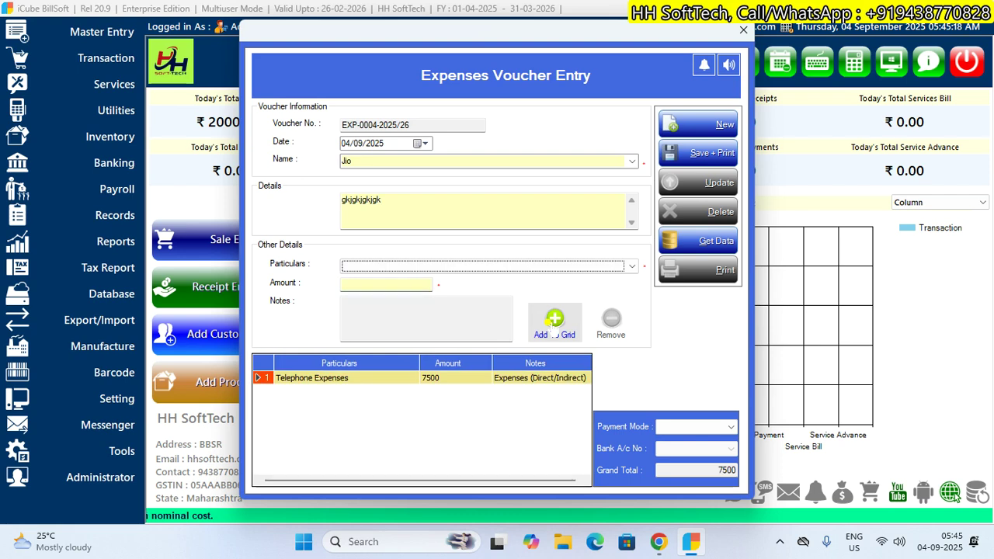
pyautogui.click(731, 426)
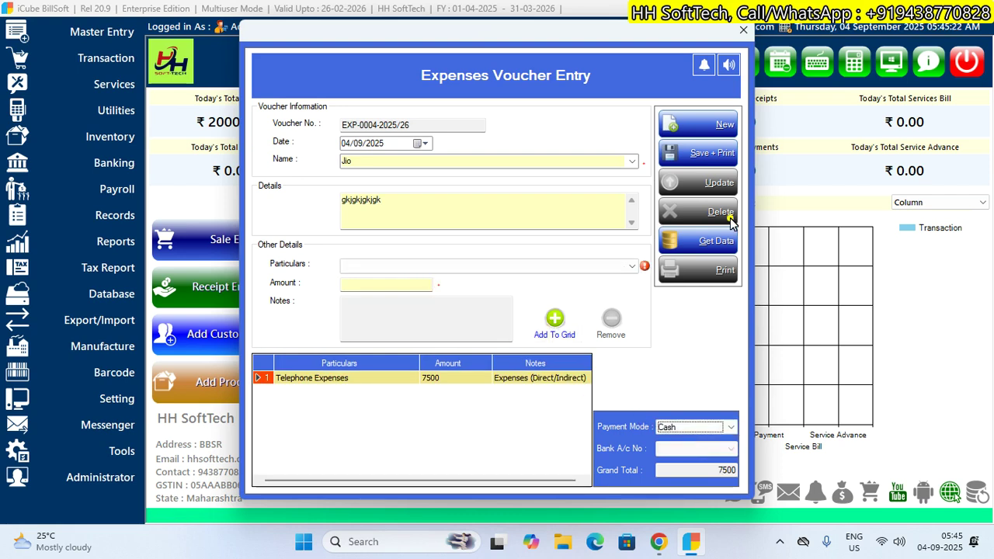
# - Save and print voucher EXP-0004-2025/26, review the preview, and close it
pyautogui.click(709, 152)
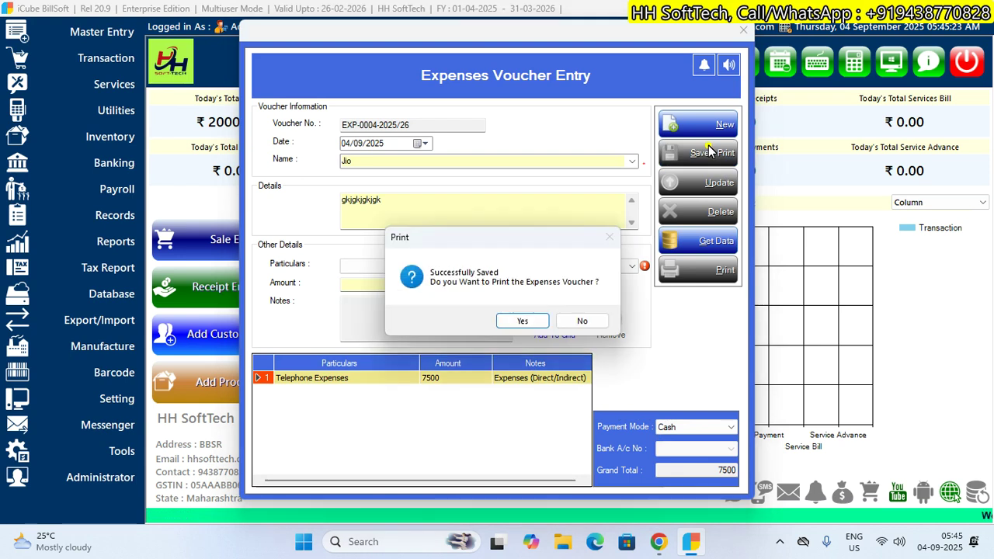
pyautogui.click(524, 320)
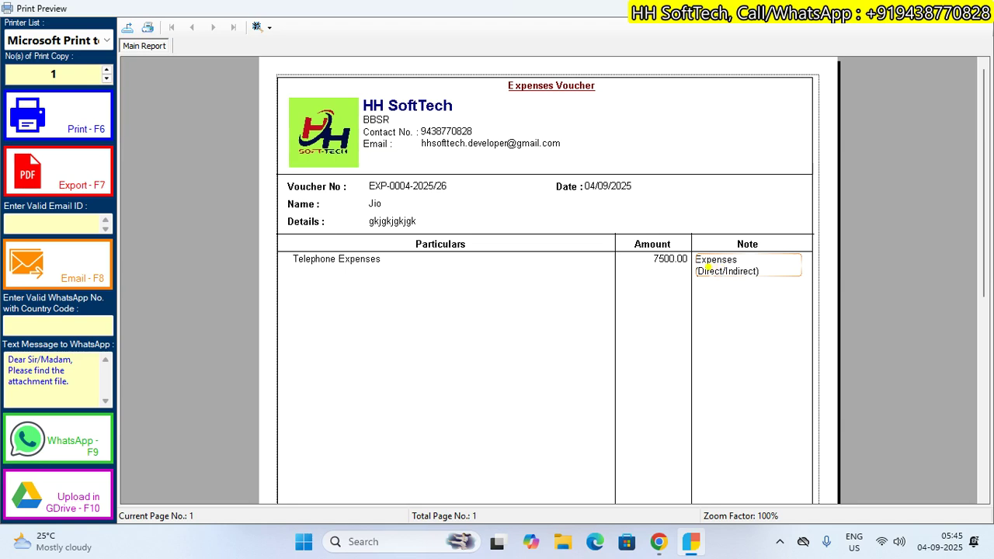
pyautogui.scroll(-5, 377, 271)
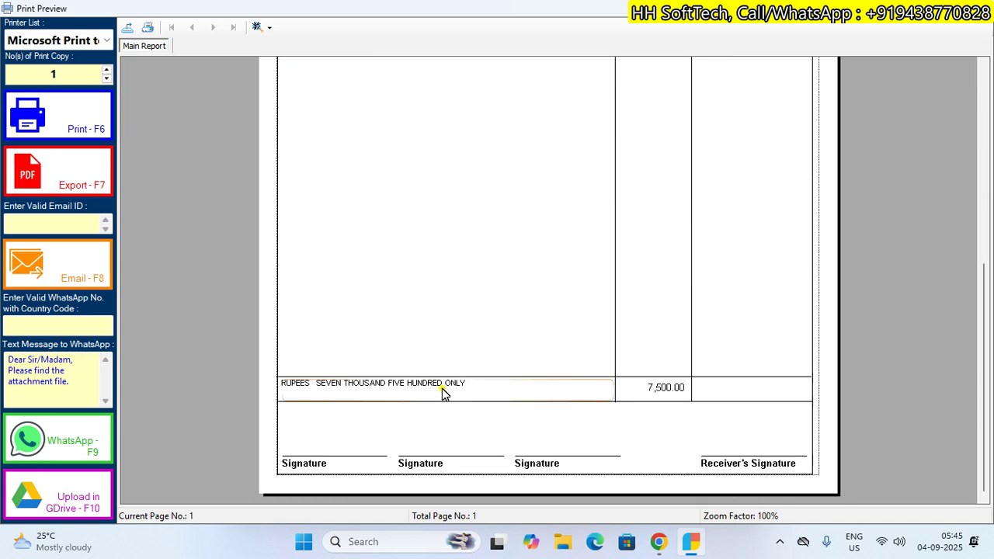
pyautogui.scroll(5, 655, 393)
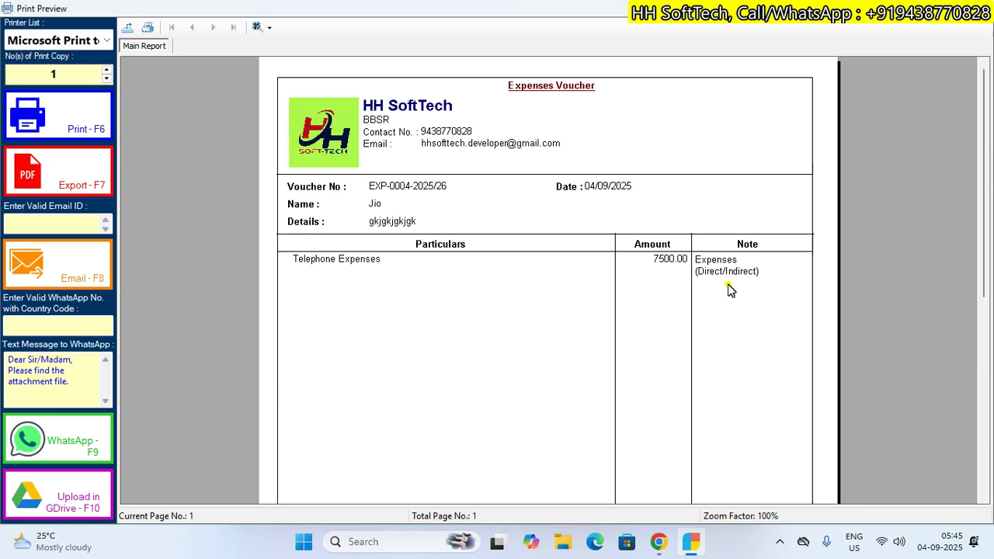
pyautogui.click(728, 271)
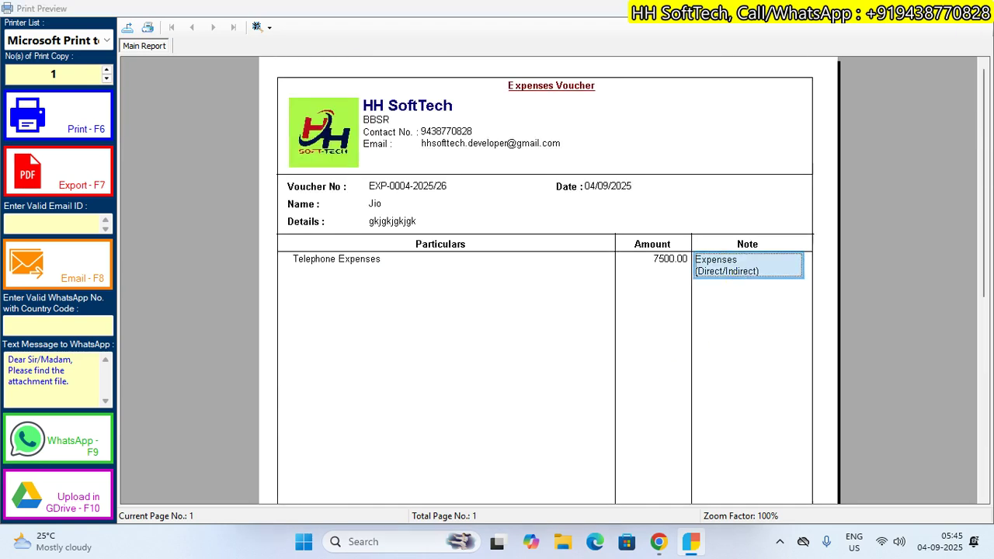
pyautogui.press('Escape')
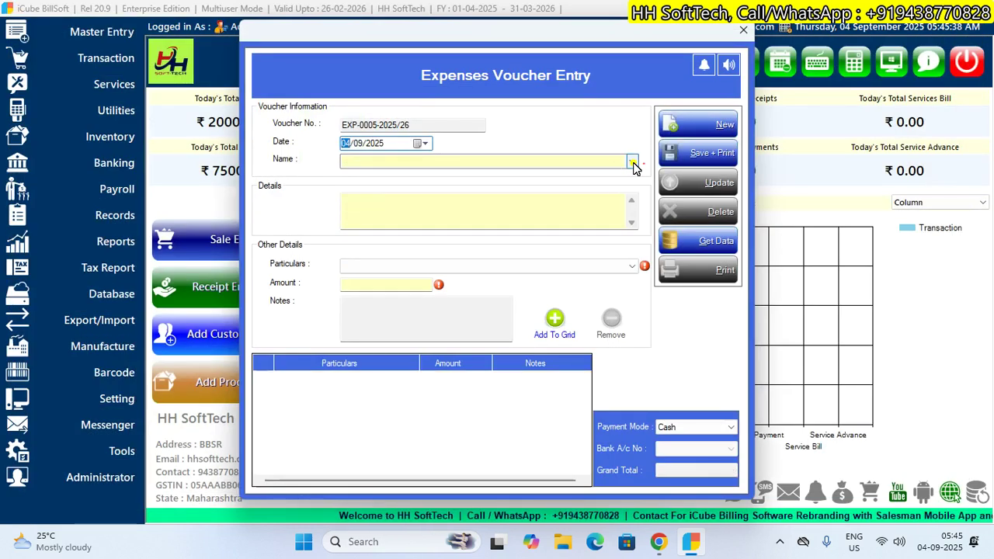
# - Fill in a cash expense voucher for TATA Power with an Electricity Expenses line of 3000
pyautogui.press('Tab')
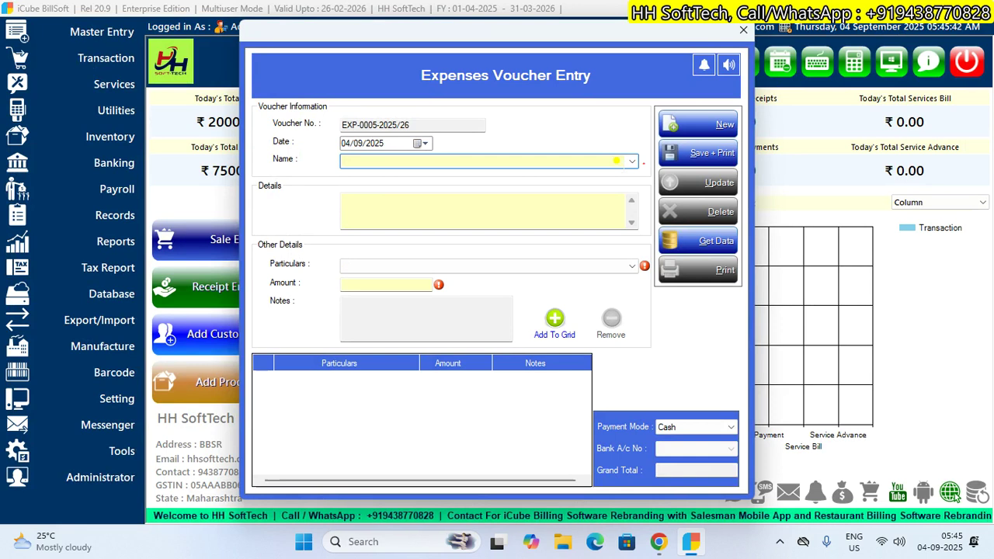
pyautogui.write('TATA Power')
pyautogui.press('Tab')
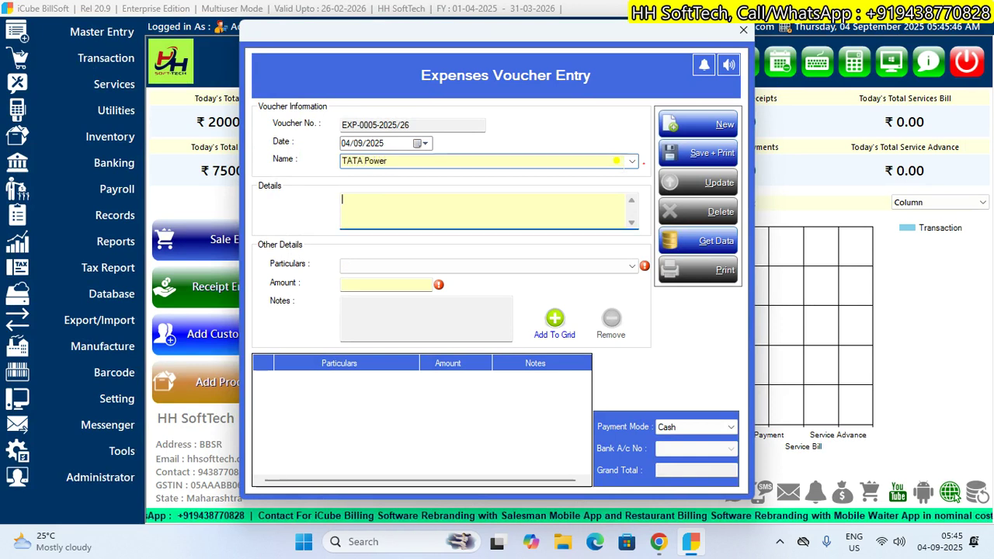
pyautogui.write('jhjgjkgjk')
pyautogui.press('Tab')
pyautogui.click(465, 265)
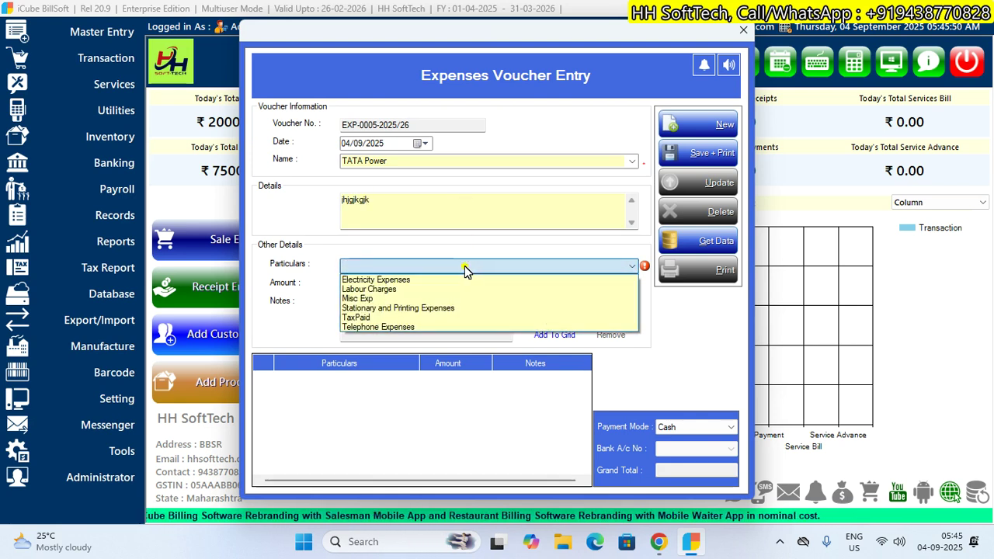
pyautogui.click(416, 280)
pyautogui.click(412, 284)
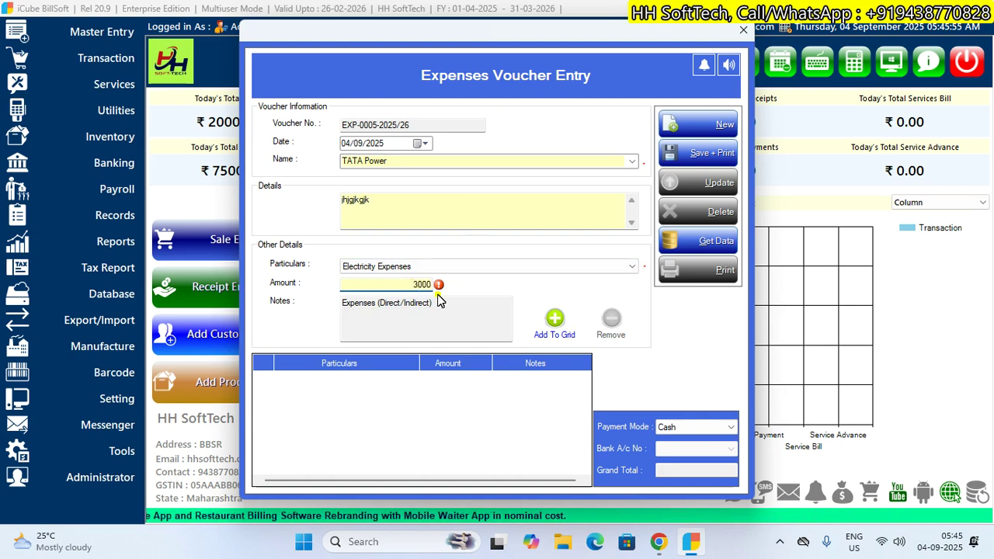
pyautogui.click(555, 322)
pyautogui.click(684, 427)
pyautogui.click(683, 440)
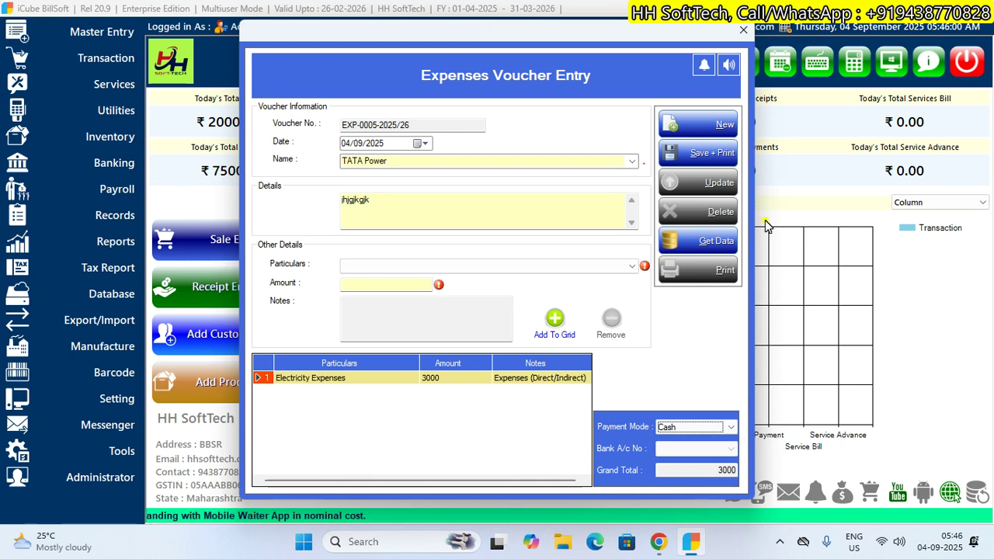
# - Save and print-preview the TATA Power voucher, then list today's expense vouchers totalling 10,500
pyautogui.click(703, 160)
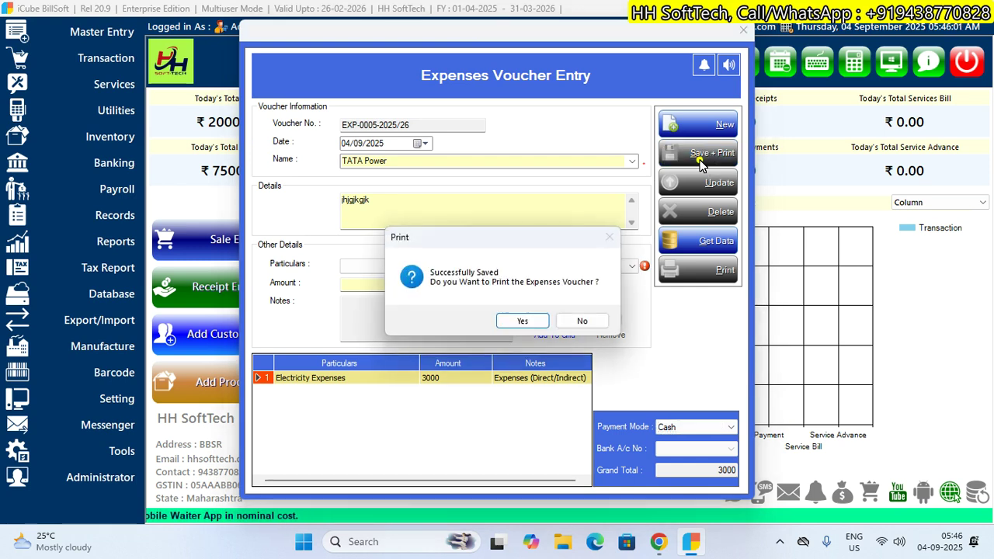
pyautogui.click(524, 320)
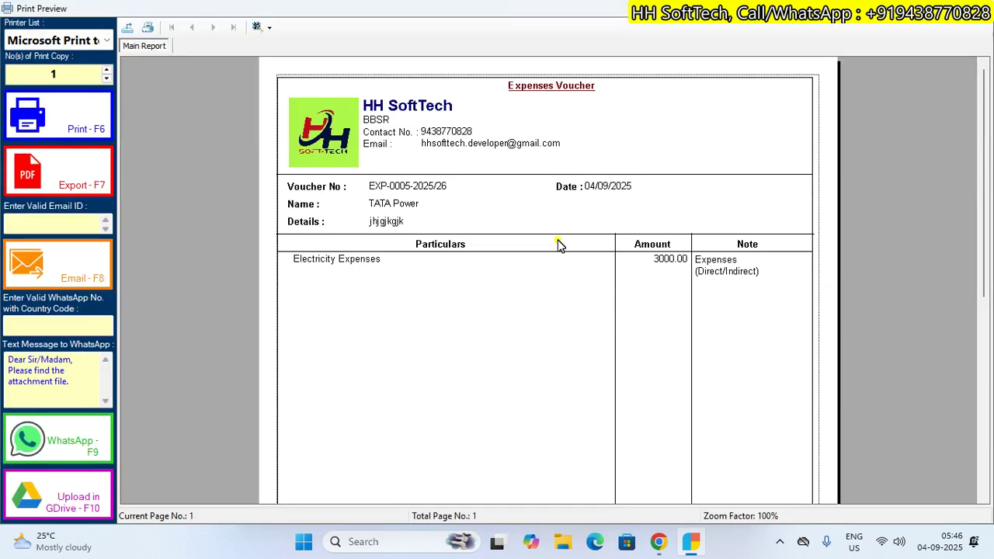
pyautogui.scroll(-5, 590, 268)
pyautogui.scroll(5, 590, 268)
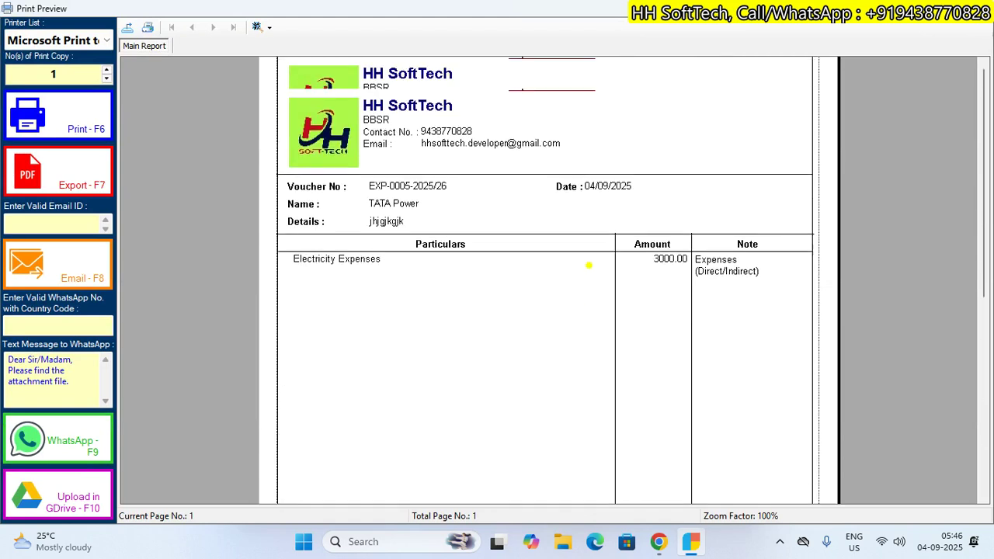
pyautogui.press('Escape')
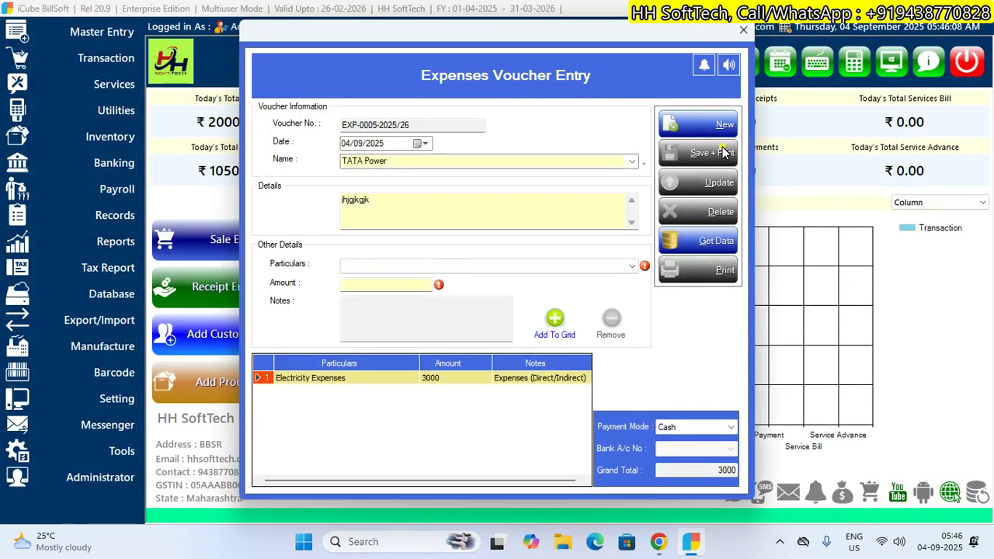
pyautogui.click(715, 241)
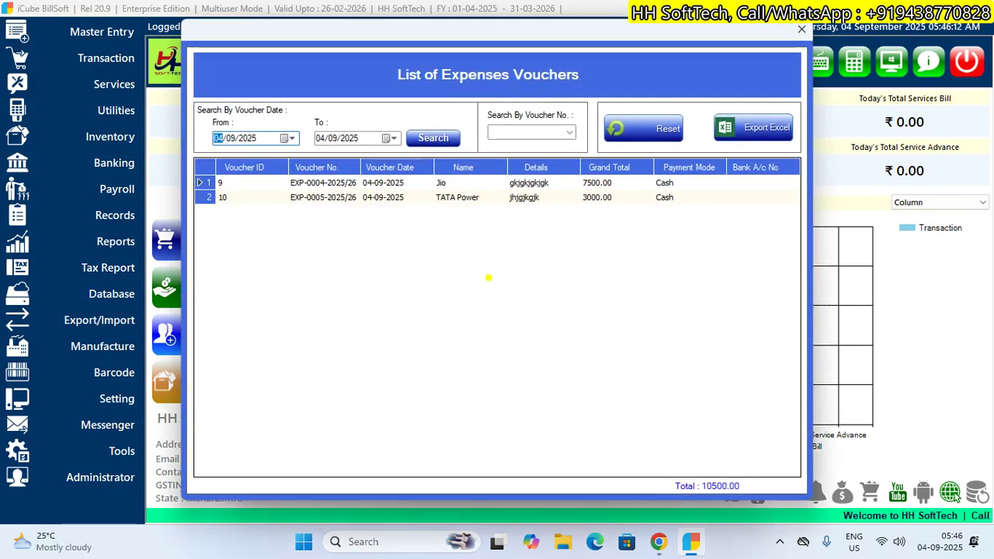
# - Close the expense voucher list and entry form, then open the Dashboard summary report
pyautogui.click(801, 28)
pyautogui.click(743, 32)
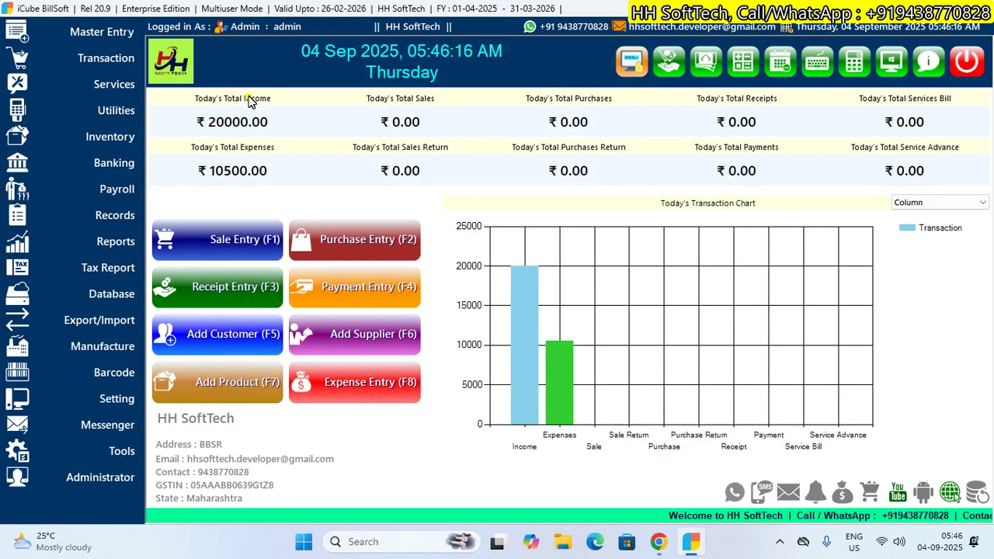
pyautogui.click(117, 248)
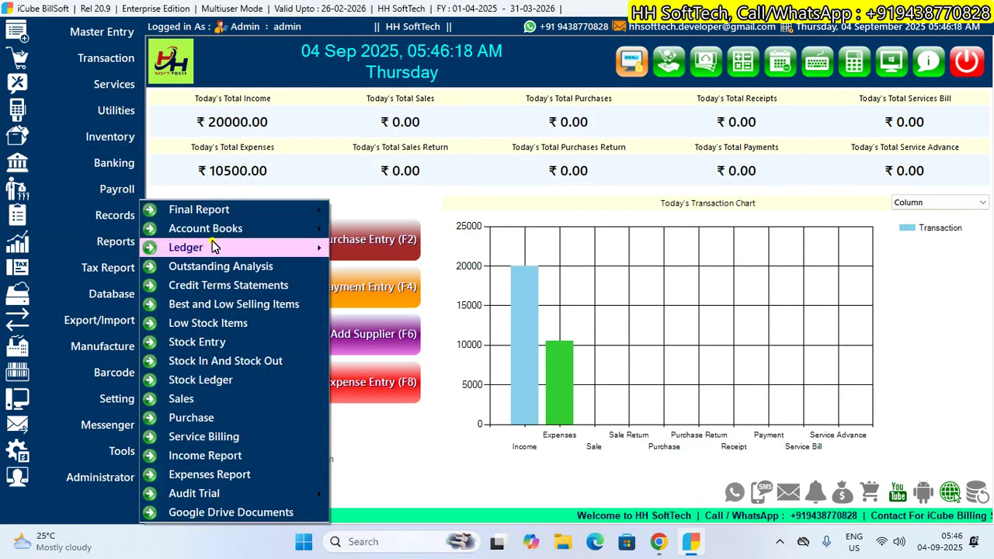
pyautogui.moveTo(243, 211)
pyautogui.click(365, 213)
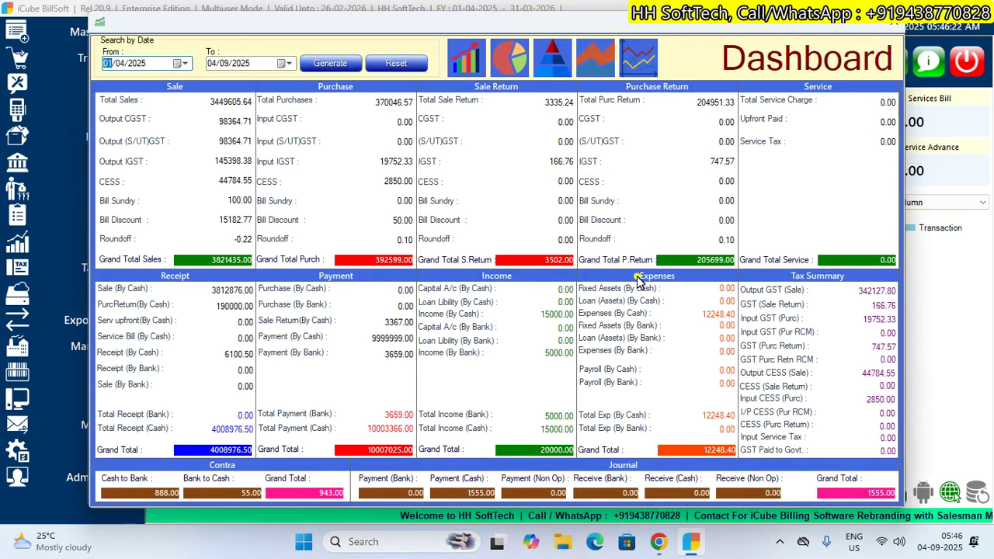
# - Check the Expenses (By Cash) figure of 12248.40 and total expenses, then close the Dashboard
pyautogui.moveTo(698, 316); pyautogui.dragTo(750, 317)
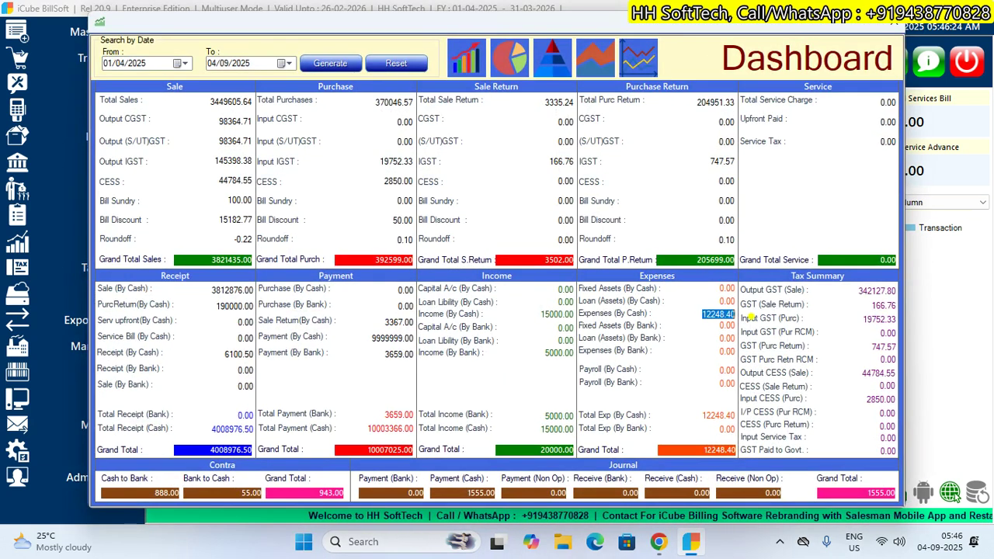
pyautogui.click(699, 315)
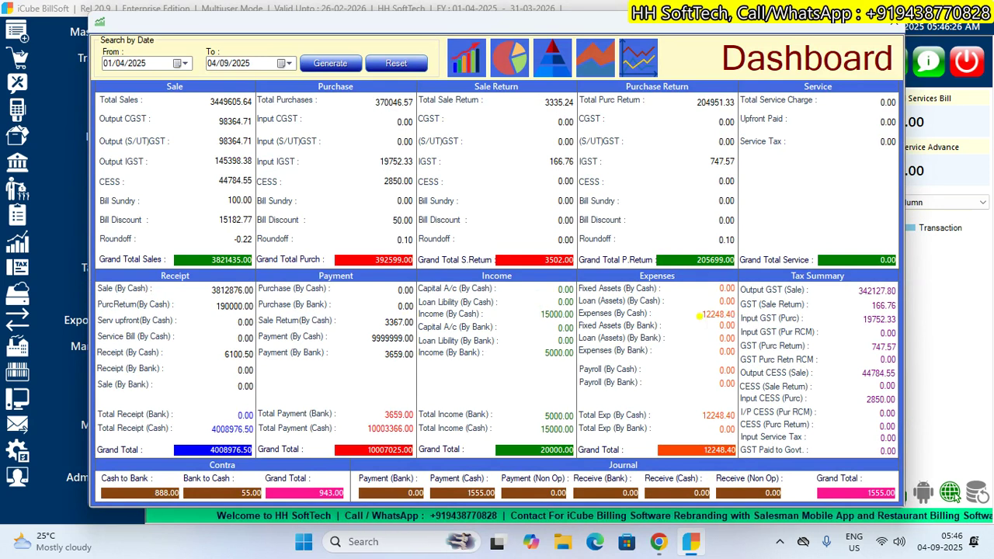
pyautogui.moveTo(700, 415); pyautogui.dragTo(755, 420)
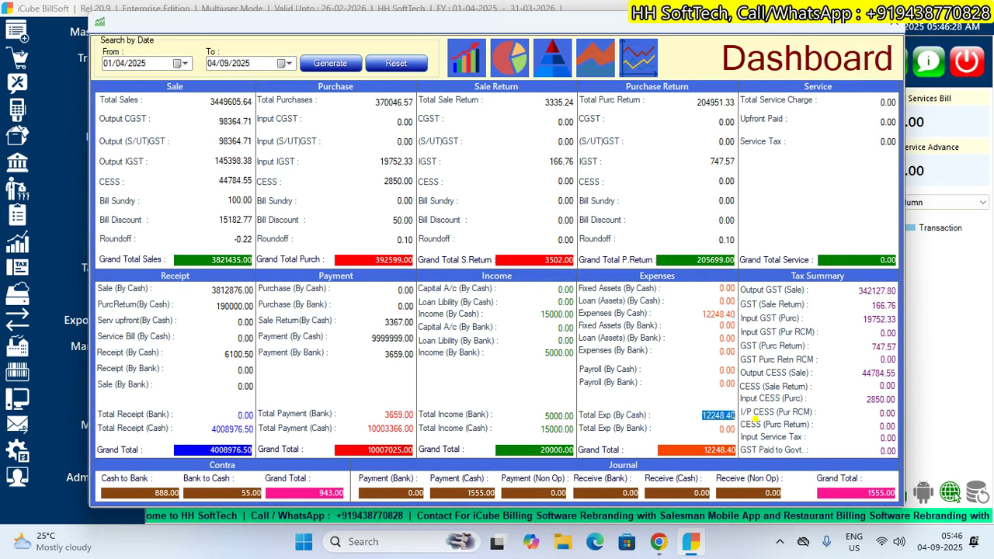
pyautogui.click(892, 23)
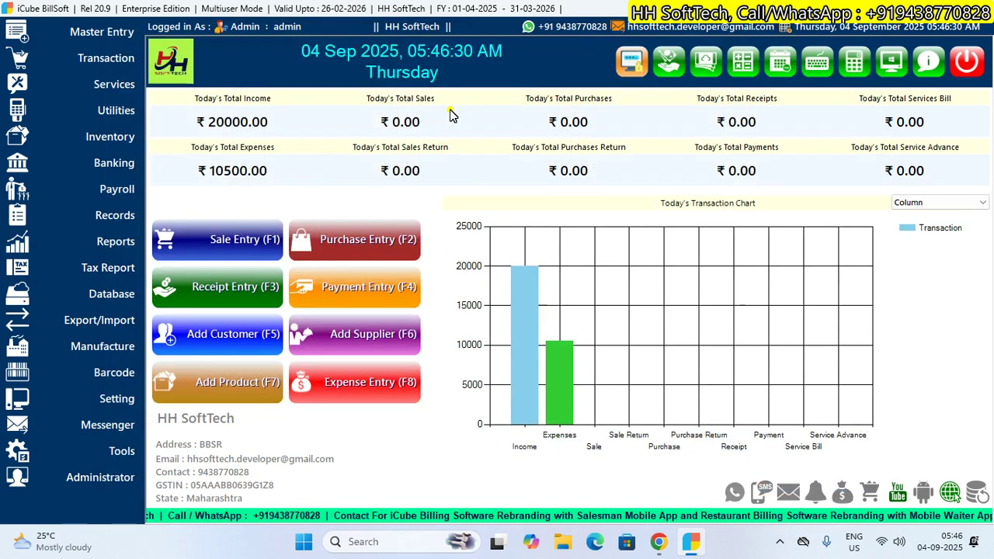
pyautogui.click(124, 240)
pyautogui.moveTo(311, 209)
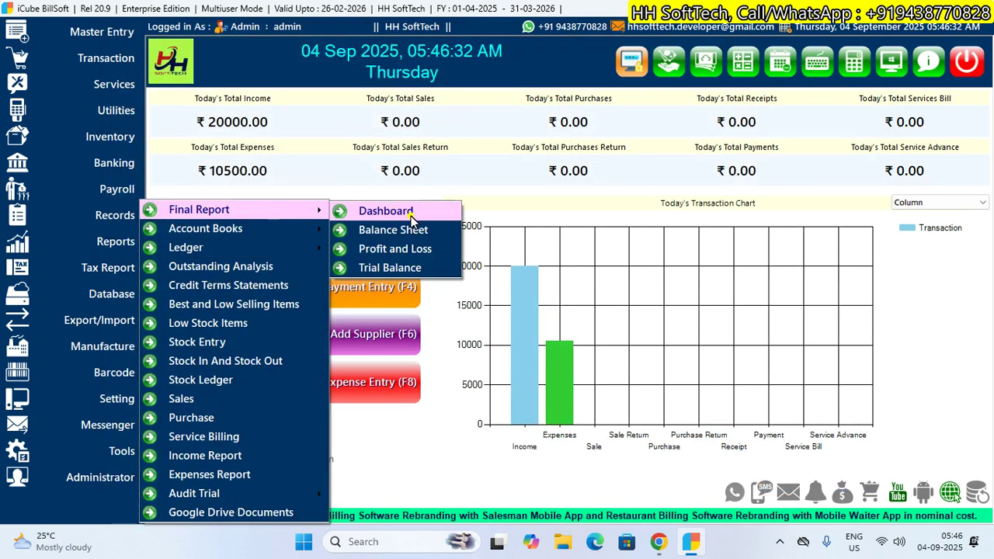
pyautogui.click(403, 232)
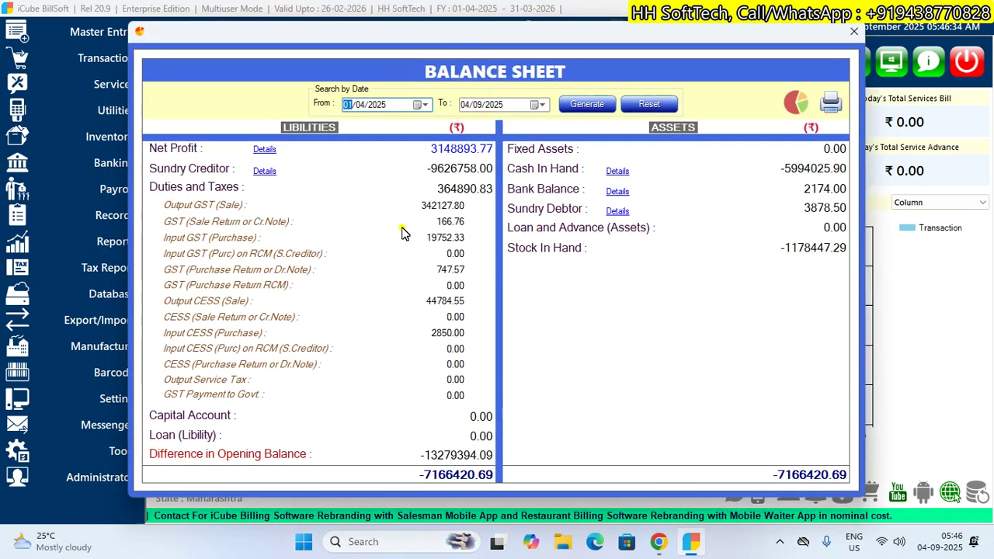
pyautogui.click(260, 149)
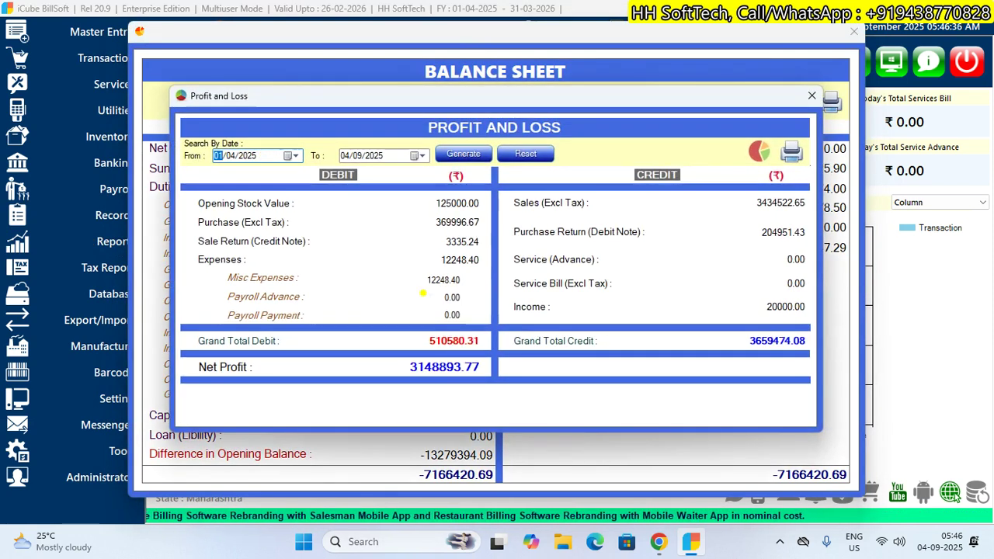
pyautogui.moveTo(434, 260); pyautogui.dragTo(489, 261)
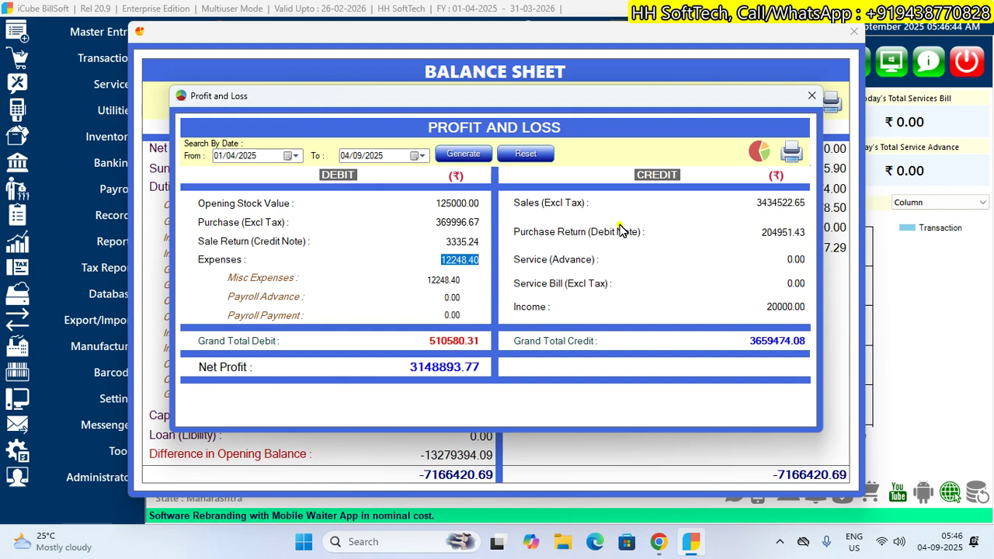
pyautogui.click(790, 152)
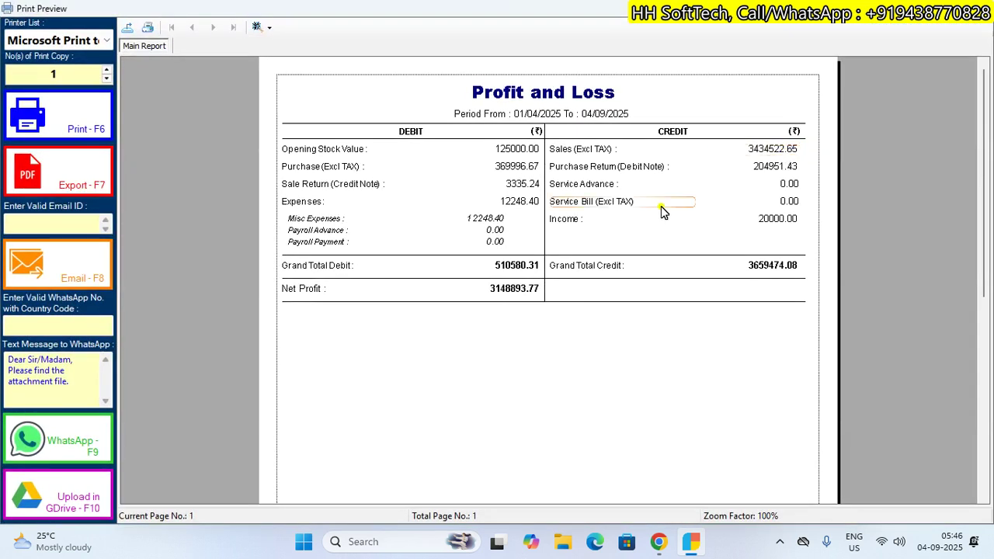
pyautogui.click(519, 201)
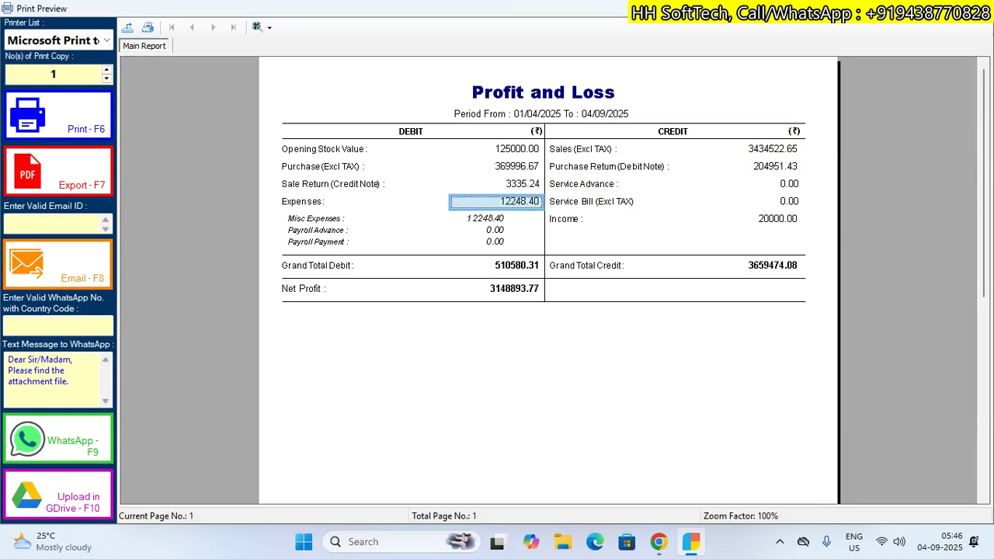
pyautogui.click(982, 23)
pyautogui.click(825, 95)
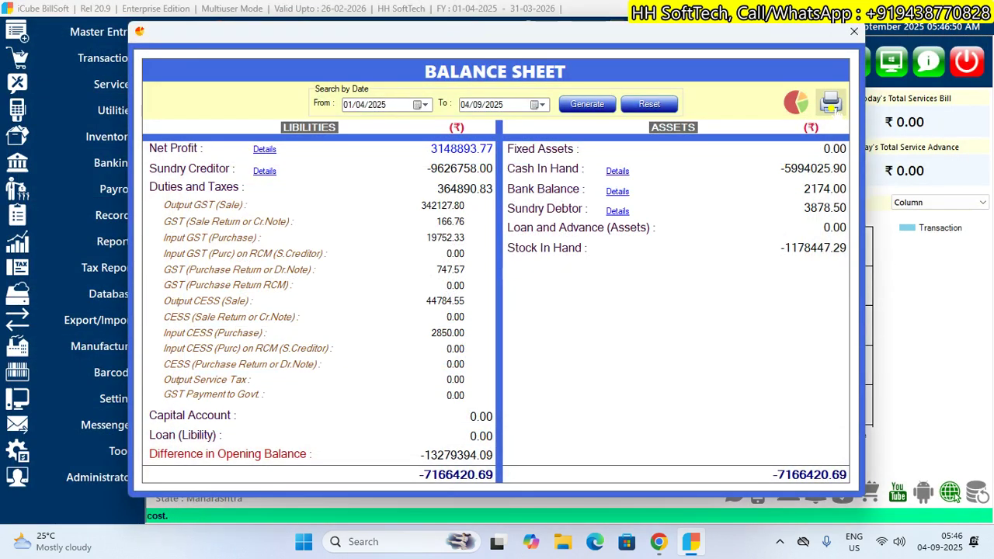
pyautogui.click(830, 103)
pyautogui.click(977, 22)
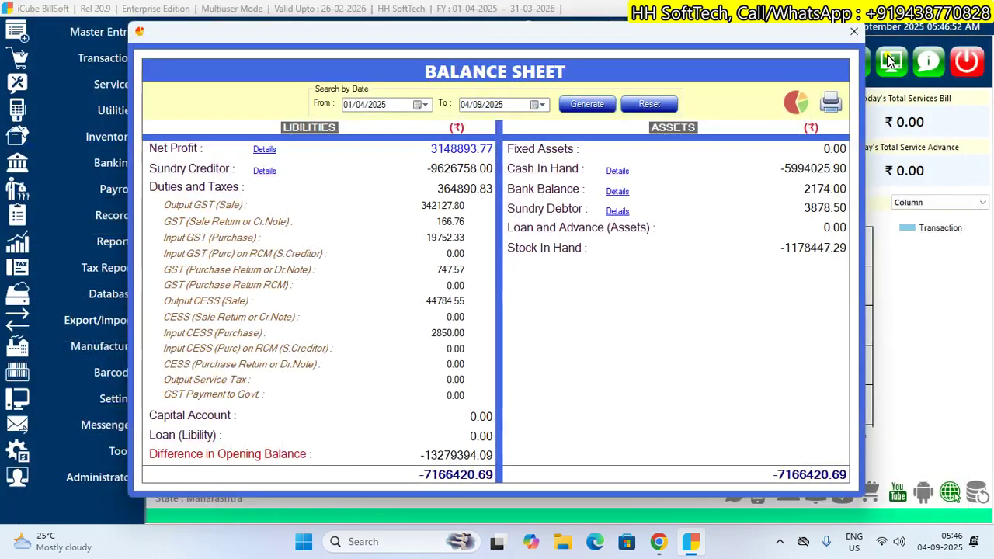
pyautogui.click(857, 24)
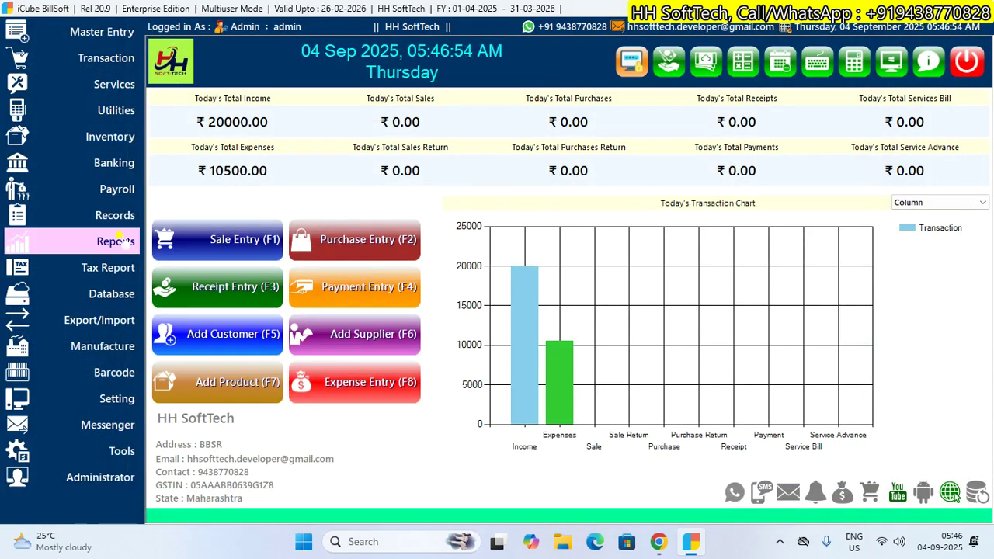
pyautogui.click(108, 241)
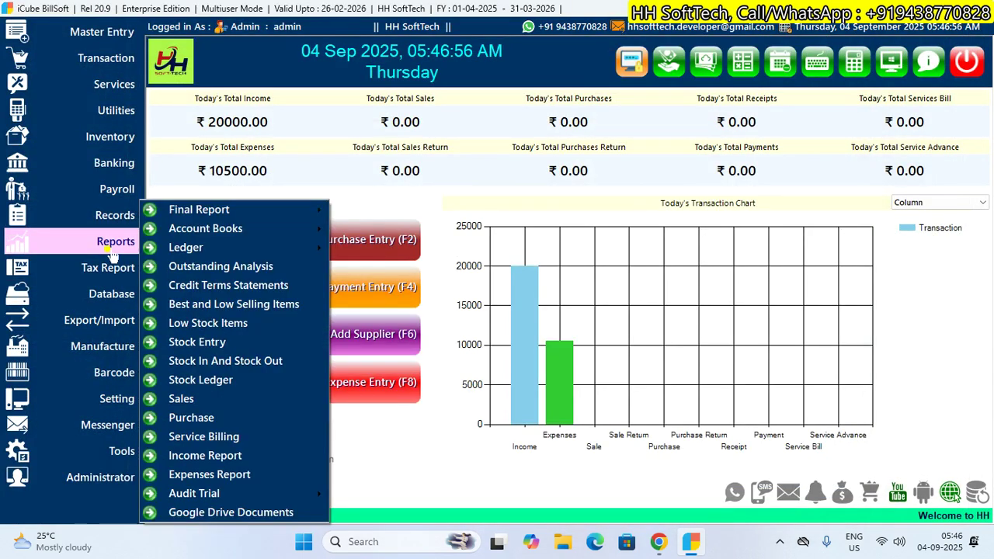
pyautogui.moveTo(315, 210)
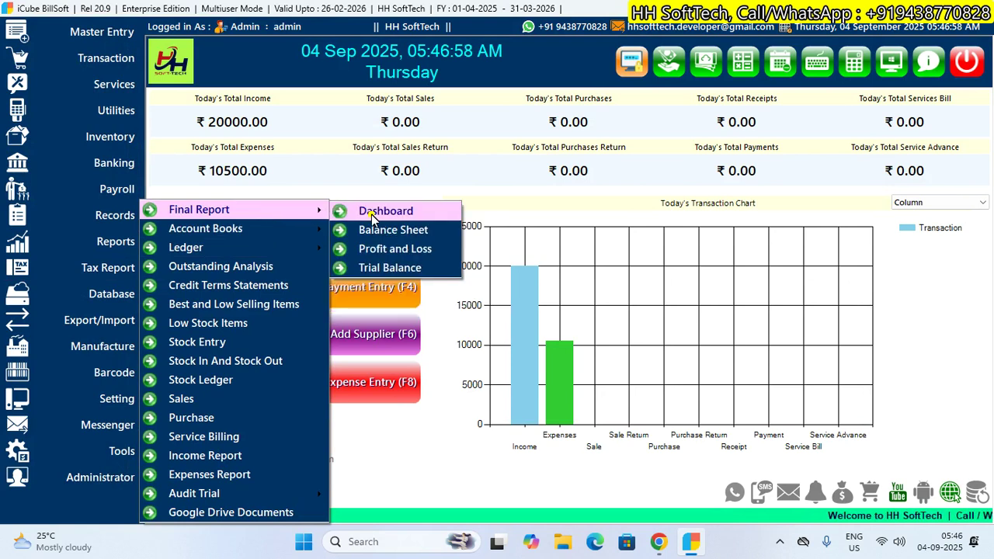
pyautogui.click(371, 250)
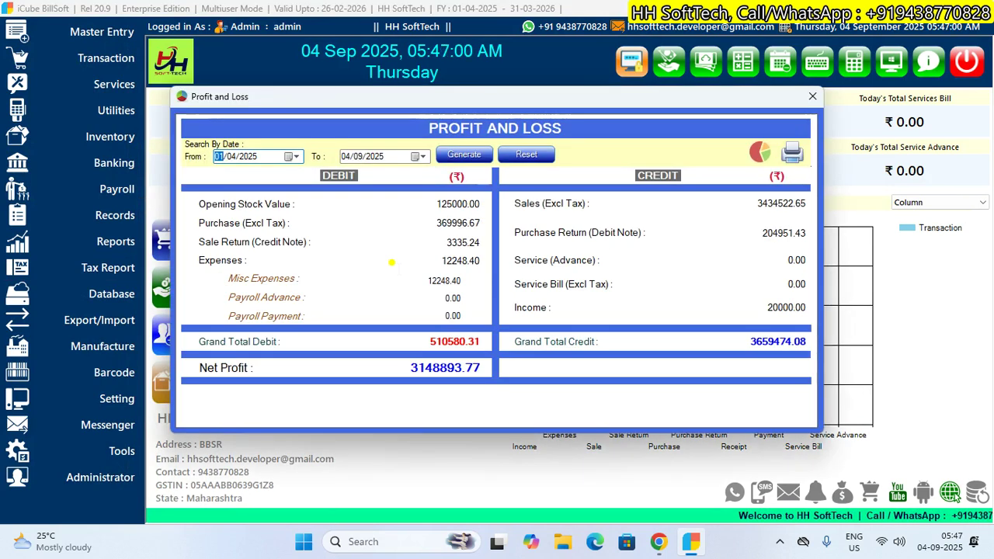
pyautogui.click(425, 280)
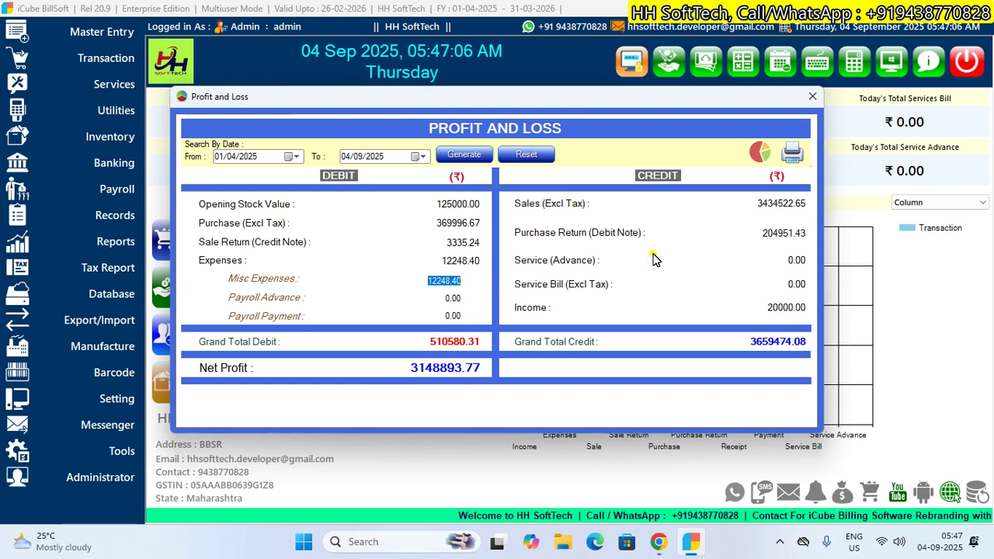
pyautogui.click(812, 96)
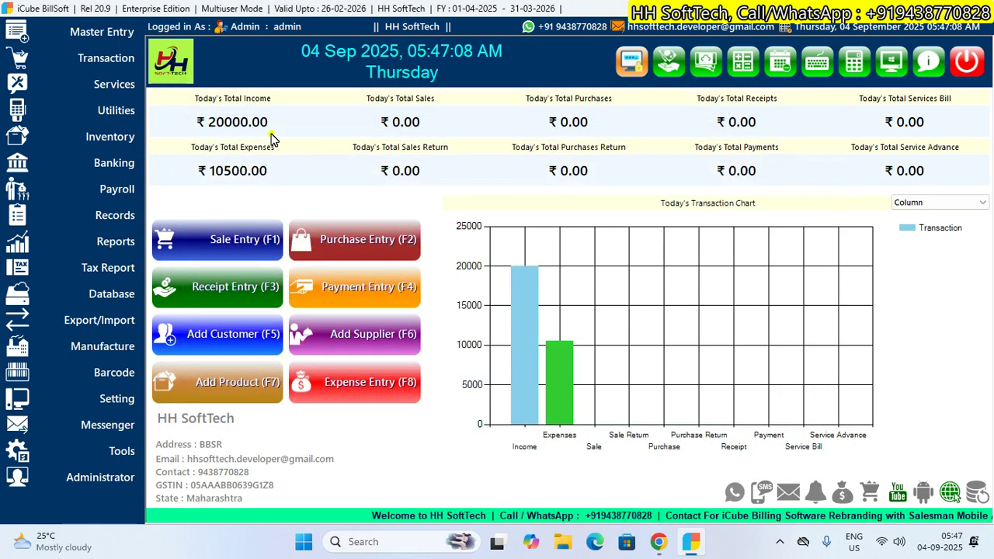
pyautogui.click(122, 67)
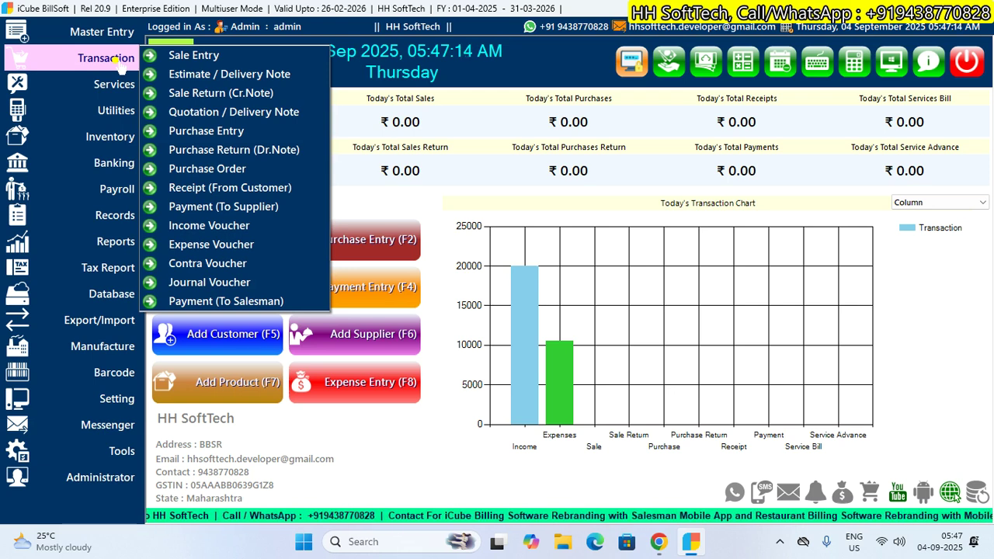
pyautogui.click(210, 264)
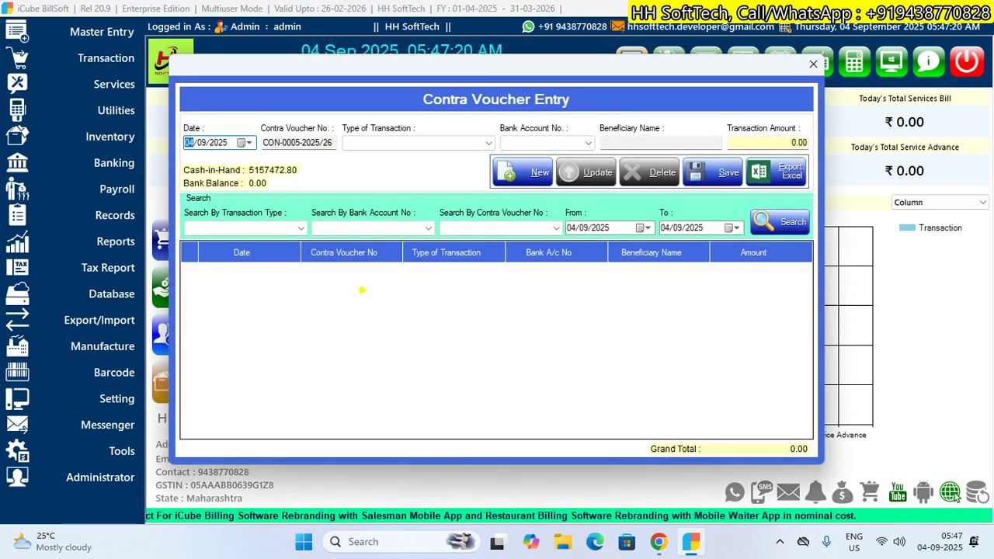
pyautogui.click(485, 144)
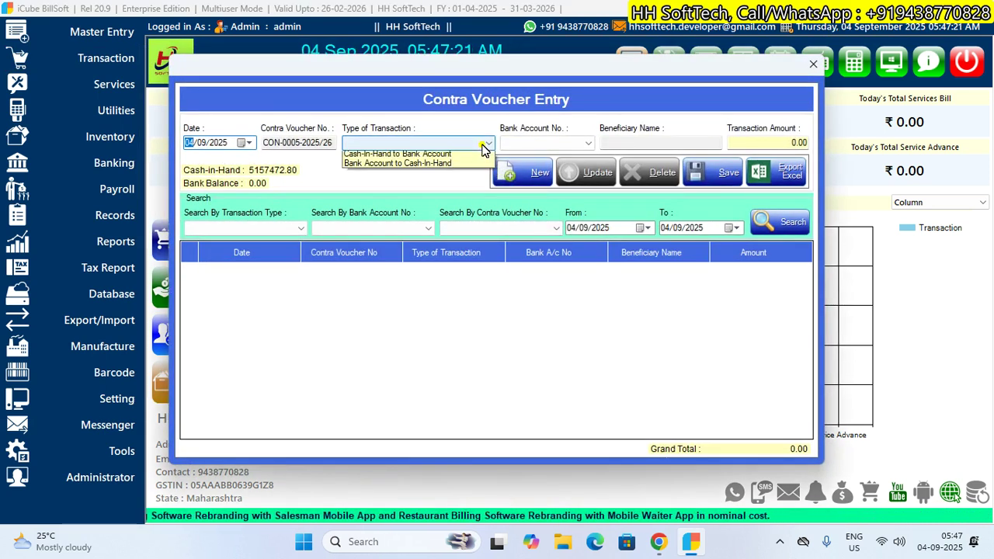
pyautogui.click(482, 145)
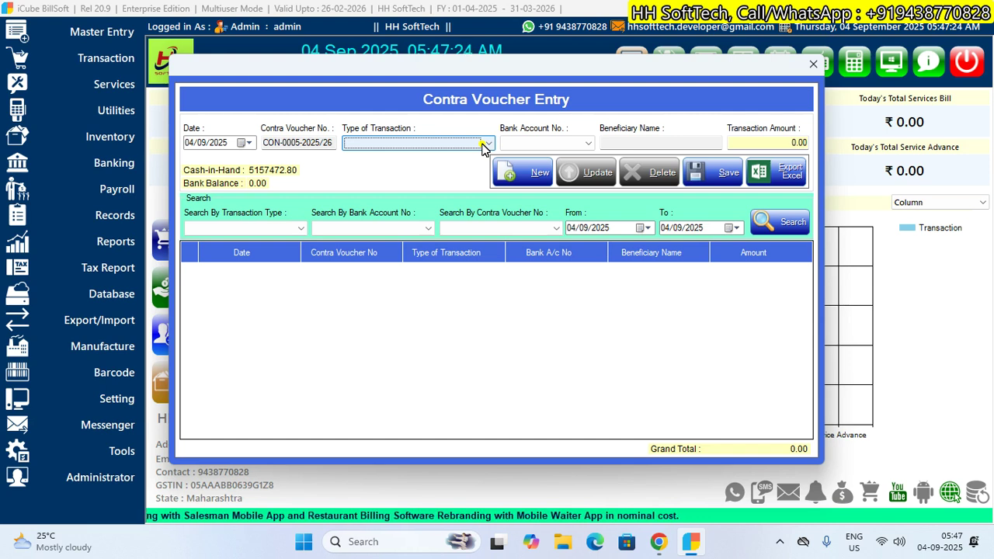
pyautogui.click(484, 145)
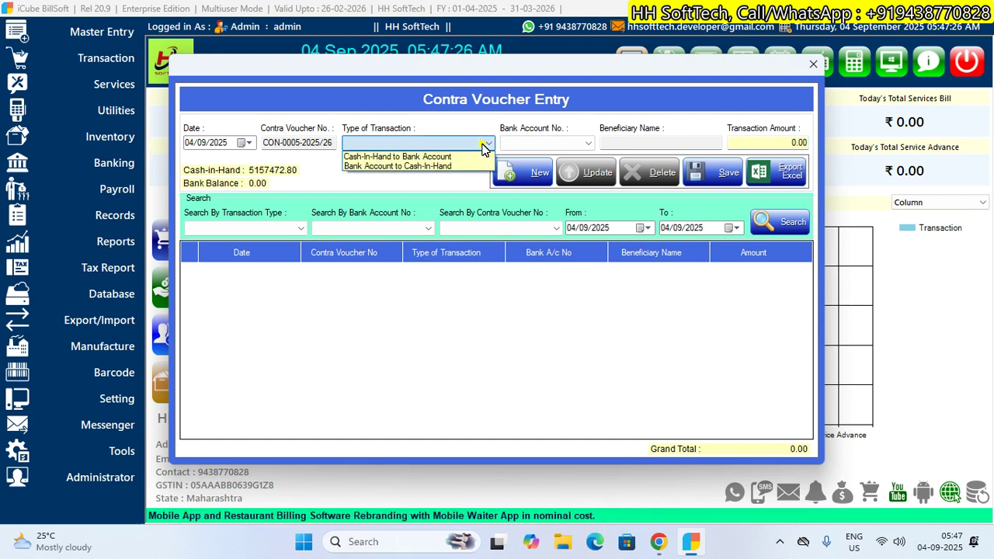
pyautogui.click(481, 146)
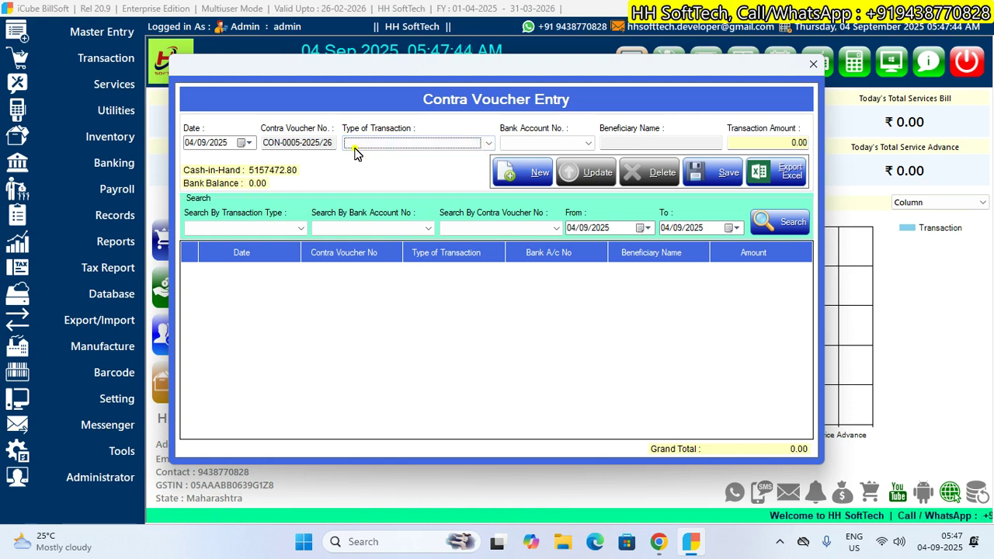
pyautogui.click(813, 68)
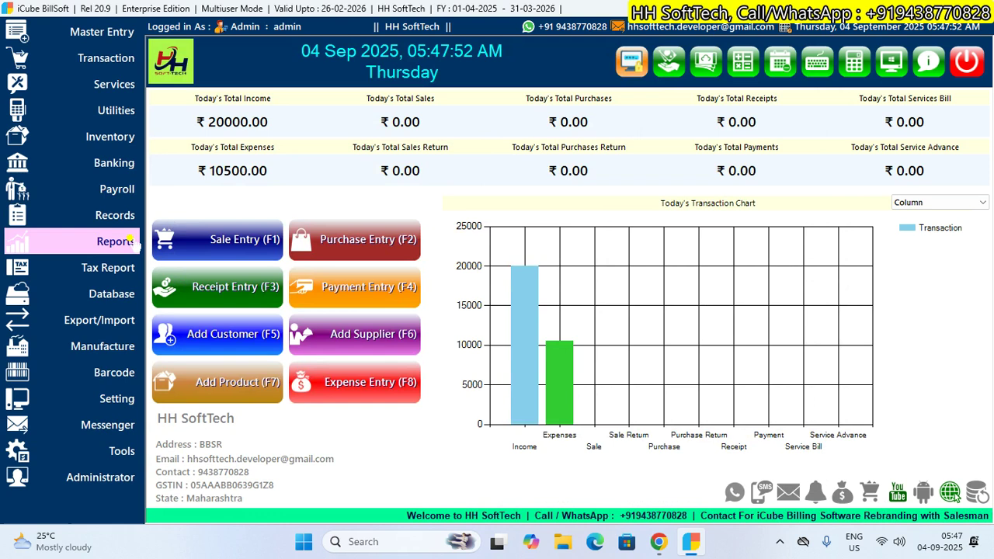
# - Open the Balance Sheet and inspect Cash In Hand -5994025.90 and Bank Balance 2174.00
pyautogui.click(113, 244)
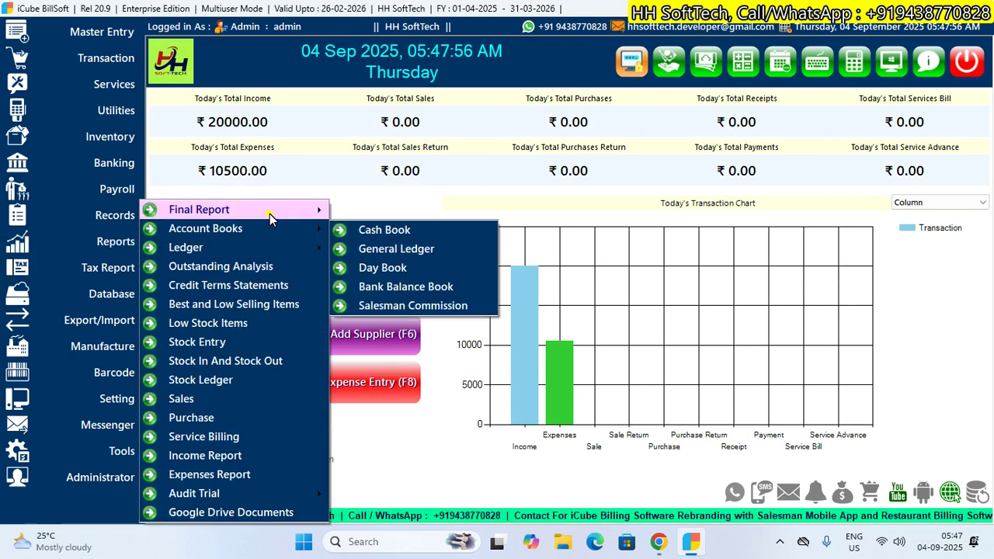
pyautogui.moveTo(282, 213)
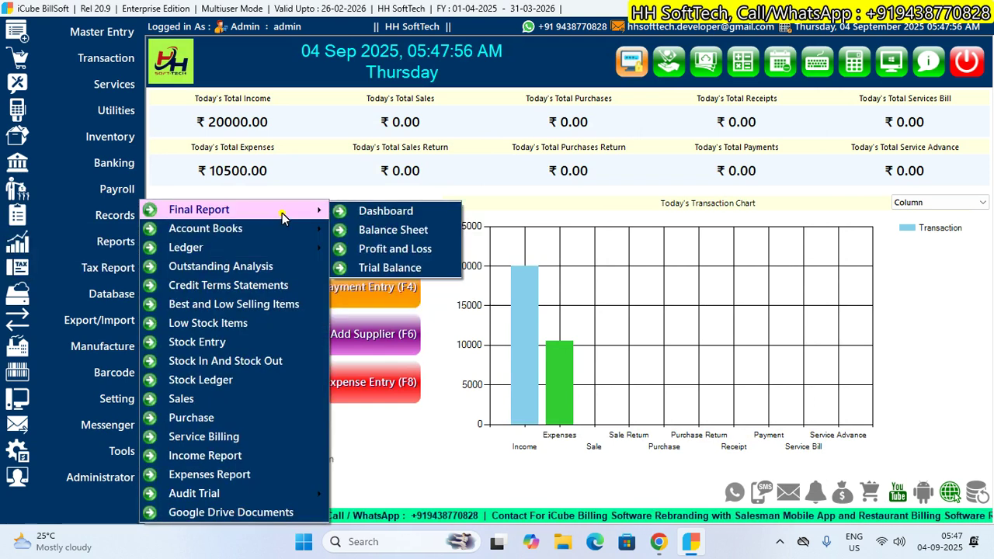
pyautogui.click(365, 232)
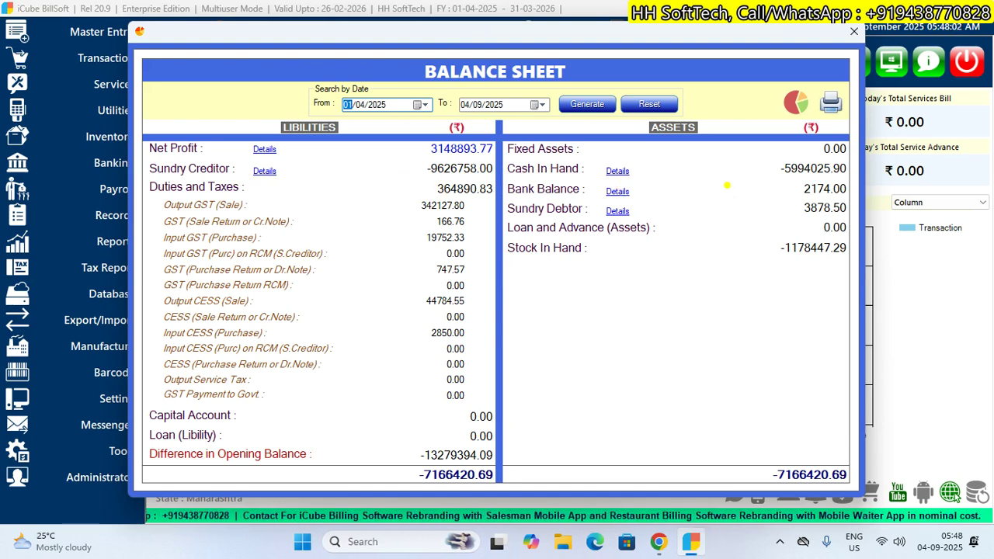
pyautogui.moveTo(777, 168); pyautogui.dragTo(846, 168)
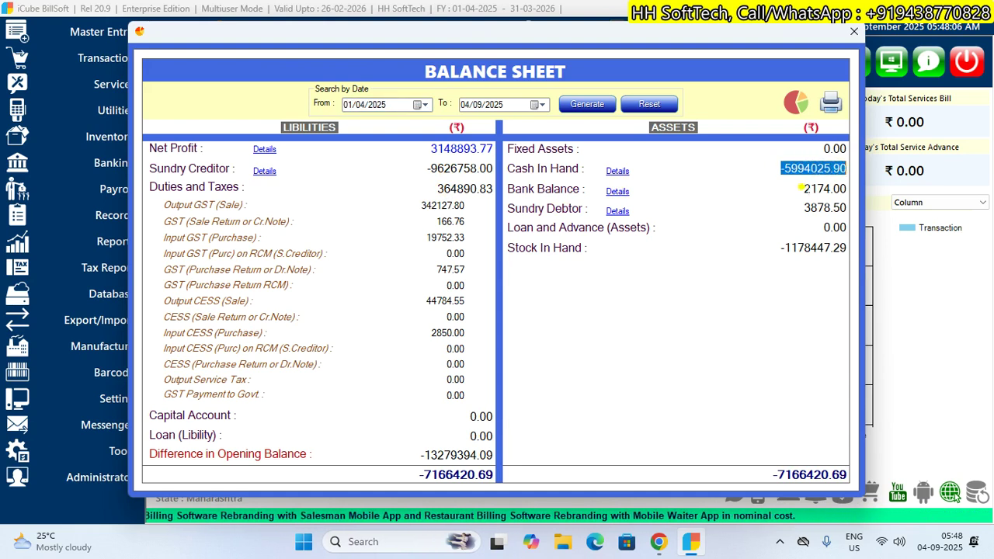
pyautogui.click(798, 188)
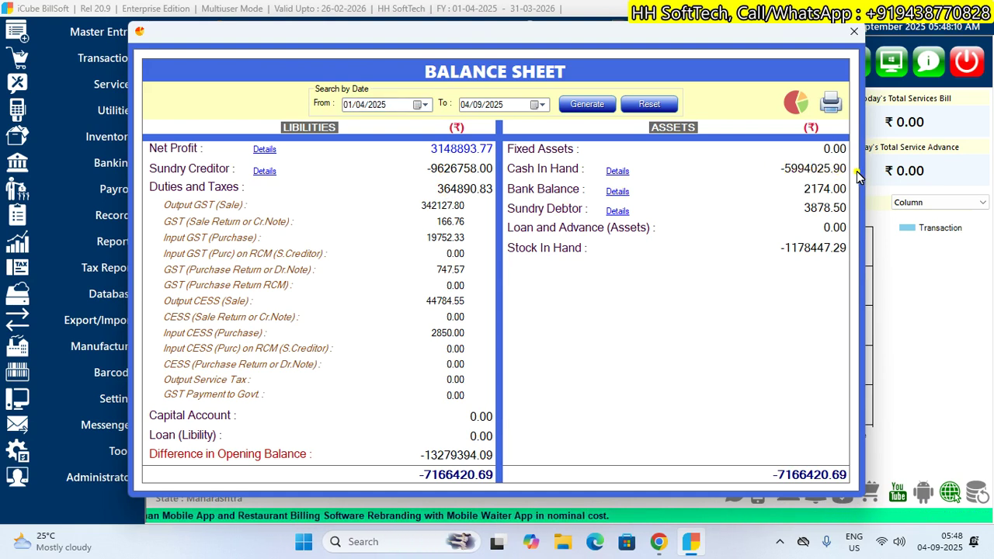
pyautogui.moveTo(779, 168); pyautogui.dragTo(843, 169)
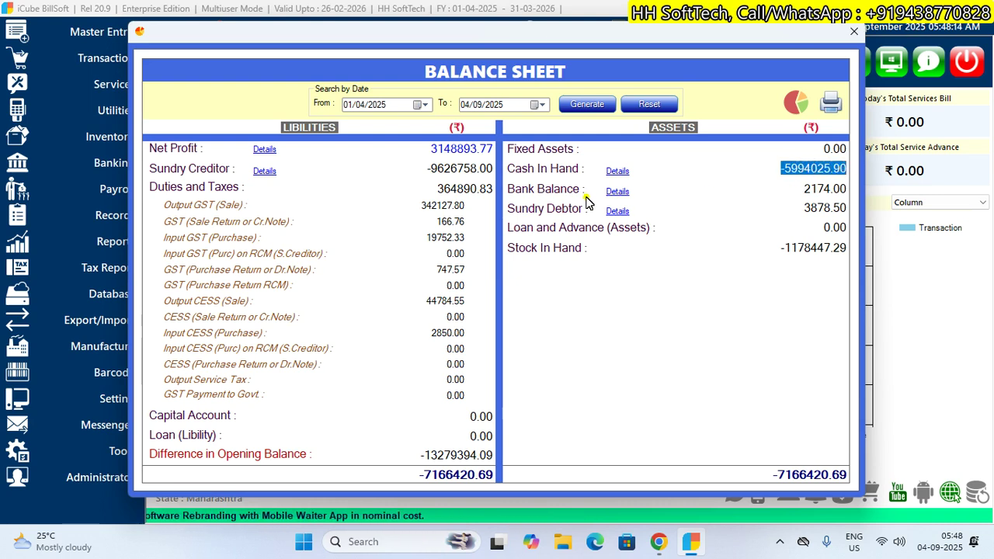
pyautogui.moveTo(800, 190); pyautogui.dragTo(846, 189)
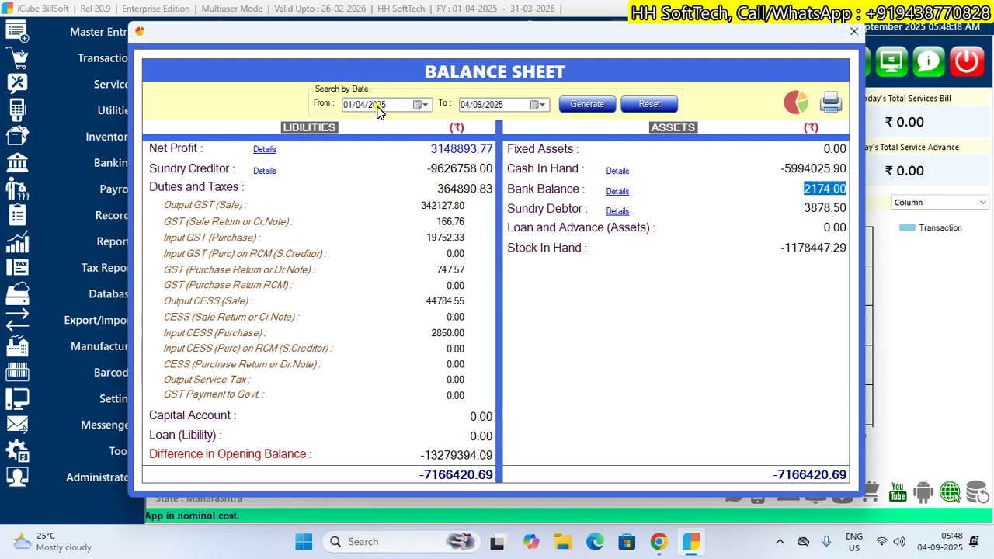
# - Regenerate from year 2000 (Cash In Hand 5157472.80, Bank 127056.91) and open its Cash Book
pyautogui.click(380, 108)
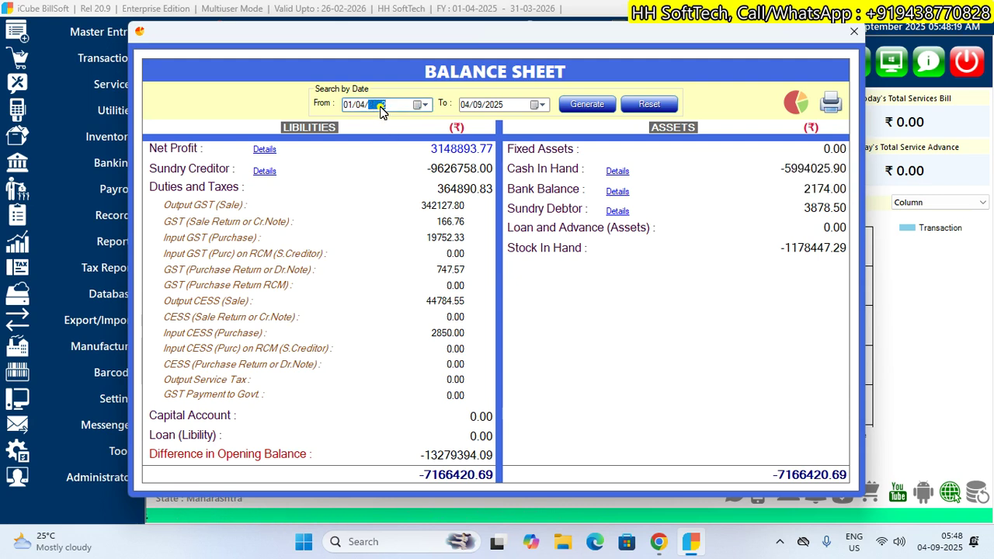
pyautogui.write('2000')
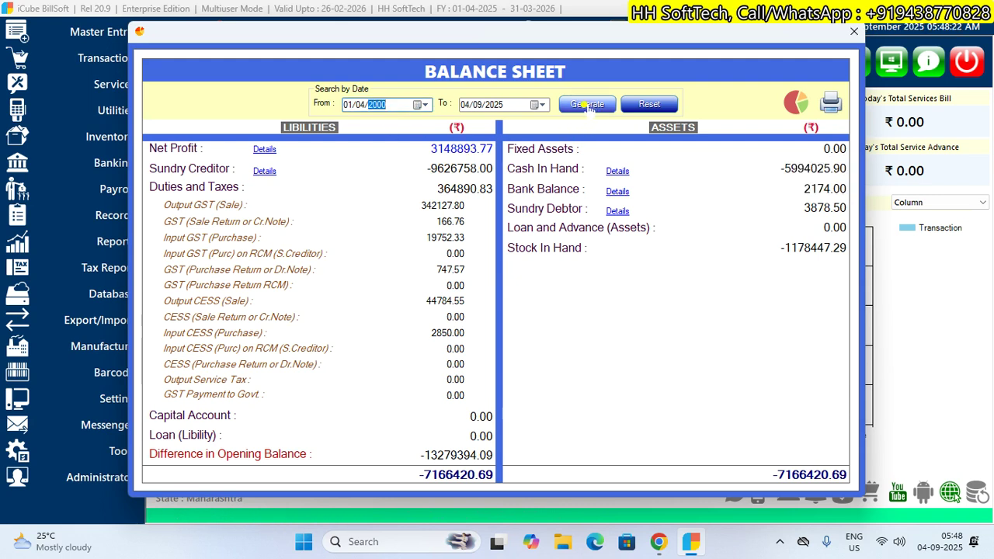
pyautogui.click(586, 105)
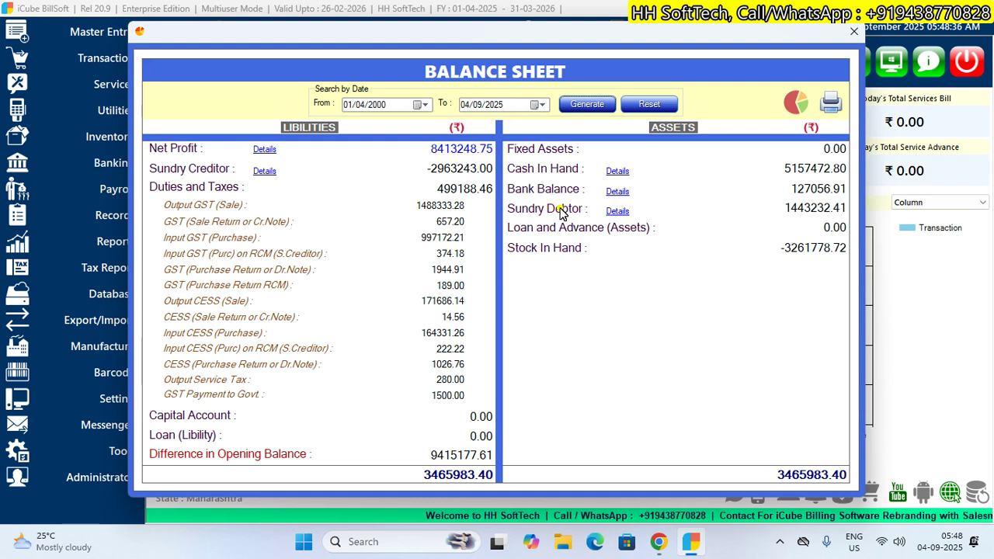
pyautogui.moveTo(783, 169); pyautogui.dragTo(843, 171)
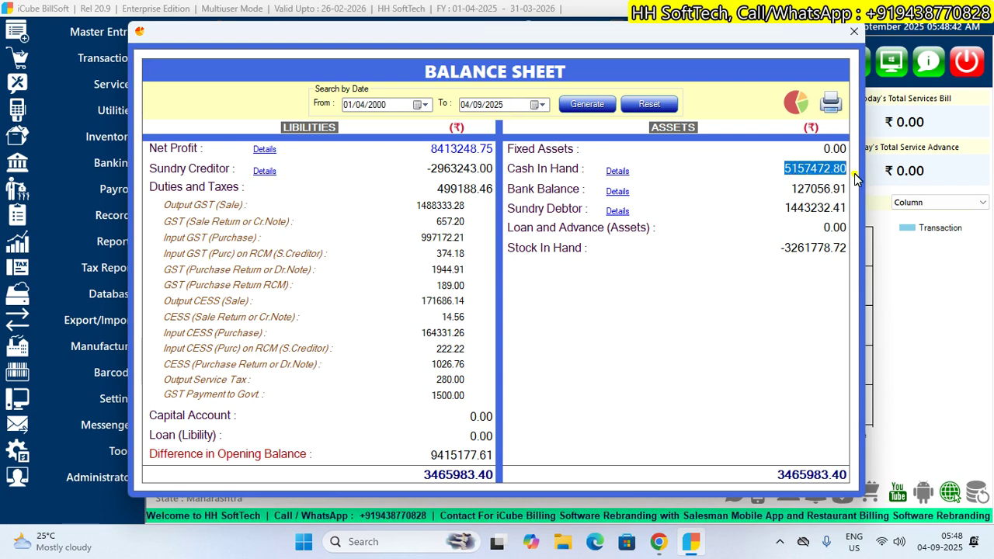
pyautogui.moveTo(791, 188); pyautogui.dragTo(840, 189)
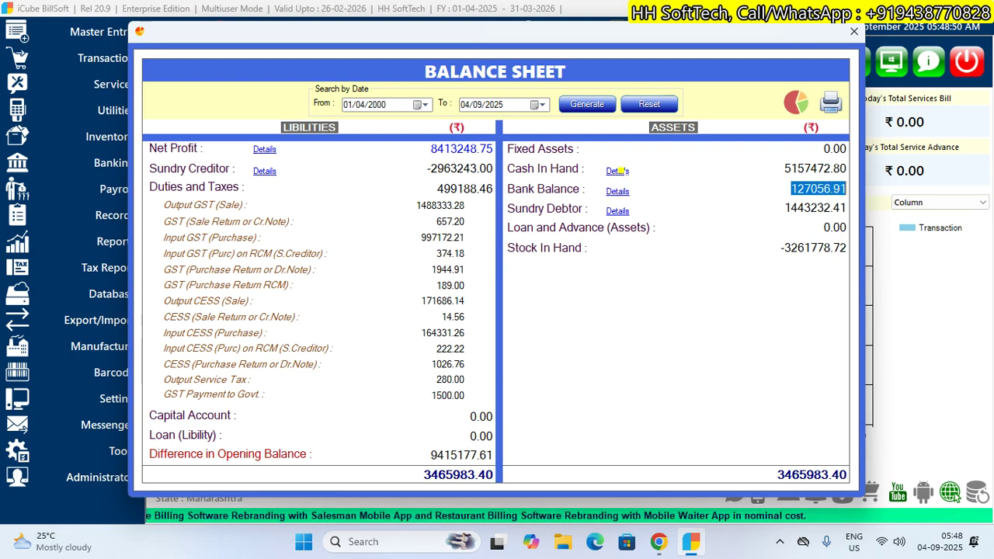
pyautogui.click(617, 170)
pyautogui.scroll(-15, 721, 298)
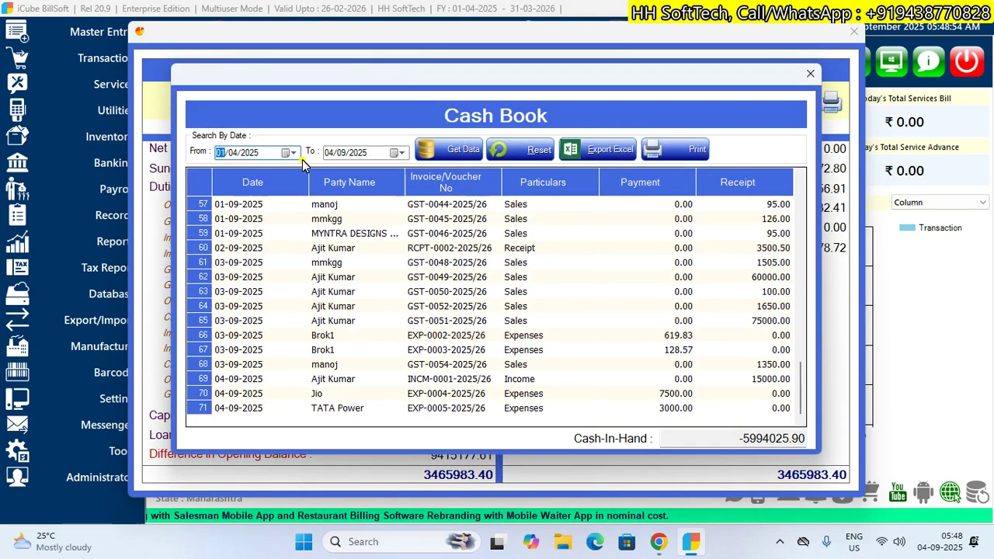
# - Reload the Cash Book from 01/04/2000 and preview it through to the closing balance page
pyautogui.write('2000')
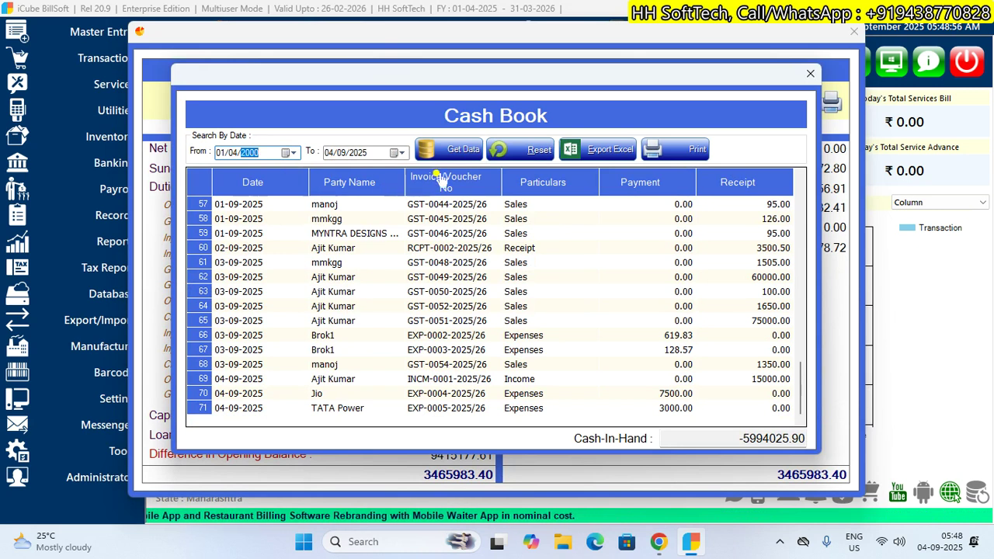
pyautogui.click(458, 149)
pyautogui.scroll(-10, 577, 248)
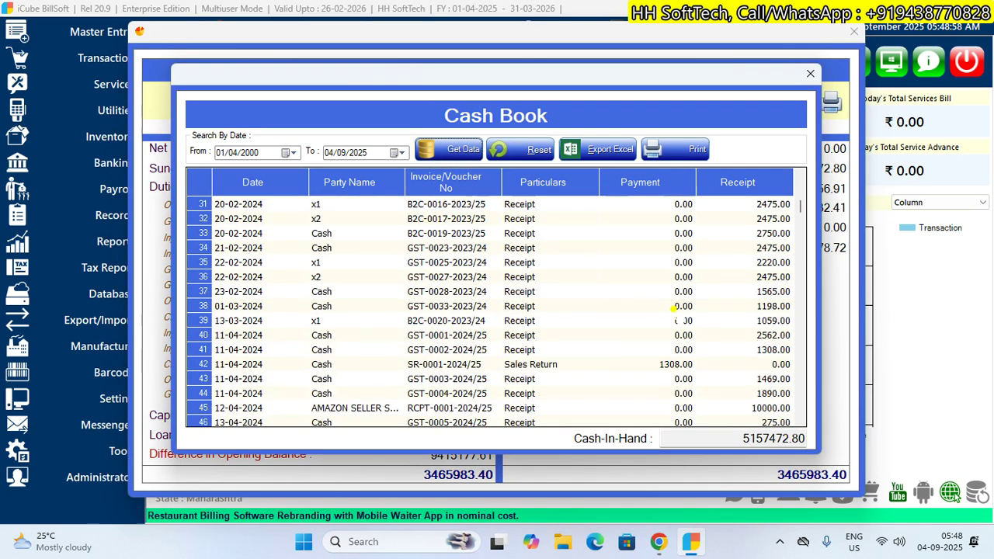
pyautogui.moveTo(801, 205); pyautogui.dragTo(800, 408)
pyautogui.click(675, 149)
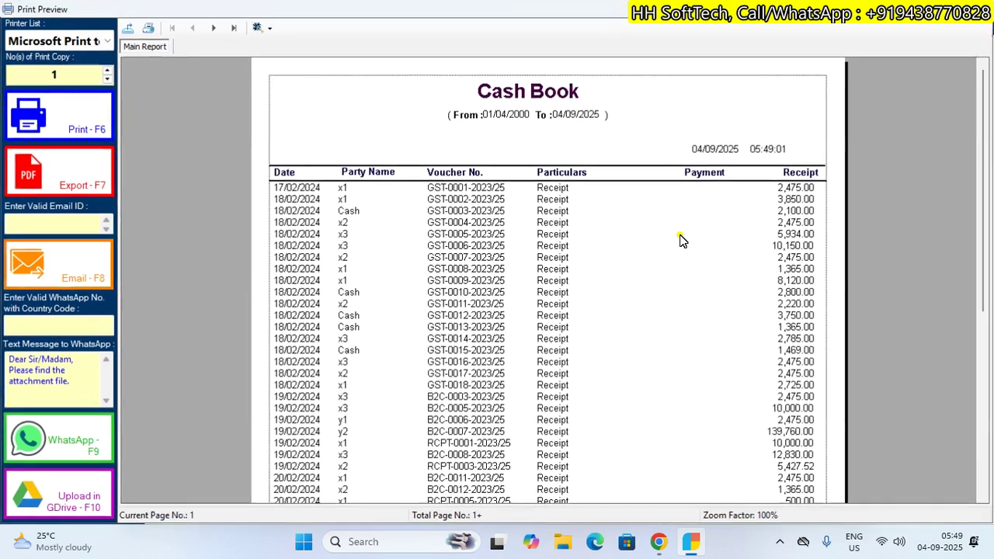
pyautogui.scroll(-5, 696, 262)
pyautogui.scroll(5, 696, 262)
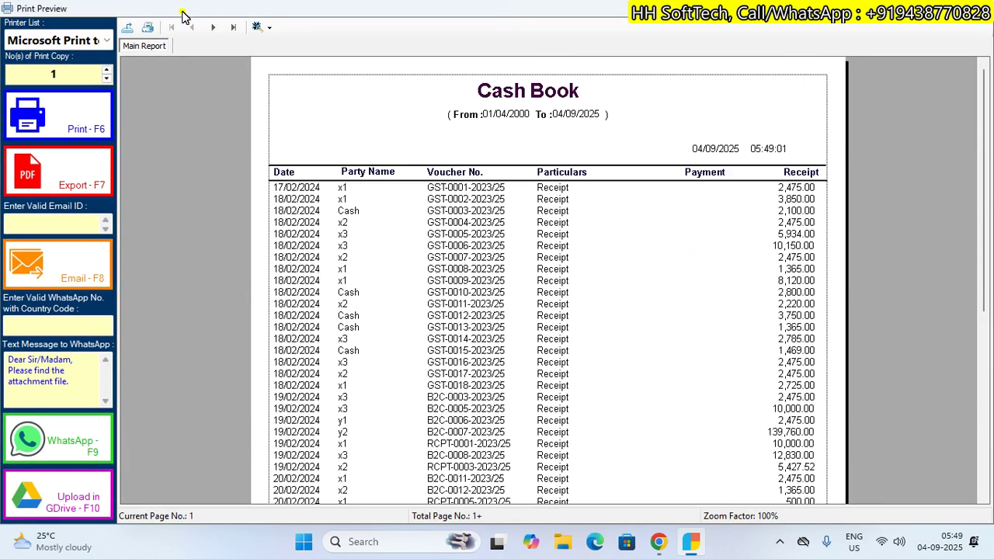
pyautogui.click(212, 27)
pyautogui.click(212, 27)
pyautogui.click(233, 27)
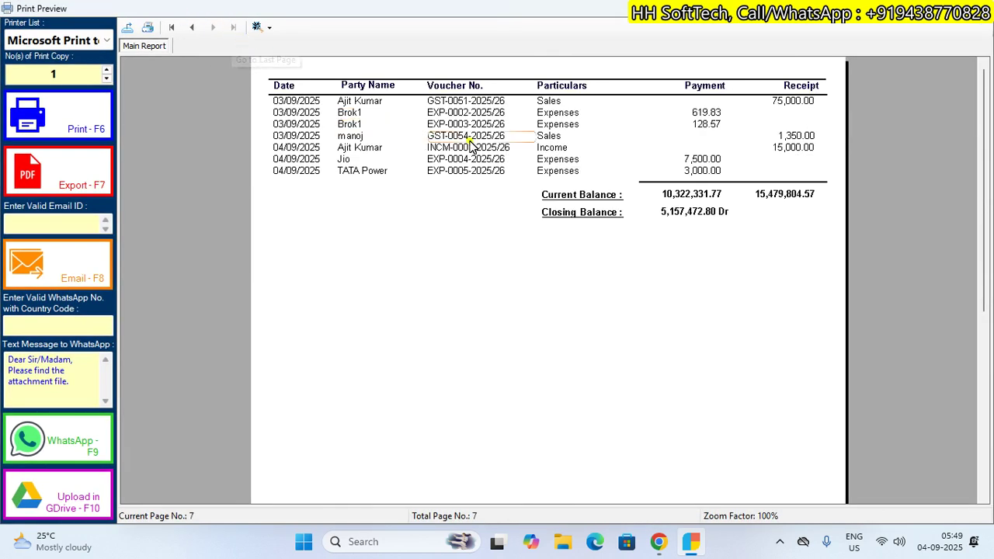
pyautogui.press('Escape')
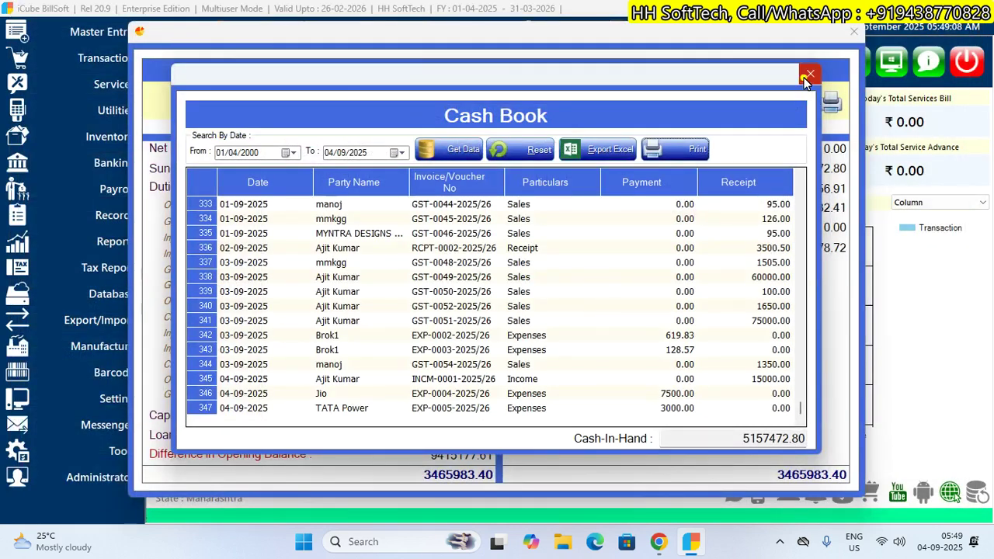
pyautogui.click(808, 75)
# - Load the Bank Balance Book from 01/04/2000, preview its 127056.91 total, and close it
pyautogui.click(617, 191)
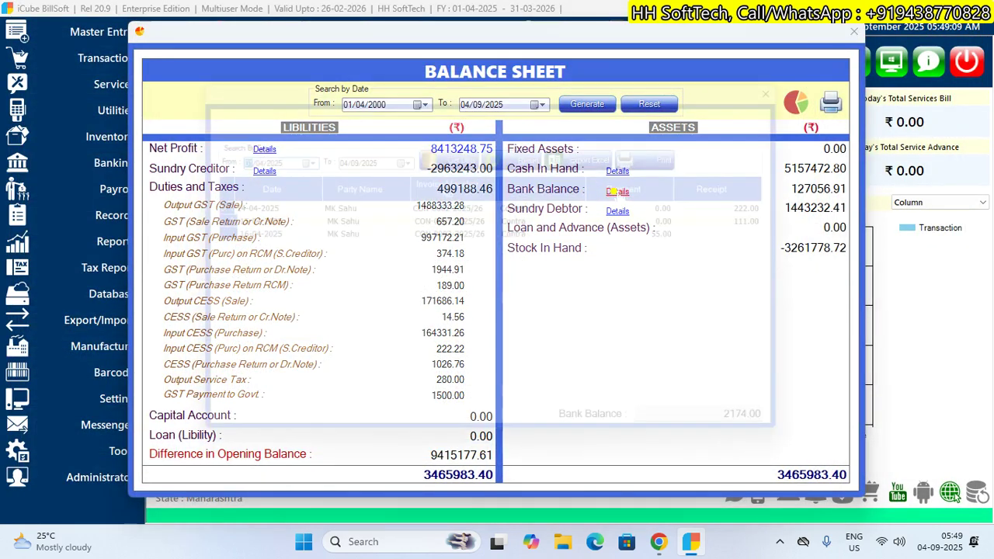
pyautogui.write('2000')
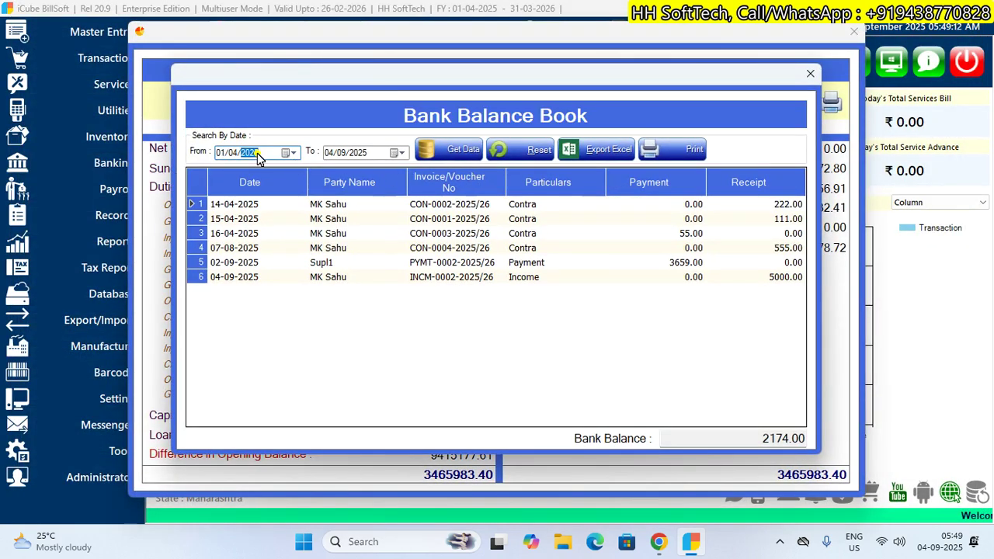
pyautogui.click(451, 150)
pyautogui.scroll(-2, 549, 242)
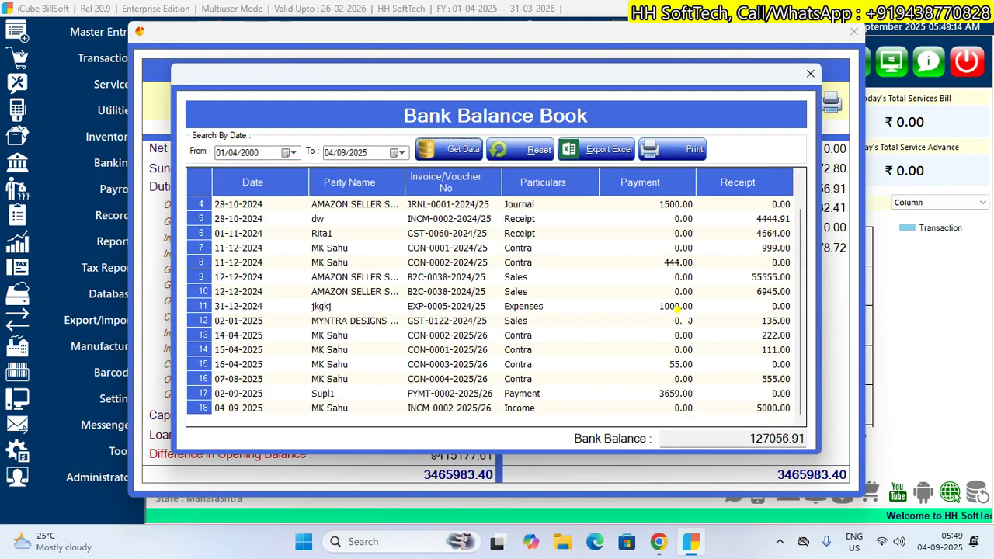
pyautogui.click(672, 149)
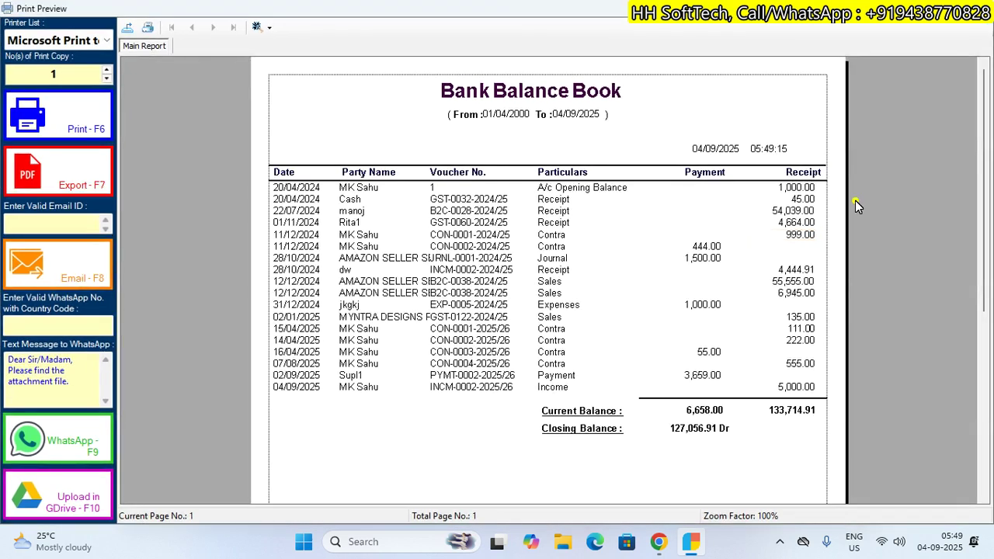
pyautogui.press('Escape')
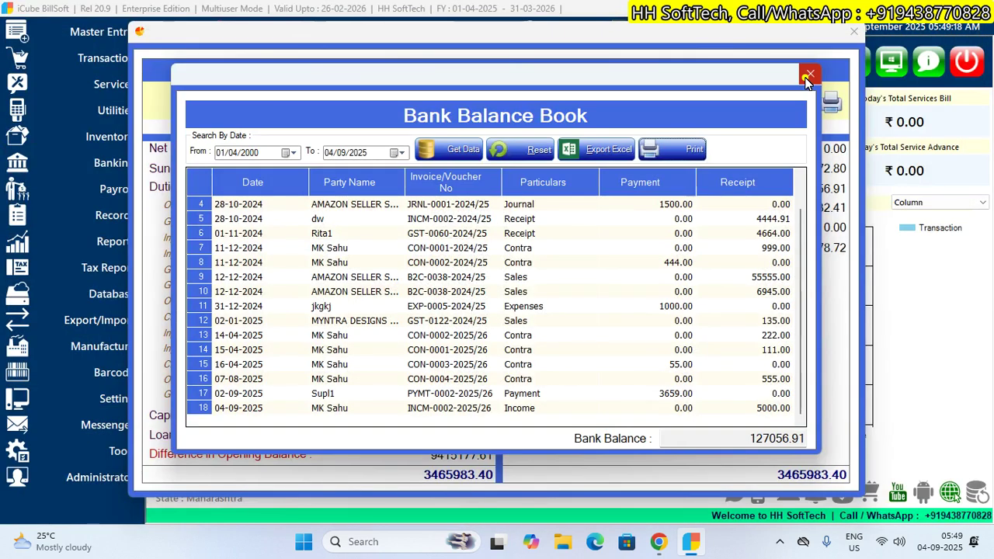
pyautogui.click(810, 79)
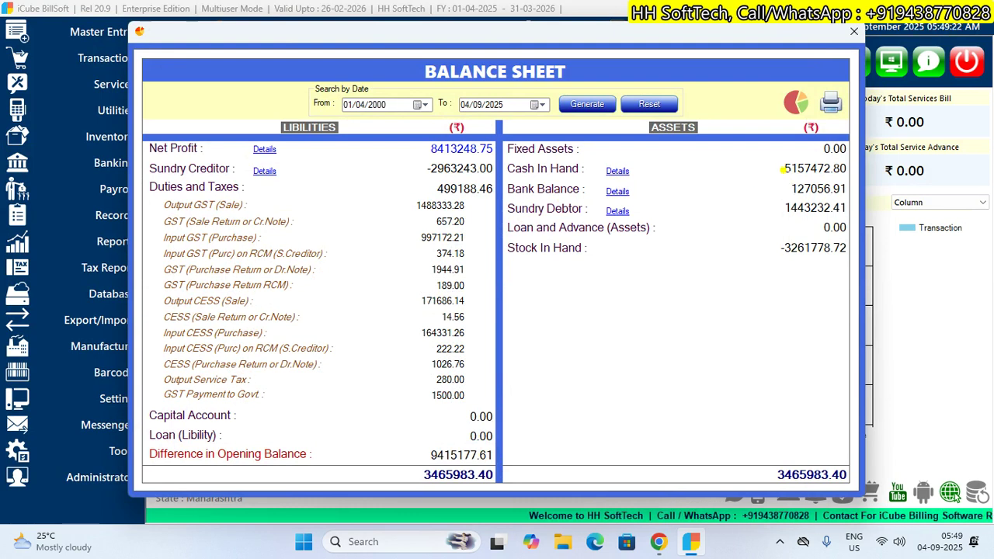
# - Recheck the Balance Sheet's Cash In Hand and Bank Balance 127056.91, then close it
pyautogui.moveTo(800, 169); pyautogui.dragTo(851, 169)
pyautogui.moveTo(786, 189); pyautogui.dragTo(854, 188)
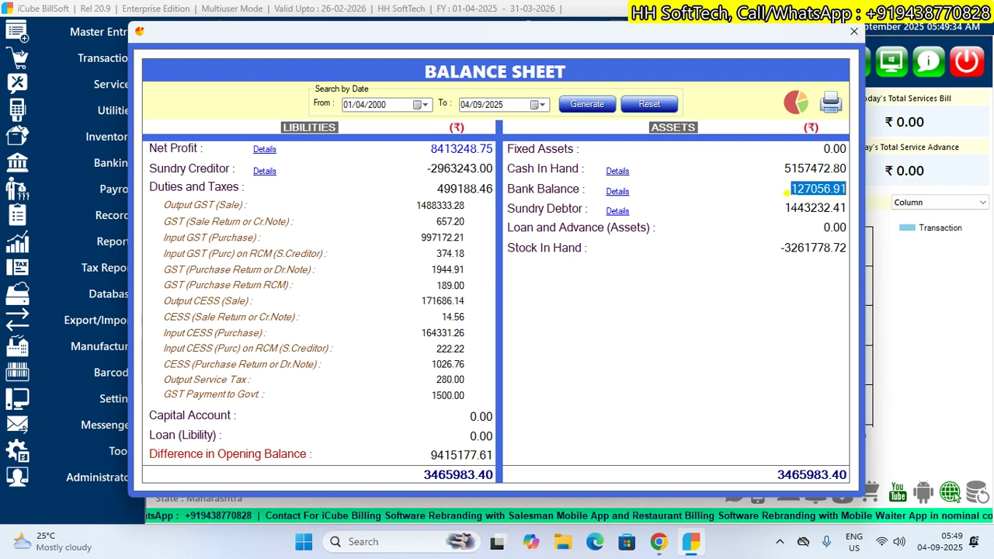
pyautogui.click(786, 194)
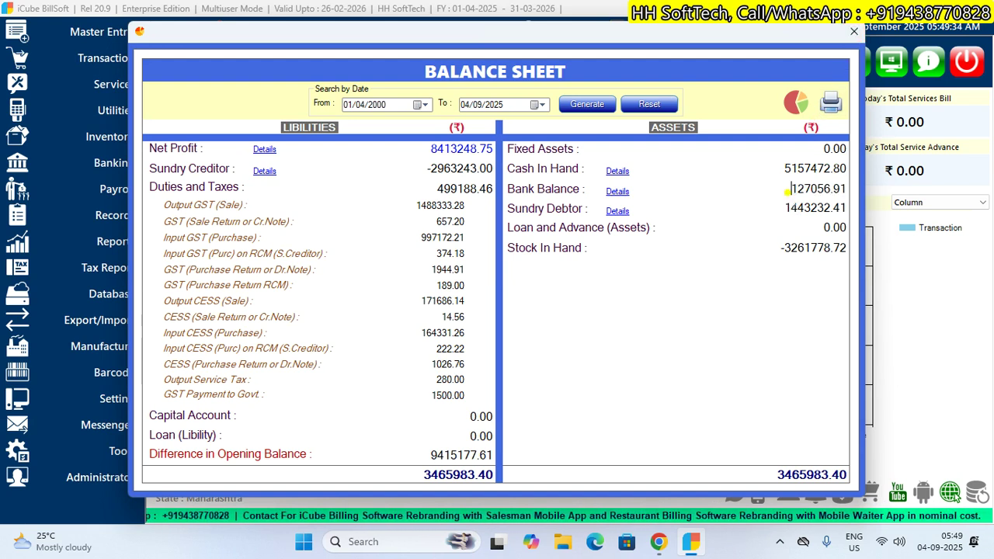
pyautogui.click(853, 31)
# - Start a Cash-In-Hand to Bank Account contra voucher and pick the receiving bank account
pyautogui.click(107, 60)
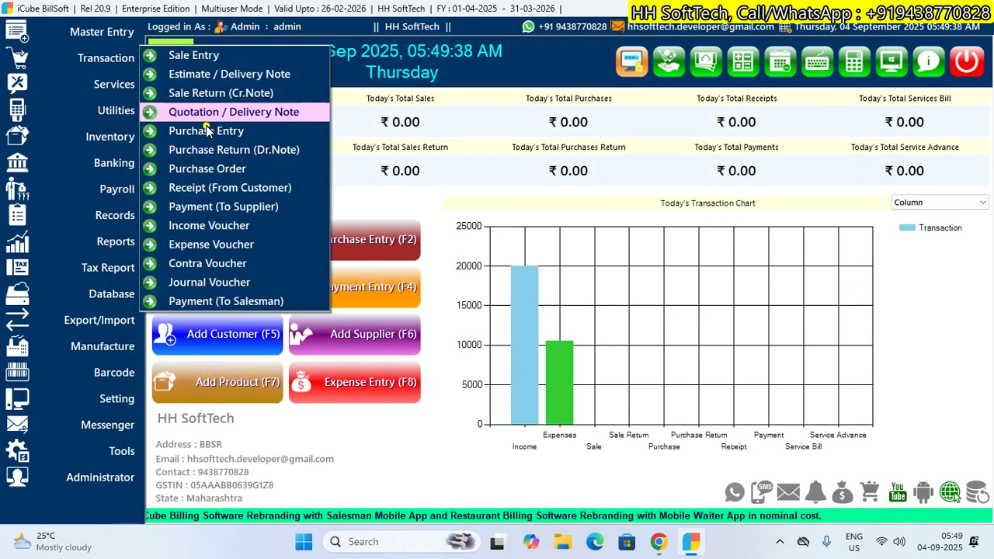
pyautogui.click(224, 264)
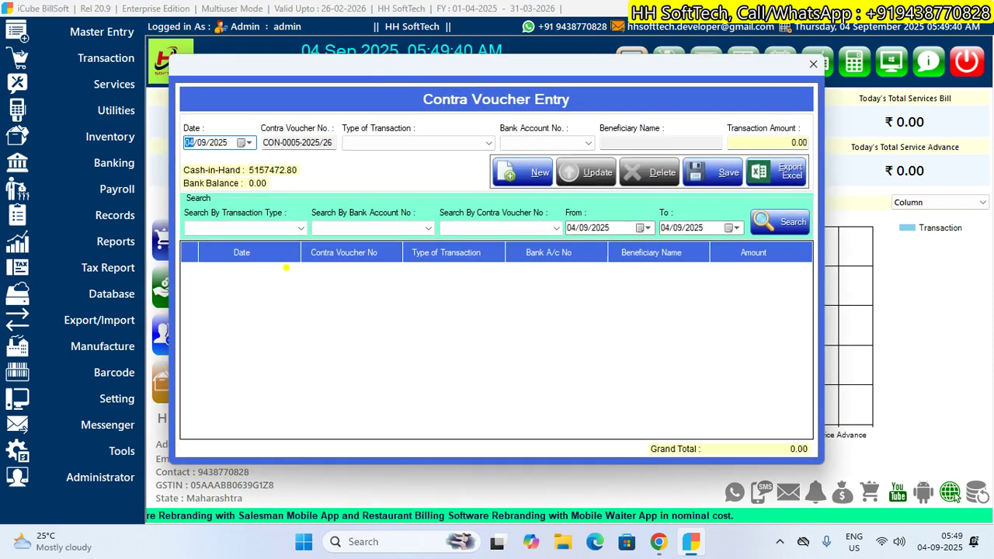
pyautogui.click(422, 144)
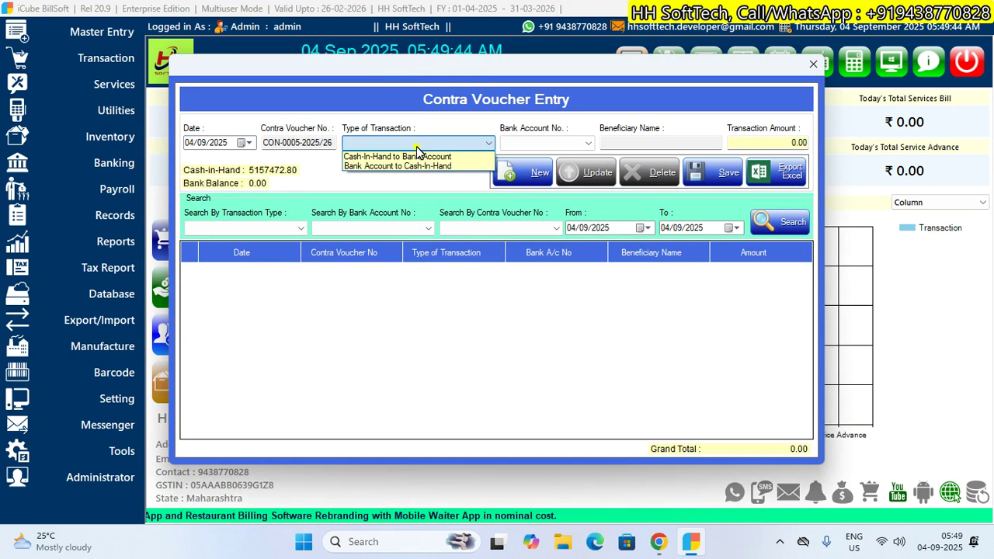
pyautogui.click(471, 157)
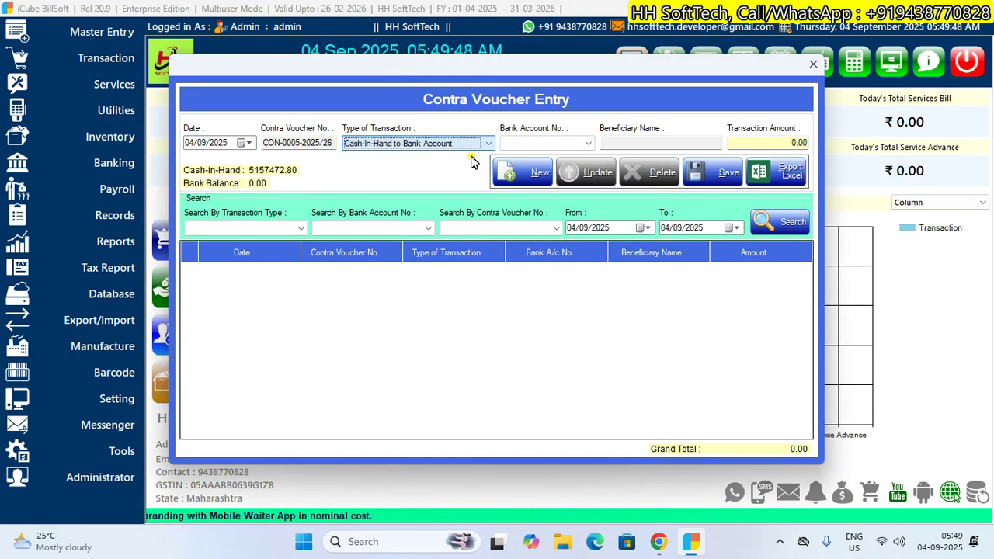
pyautogui.click(526, 147)
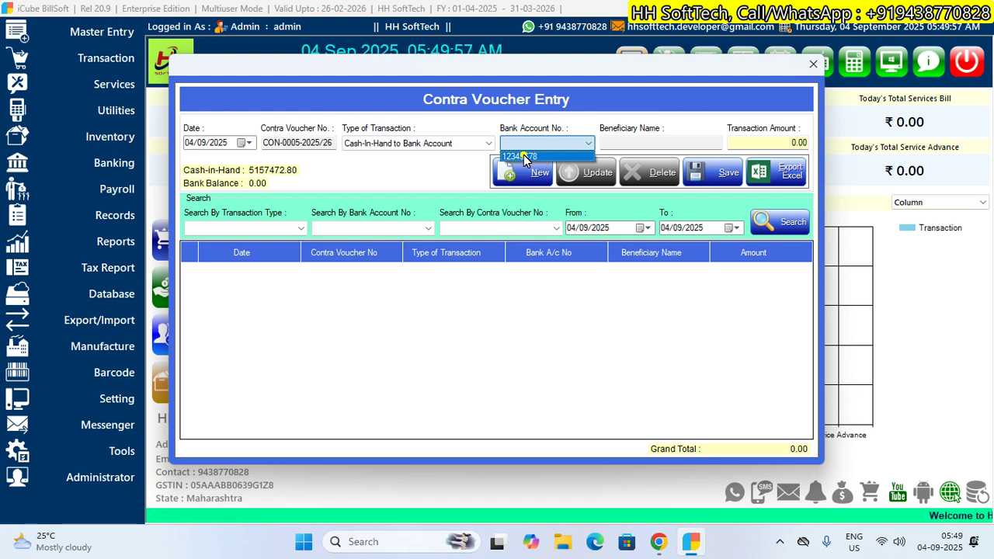
pyautogui.click(531, 157)
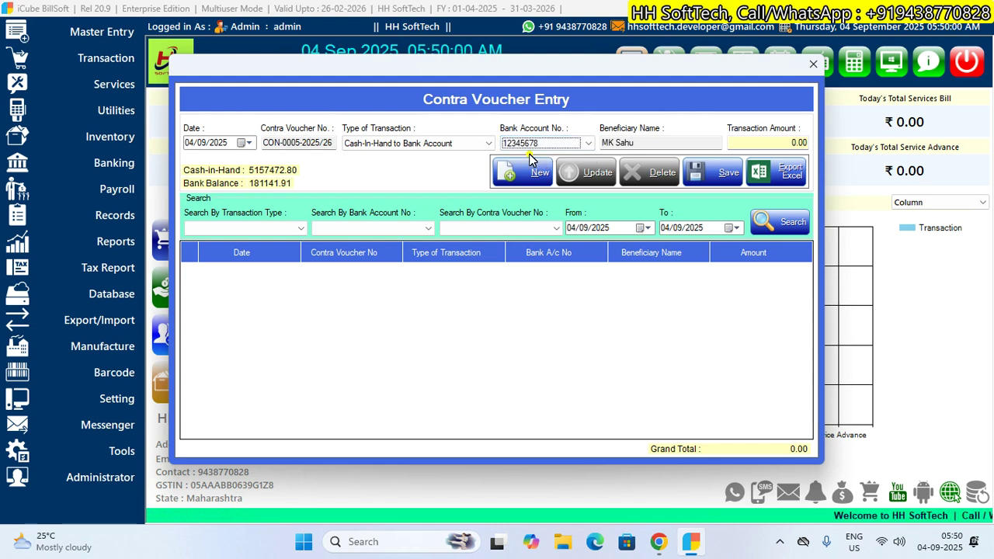
# - Enter the 100000 amount and save contra voucher CON-0005-2025/26
pyautogui.press('Tab')
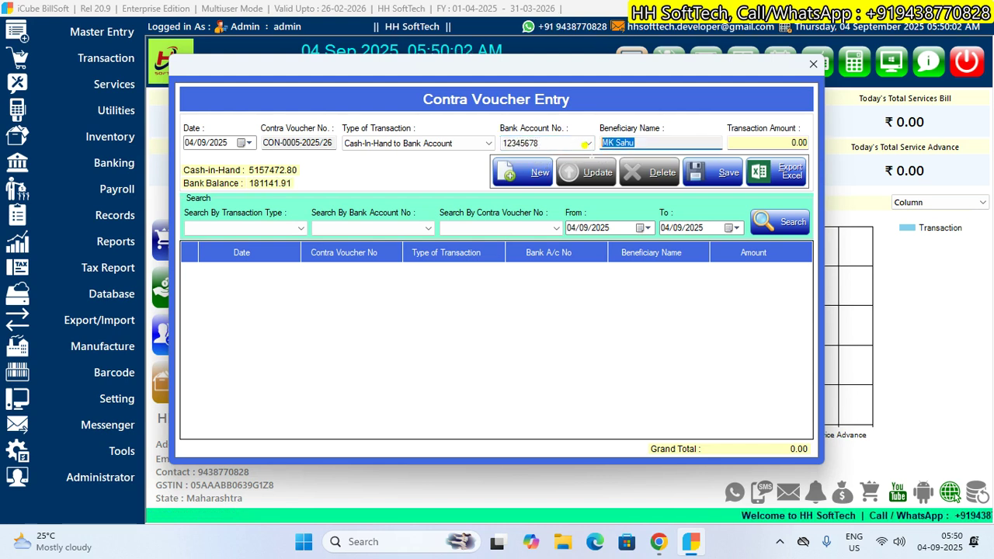
pyautogui.press('Tab')
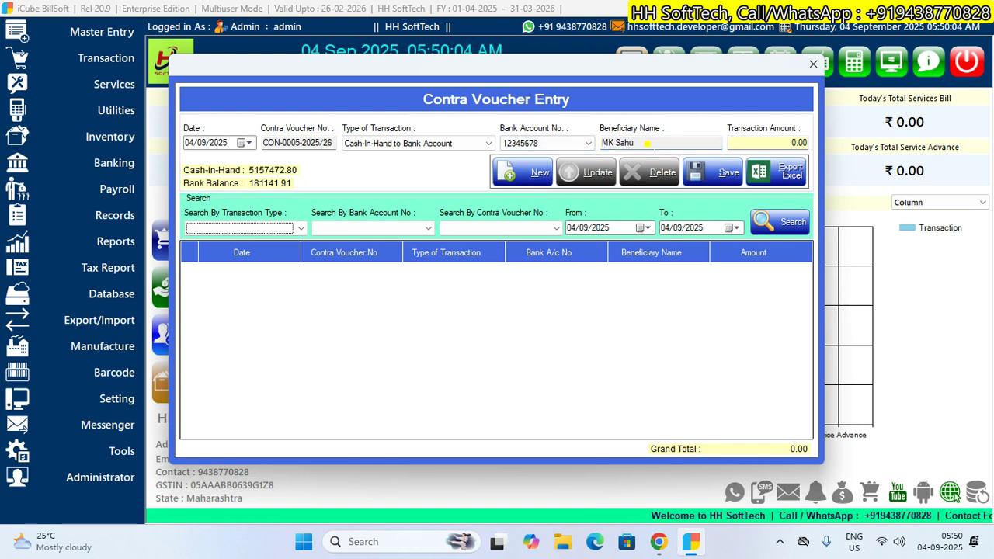
pyautogui.press('Tab')
pyautogui.click(762, 142)
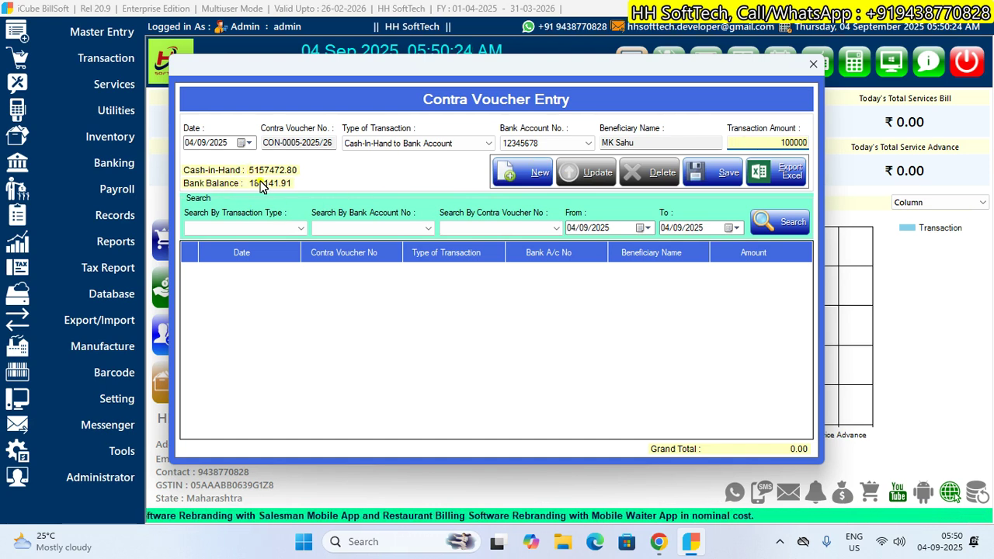
pyautogui.click(709, 174)
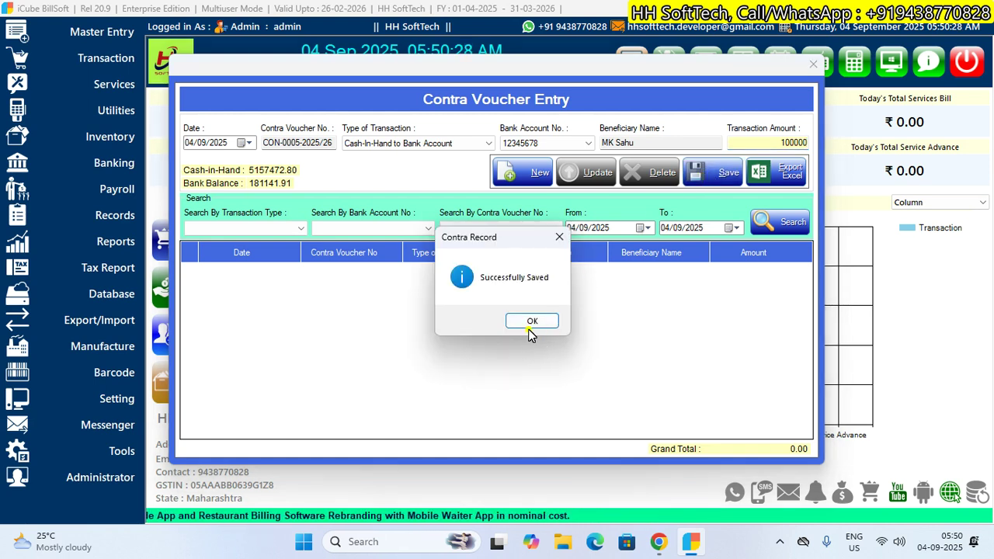
pyautogui.click(533, 321)
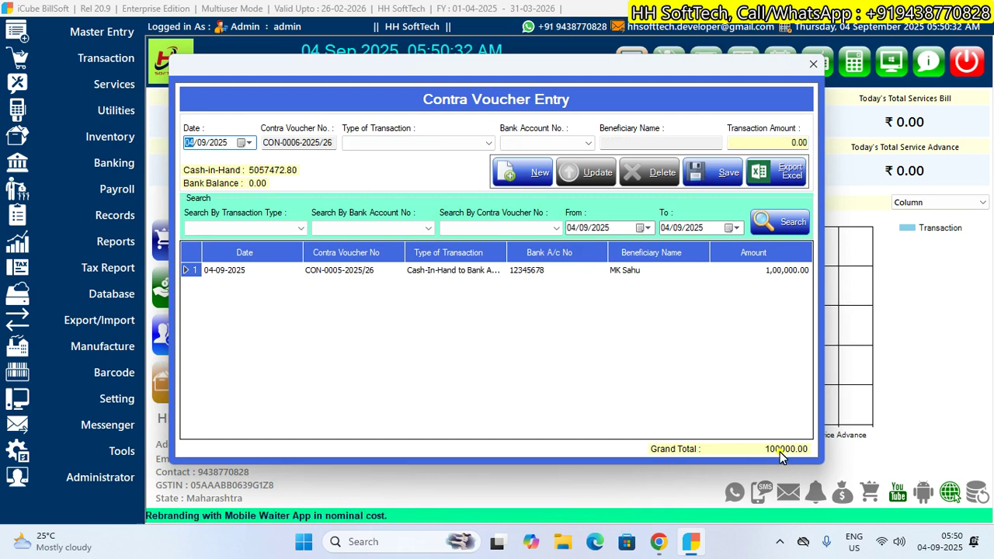
pyautogui.click(808, 62)
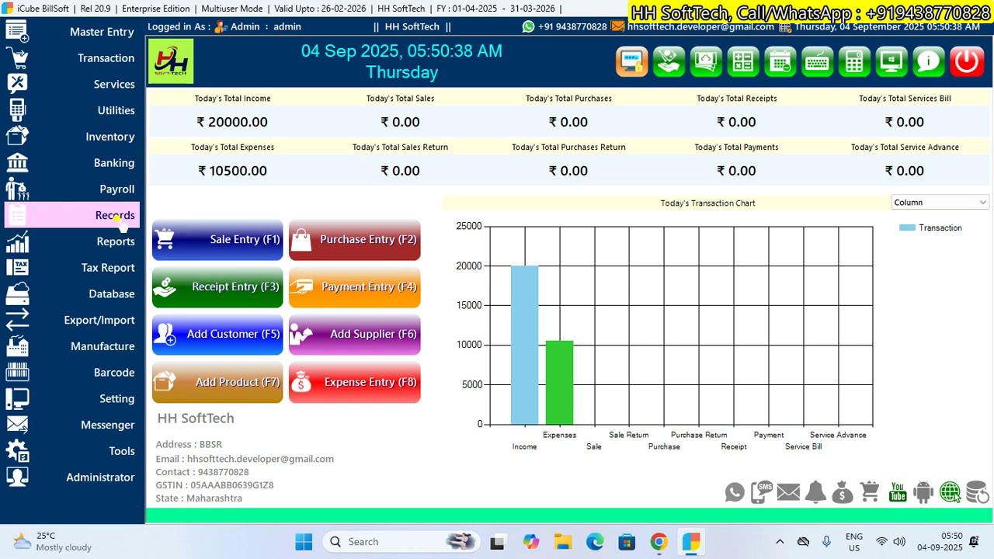
# - Regenerate the Balance Sheet from year 2000 and confirm Bank Balance 227056.91 and Cash In Hand 5057472.80
pyautogui.click(118, 242)
pyautogui.moveTo(241, 210)
pyautogui.click(375, 231)
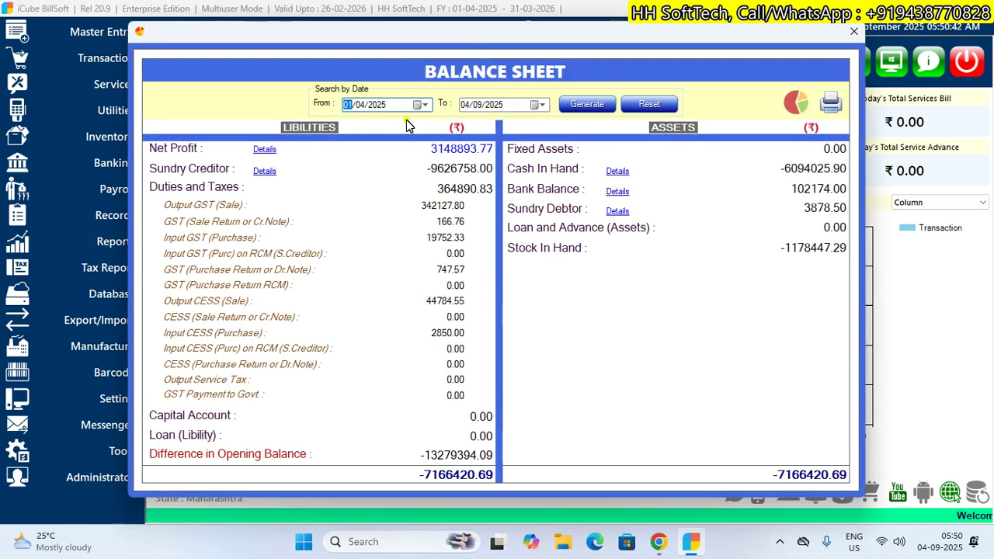
pyautogui.write('2000')
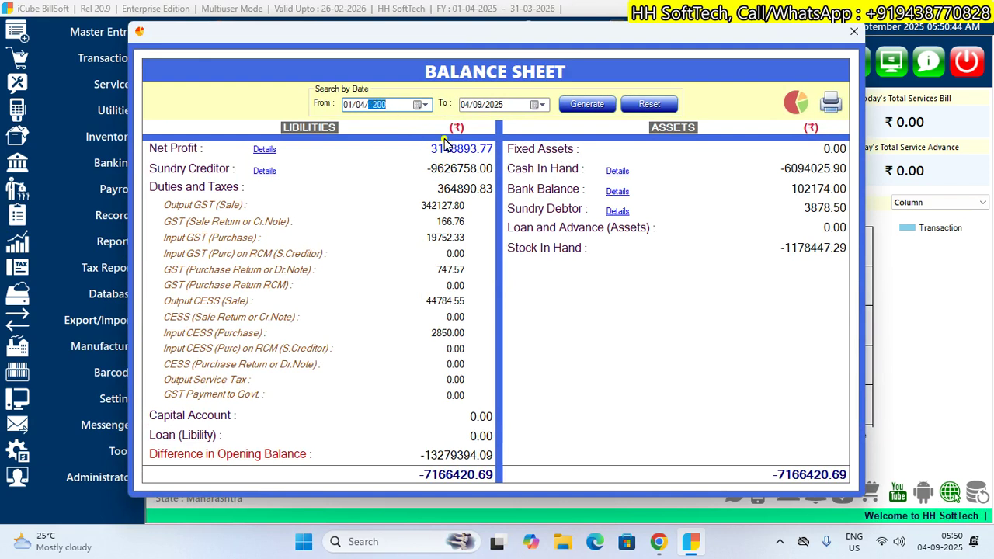
pyautogui.click(584, 105)
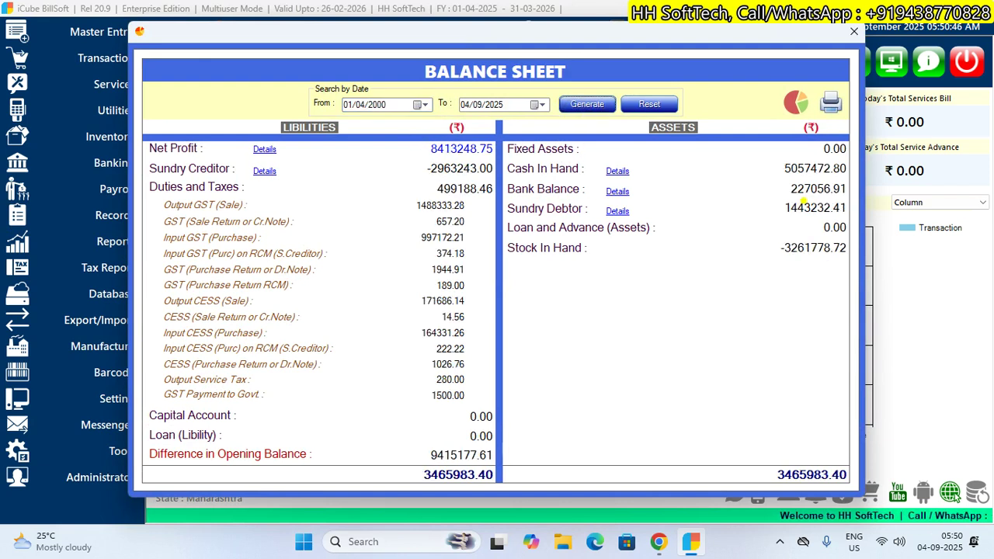
pyautogui.moveTo(788, 188); pyautogui.dragTo(854, 189)
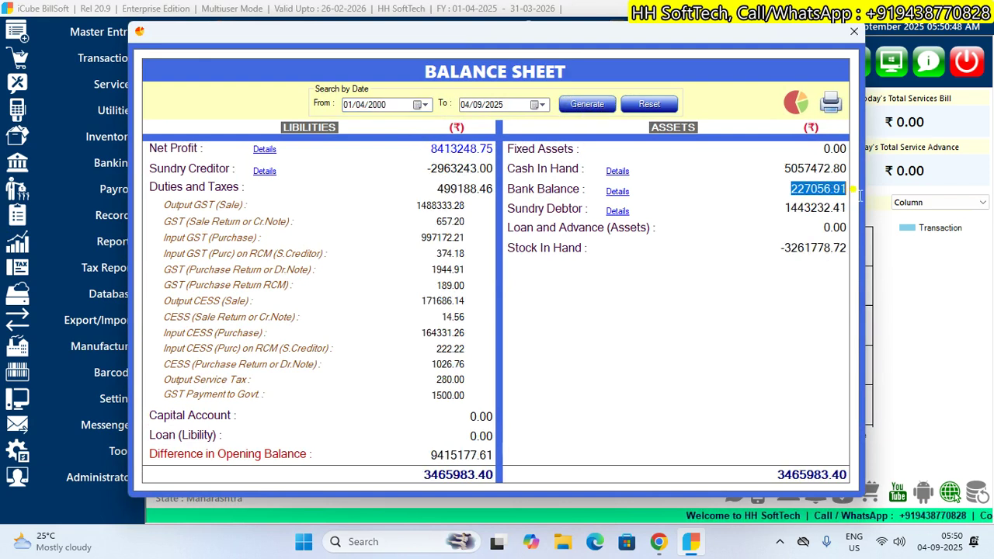
pyautogui.click(791, 188)
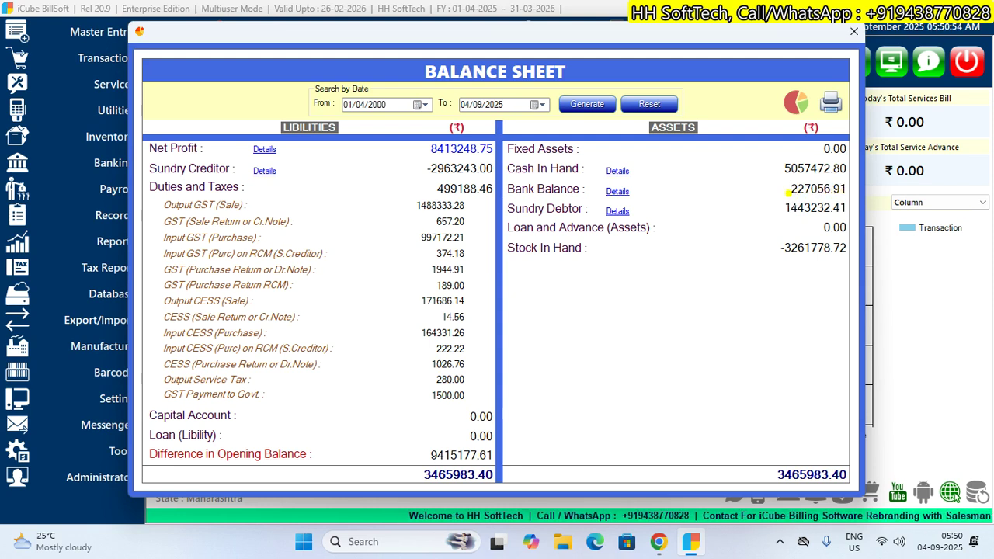
pyautogui.moveTo(808, 189); pyautogui.dragTo(848, 189)
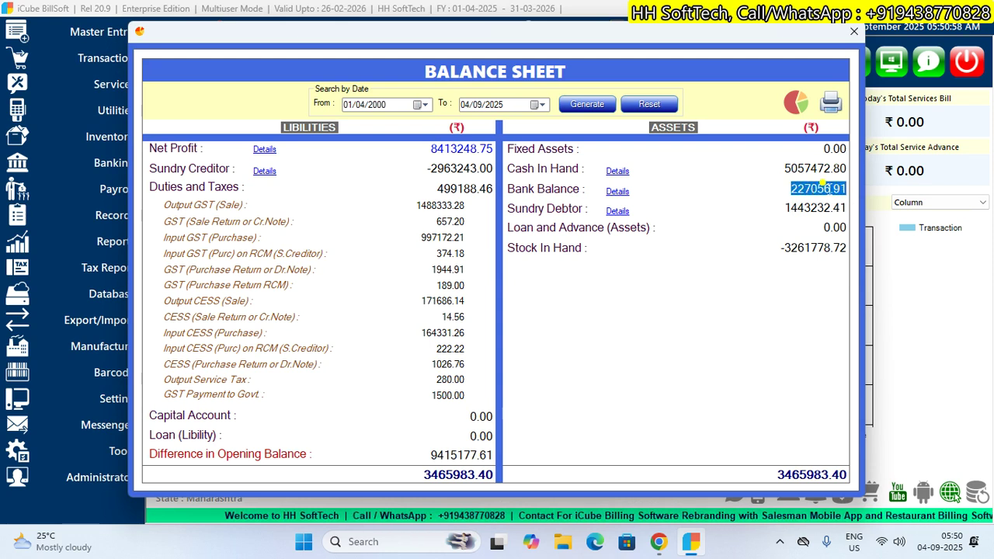
pyautogui.moveTo(785, 169); pyautogui.dragTo(847, 169)
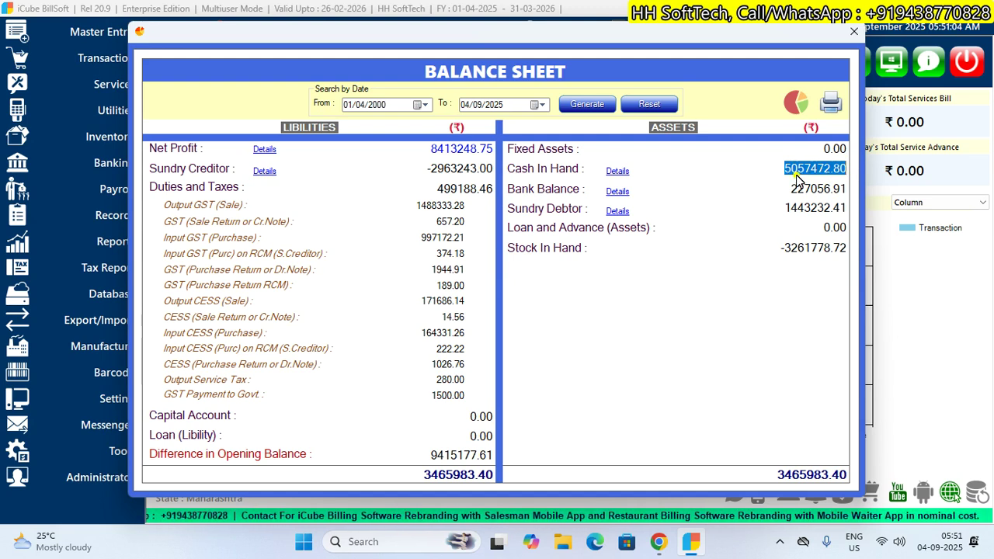
pyautogui.click(854, 34)
# - Open the General Daybook report for 04/09/2025
pyautogui.click(116, 243)
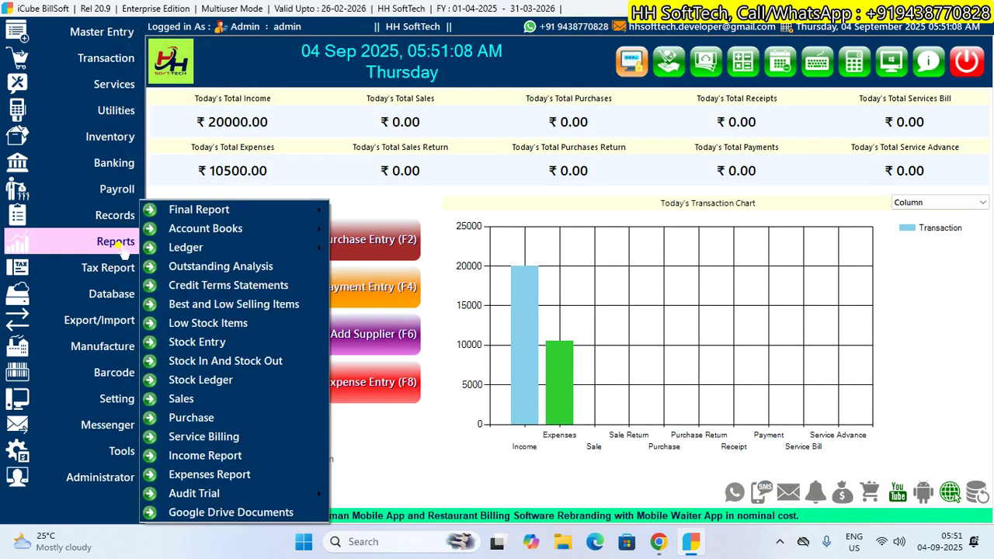
pyautogui.moveTo(229, 248)
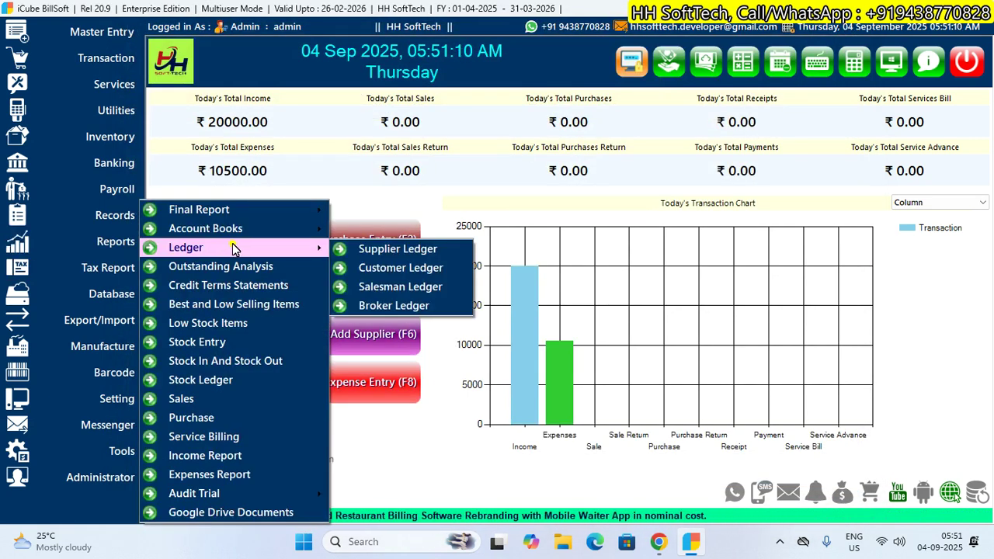
pyautogui.moveTo(268, 231)
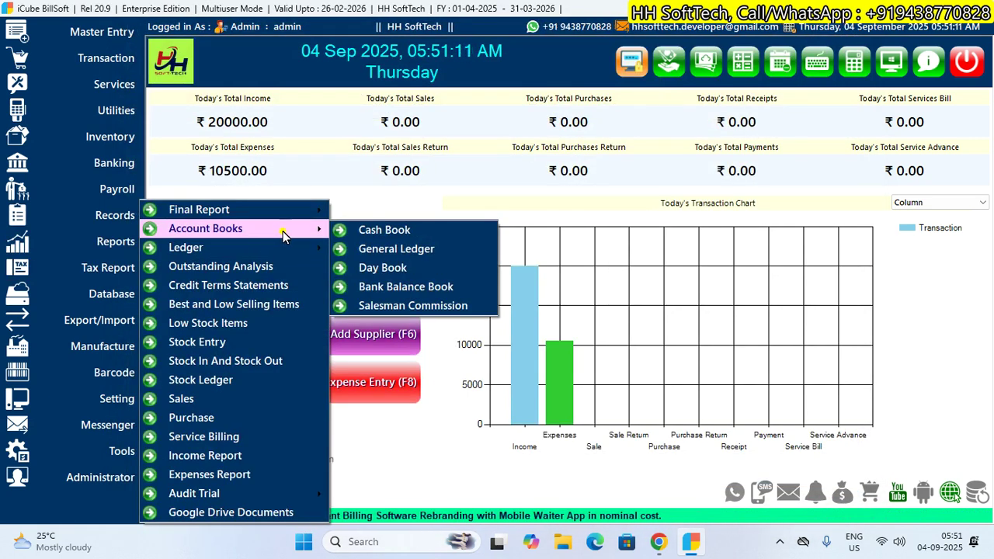
pyautogui.click(382, 268)
pyautogui.click(459, 303)
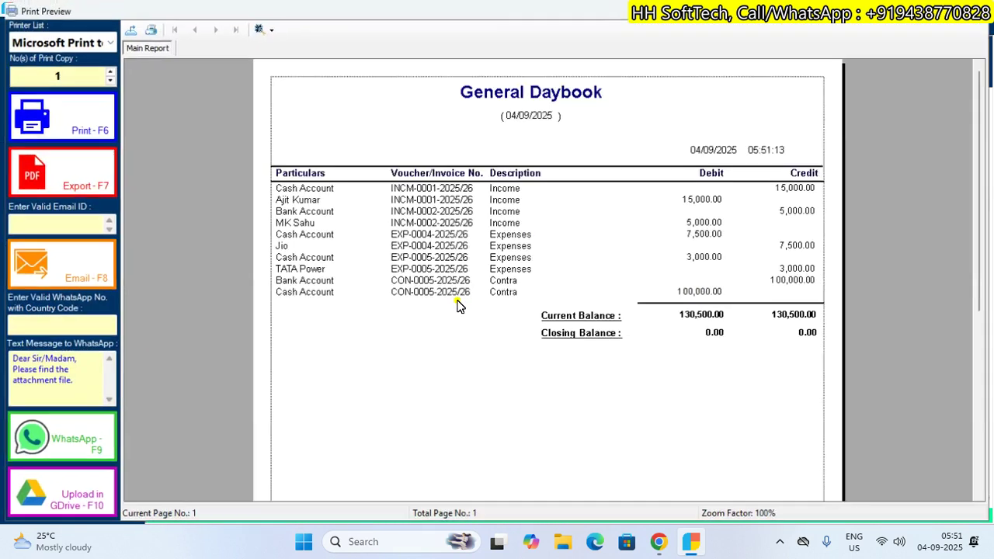
# - Check the Contra rows' Bank Account, description and 100,000.00 amounts, then close the report
pyautogui.click(284, 283)
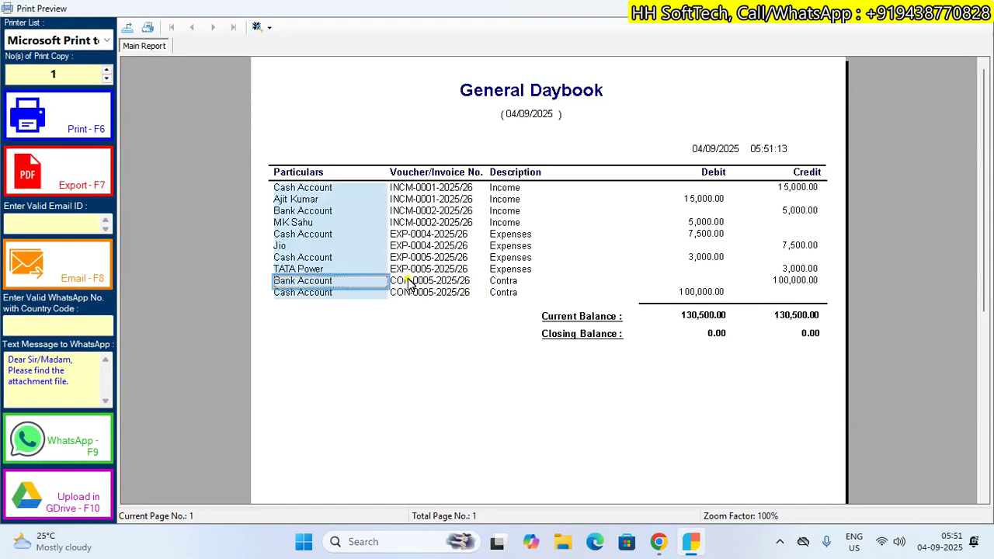
pyautogui.click(550, 281)
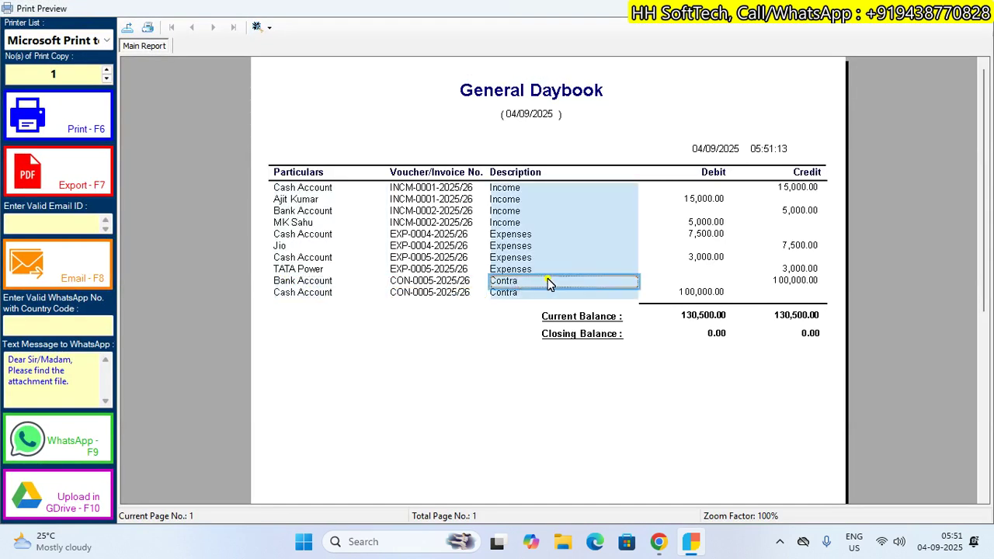
pyautogui.click(780, 283)
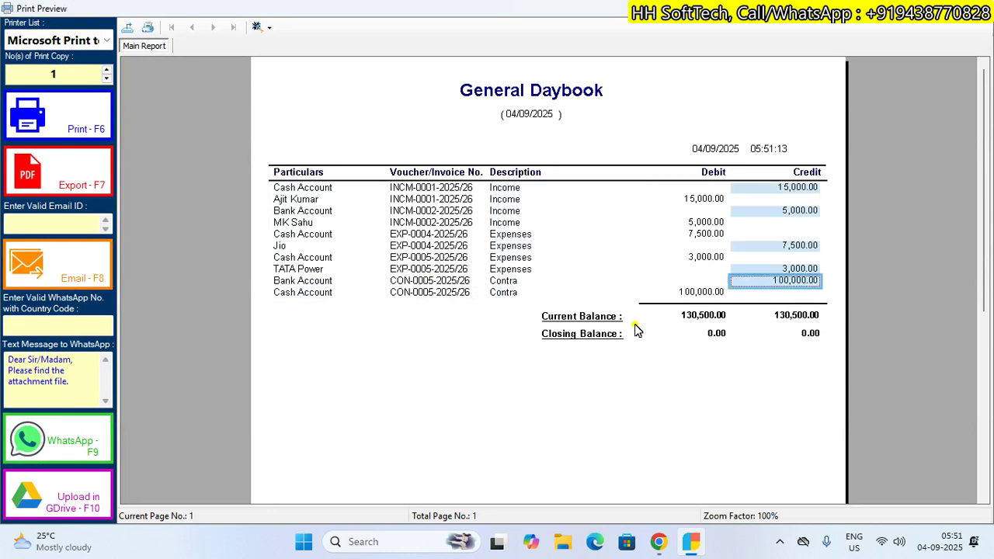
pyautogui.click(504, 293)
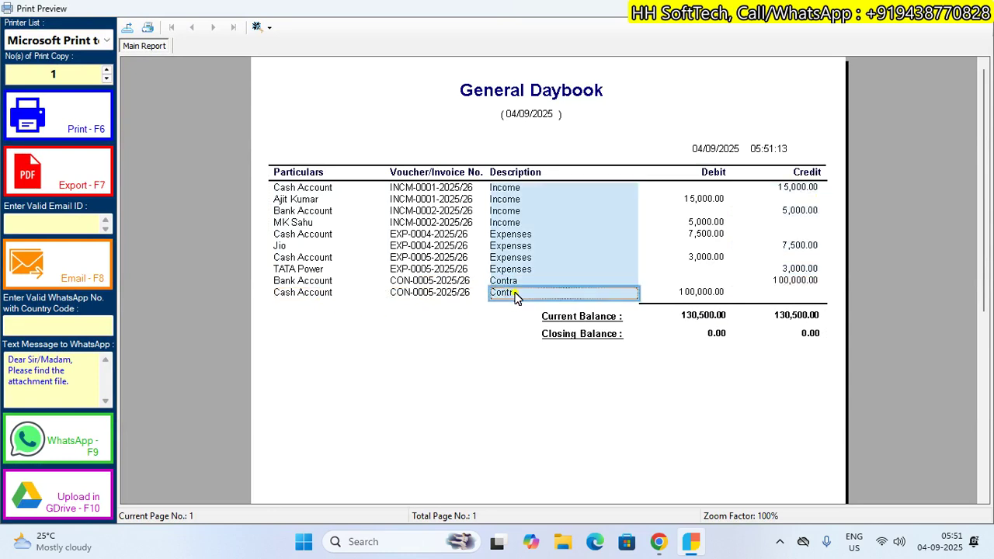
pyautogui.click(682, 293)
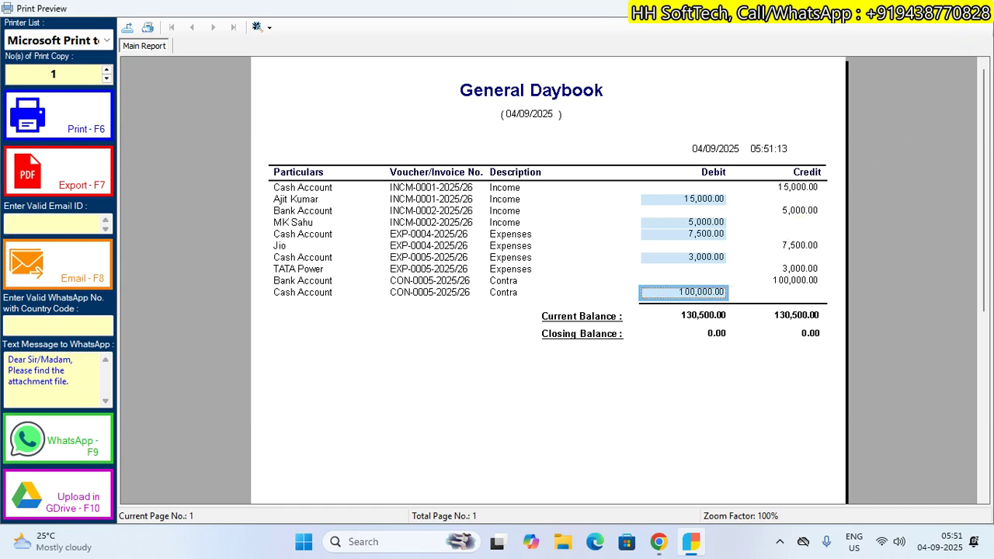
pyautogui.click(982, 7)
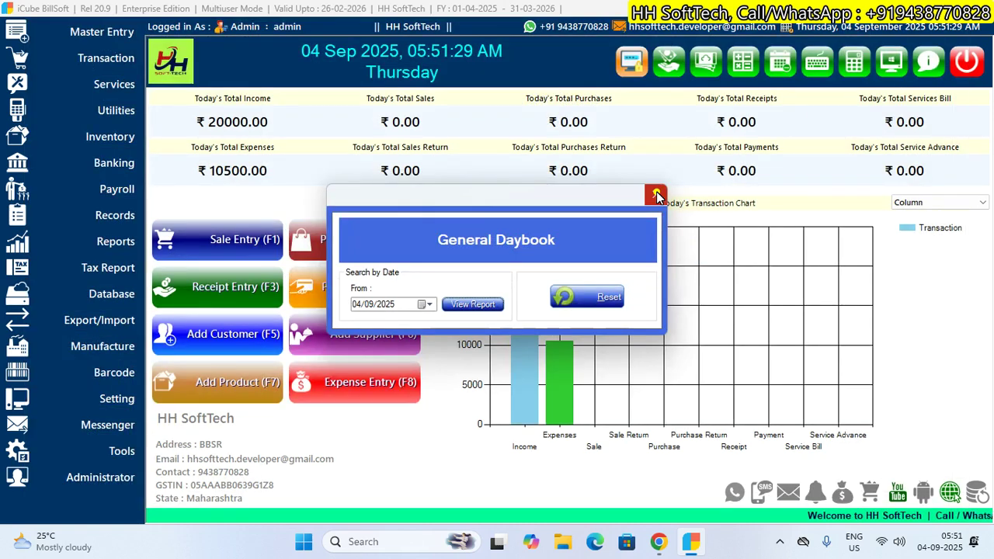
pyautogui.click(658, 194)
# - Record a 25,000 transfer from the bank account to Cash-In-Hand as contra voucher CON-0006-2025/26
pyautogui.click(115, 59)
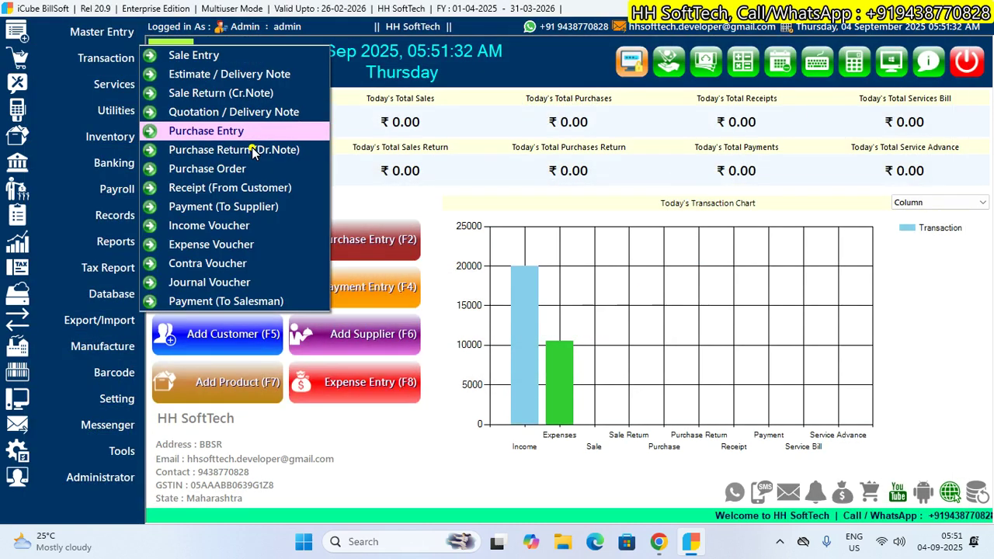
pyautogui.click(229, 265)
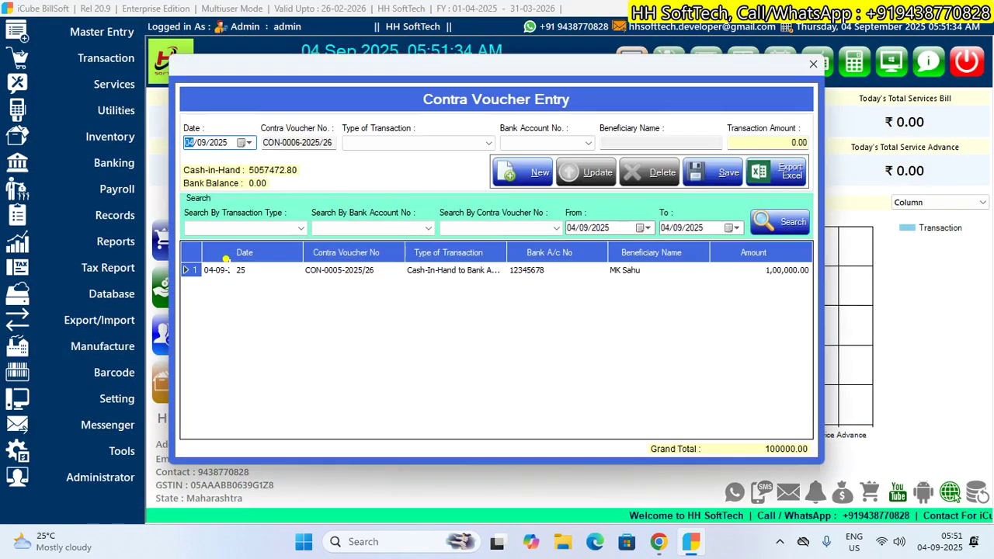
pyautogui.click(394, 145)
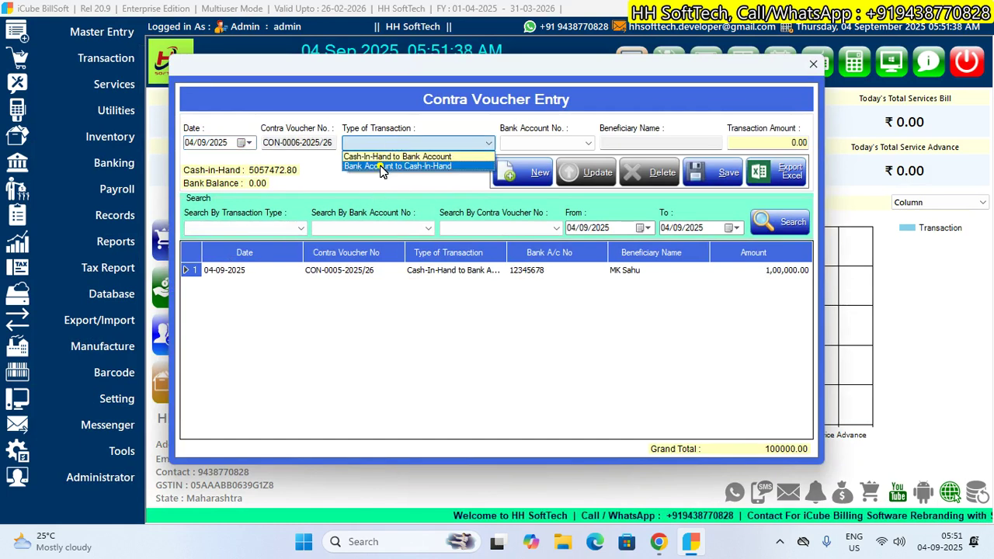
pyautogui.click(429, 166)
pyautogui.click(555, 143)
pyautogui.click(551, 158)
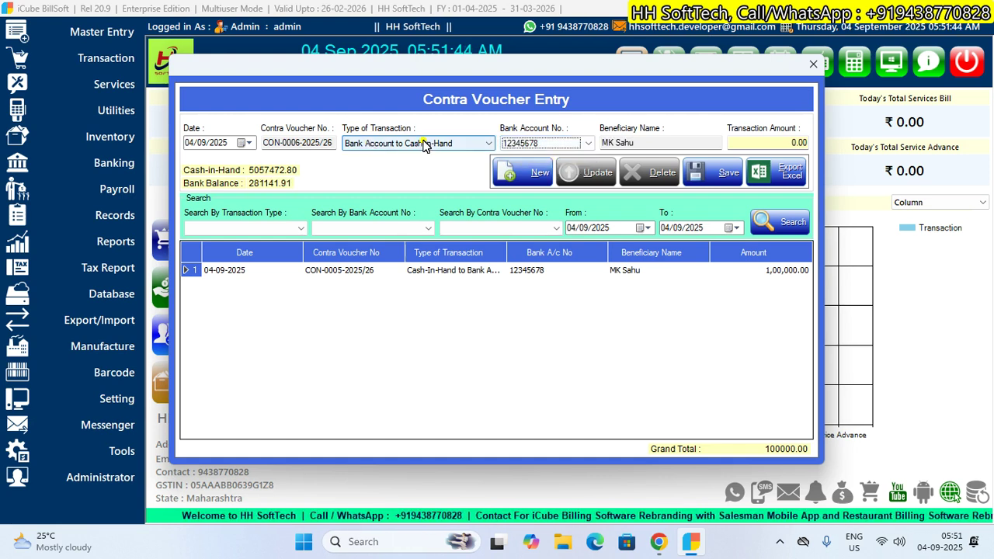
pyautogui.click(773, 144)
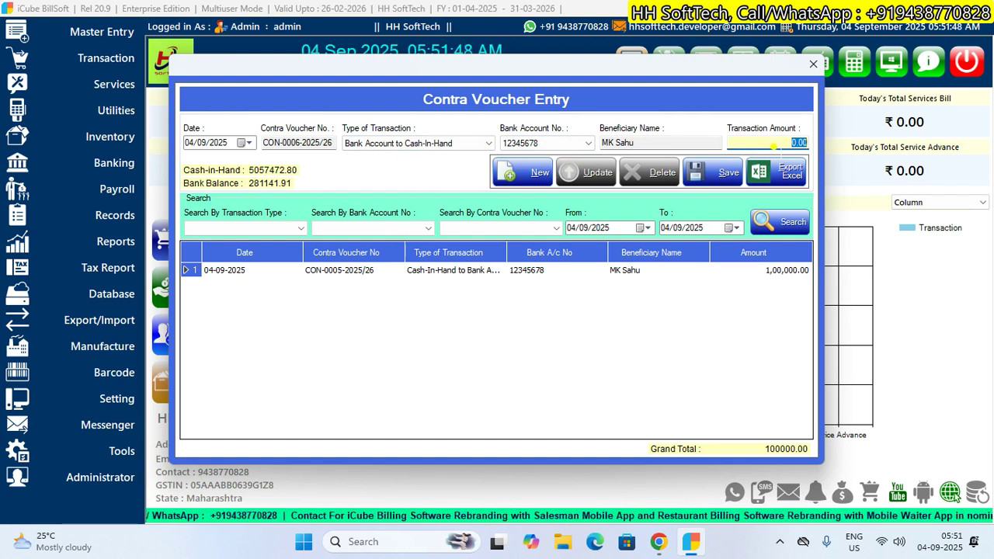
pyautogui.write('25000')
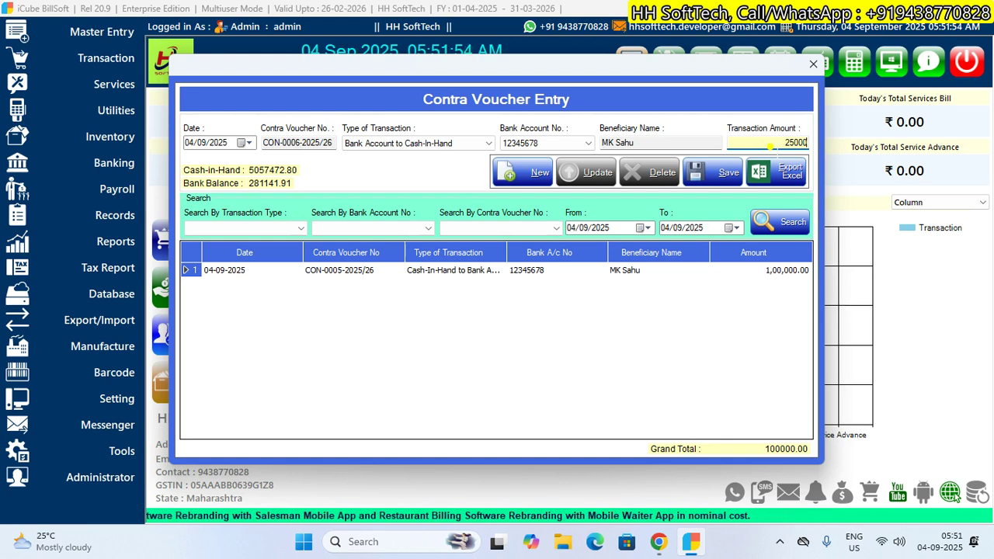
pyautogui.click(715, 174)
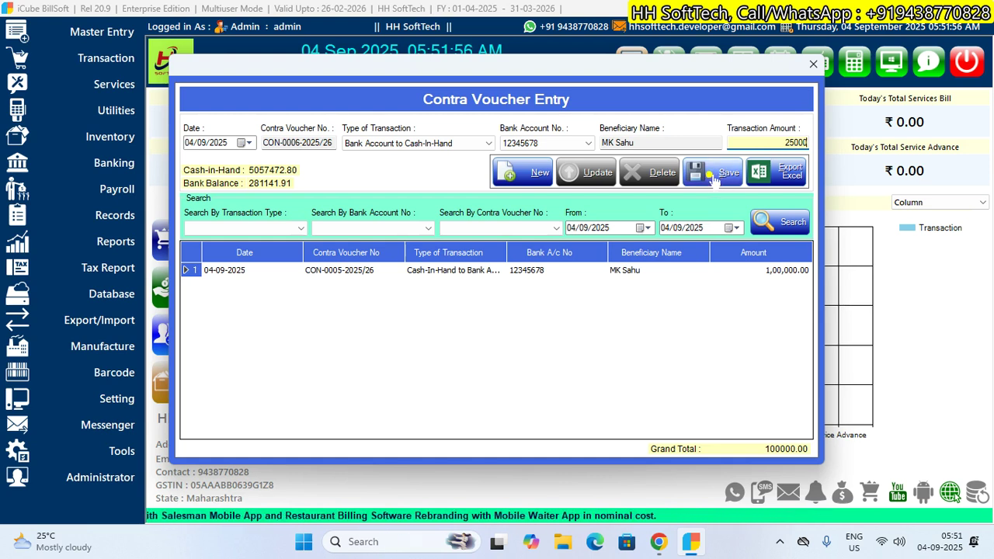
pyautogui.click(533, 321)
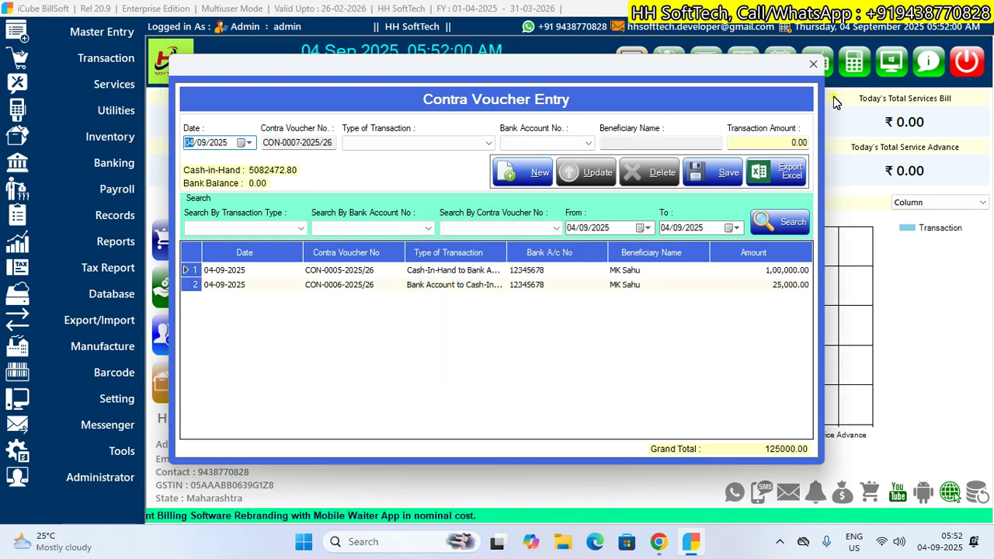
pyautogui.click(813, 66)
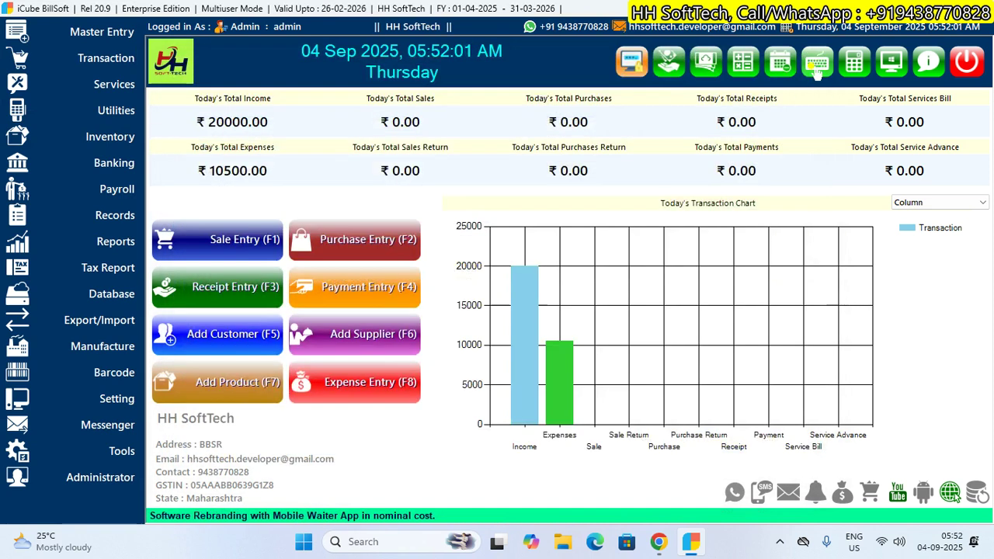
# - Open the General Daybook report for 04/09/2025
pyautogui.click(114, 240)
pyautogui.moveTo(201, 246)
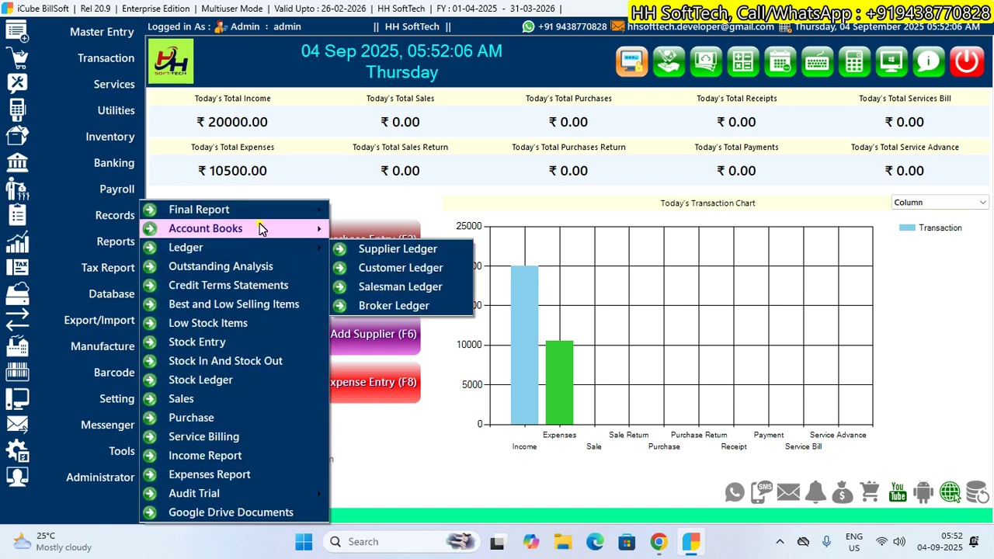
pyautogui.moveTo(260, 228)
pyautogui.click(388, 267)
pyautogui.click(475, 305)
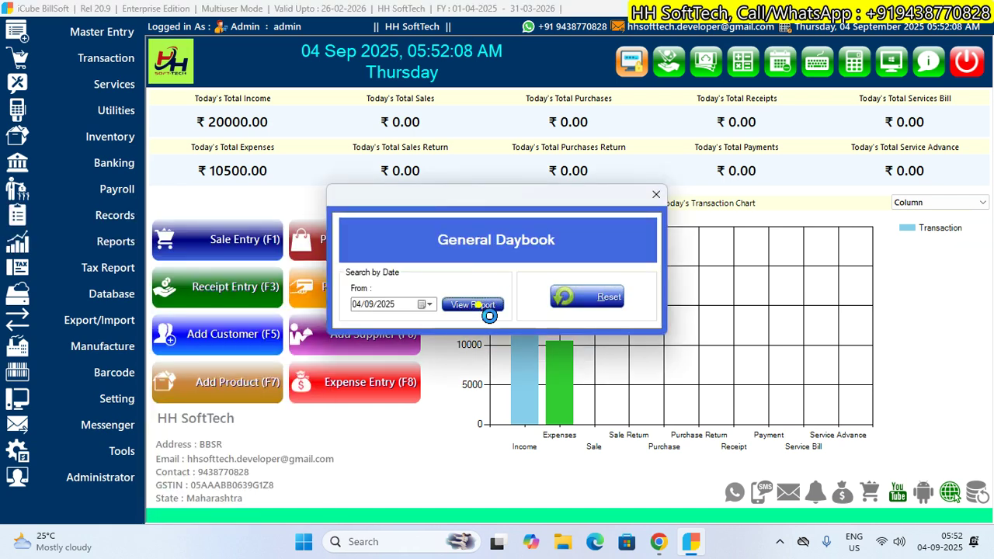
# - Check the CON-0006 Cash Account rows with 25,000.00 credit and debit, then close the daybook
pyautogui.click(507, 317)
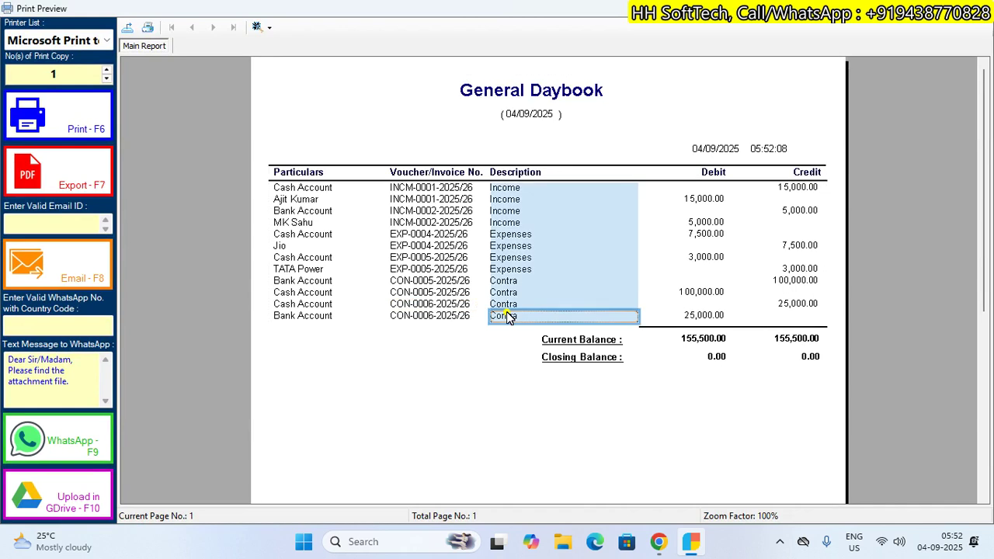
pyautogui.click(282, 305)
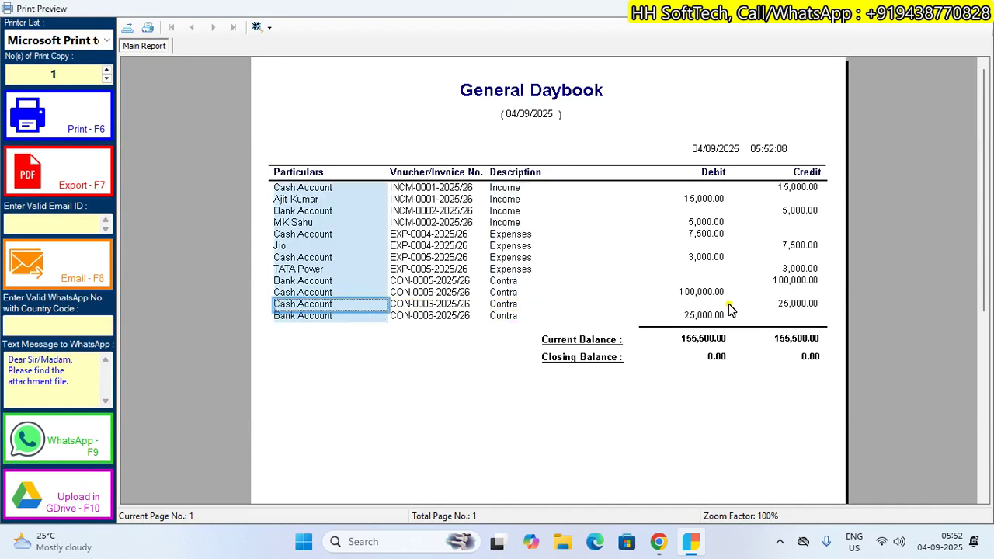
pyautogui.click(786, 307)
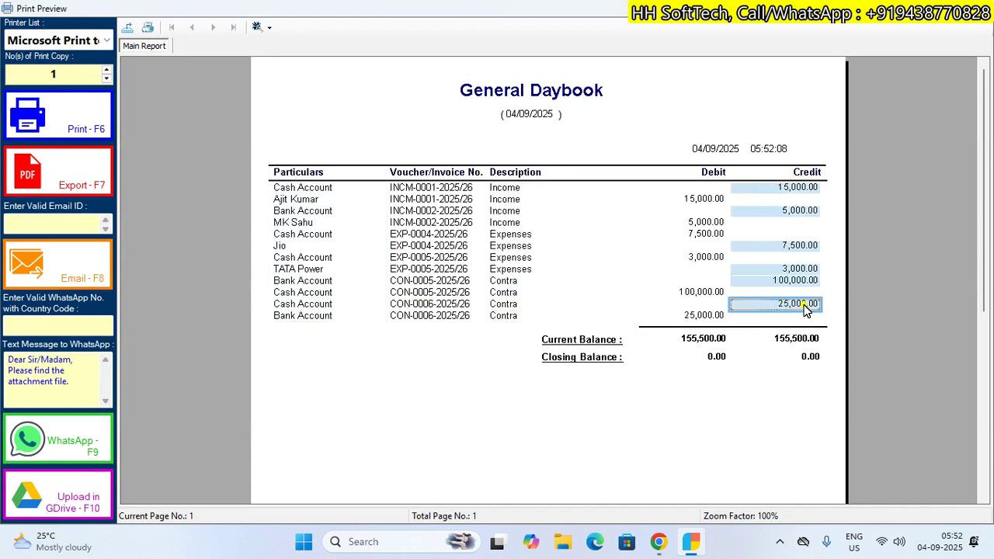
pyautogui.click(302, 317)
pyautogui.click(505, 316)
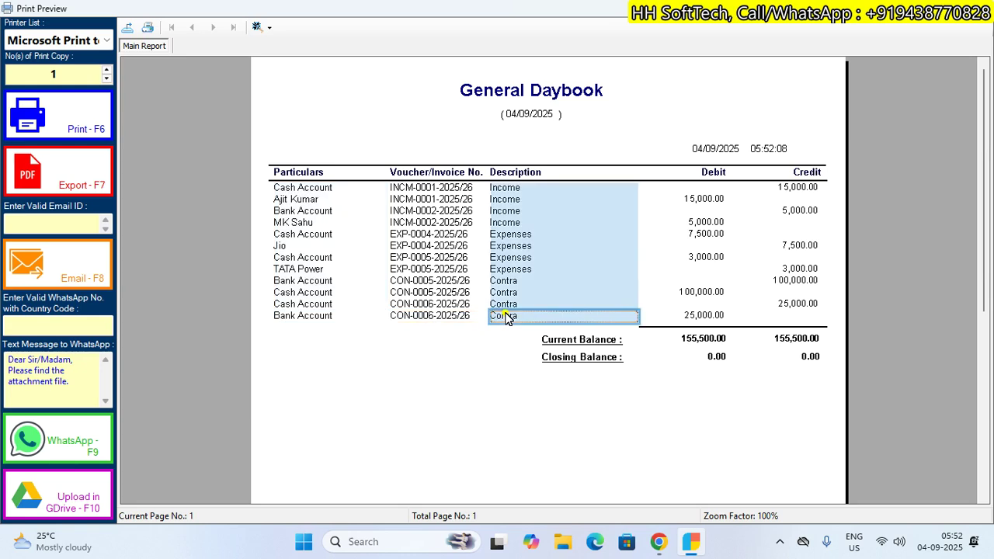
pyautogui.click(690, 317)
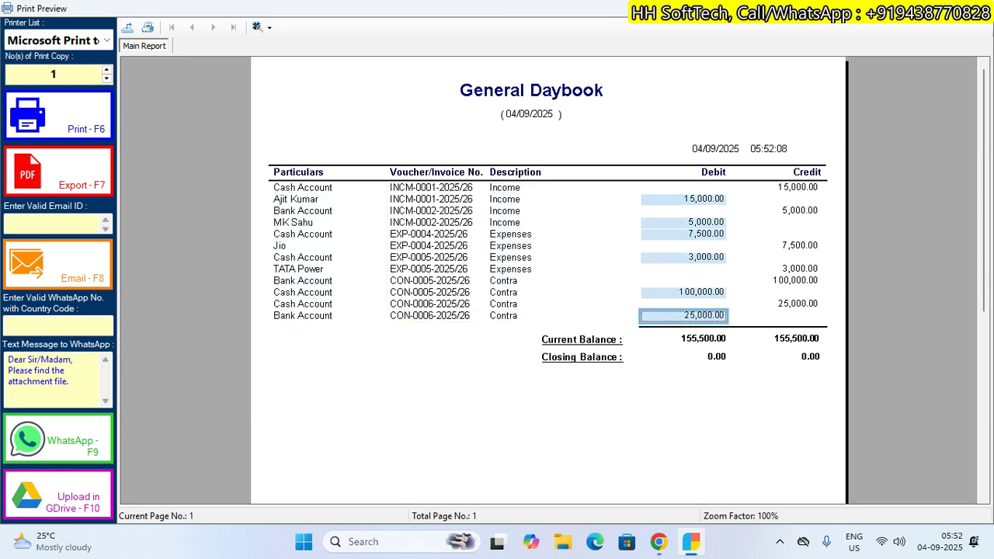
pyautogui.press('Escape')
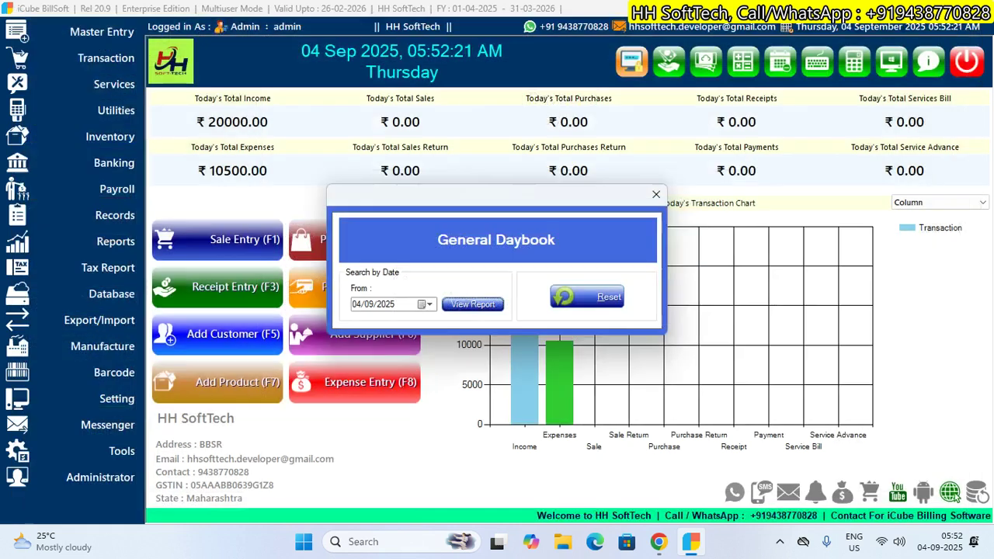
pyautogui.click(652, 196)
pyautogui.click(115, 242)
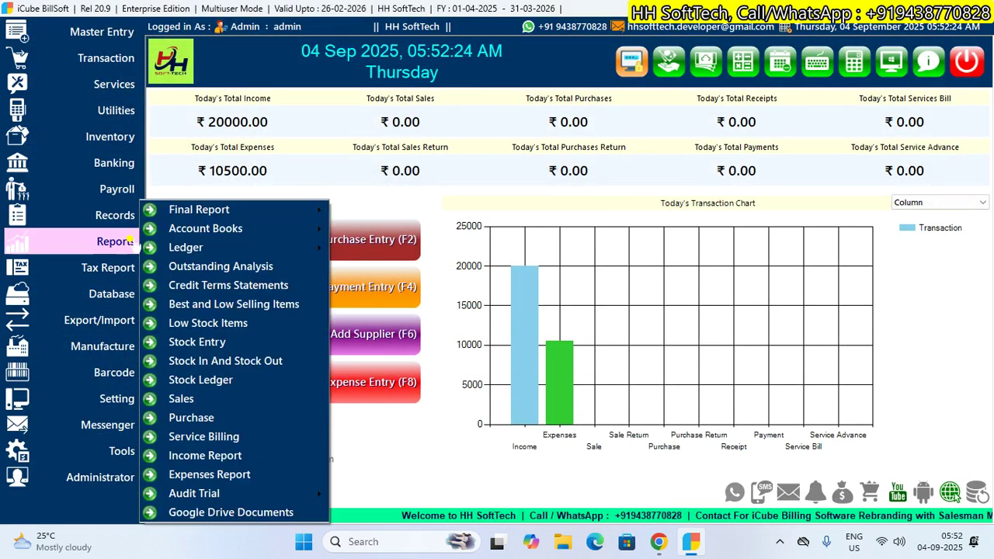
# - Recalculate the Balance Sheet from start year 2000 and note Bank 202056.91 and Cash 5082472.80
pyautogui.moveTo(232, 215)
pyautogui.click(384, 230)
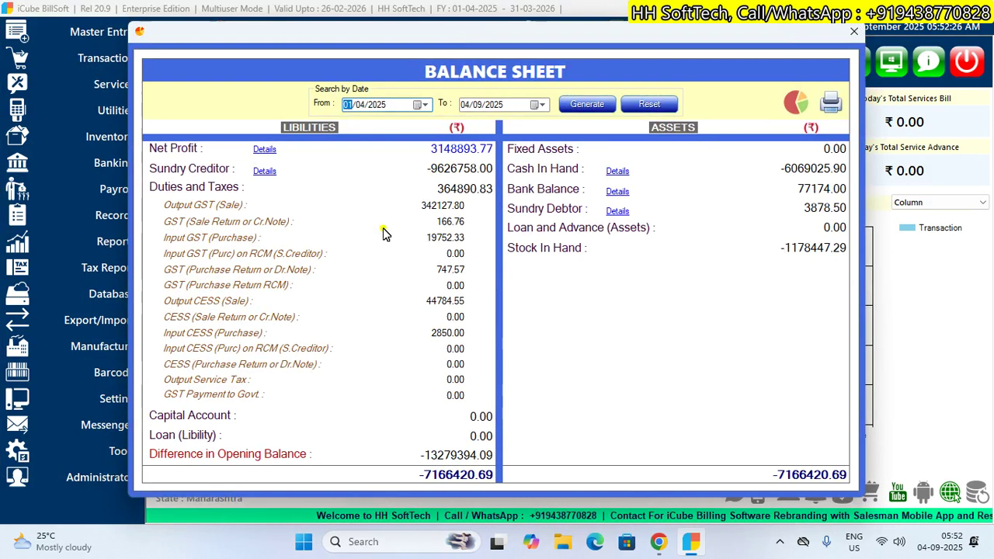
pyautogui.click(386, 105)
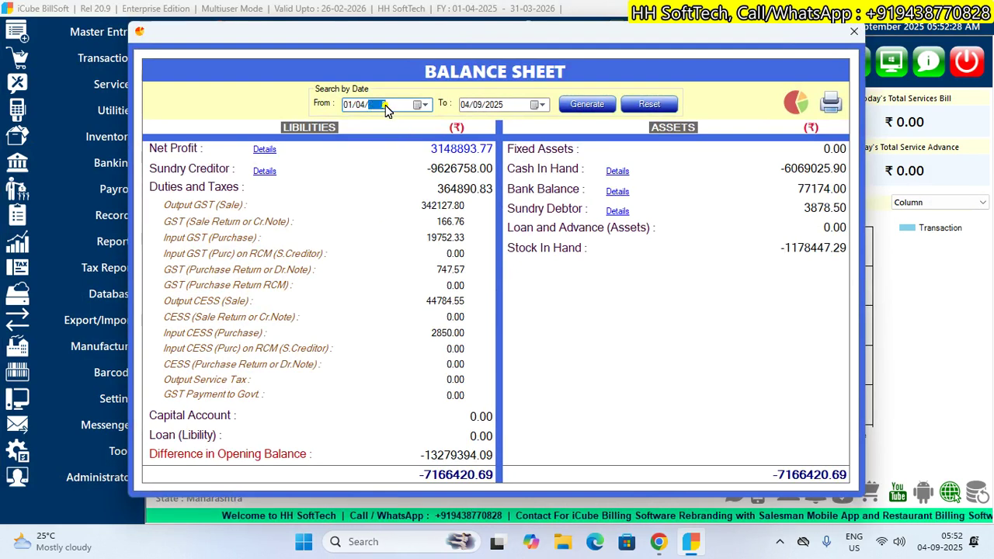
pyautogui.write('2000')
pyautogui.click(587, 104)
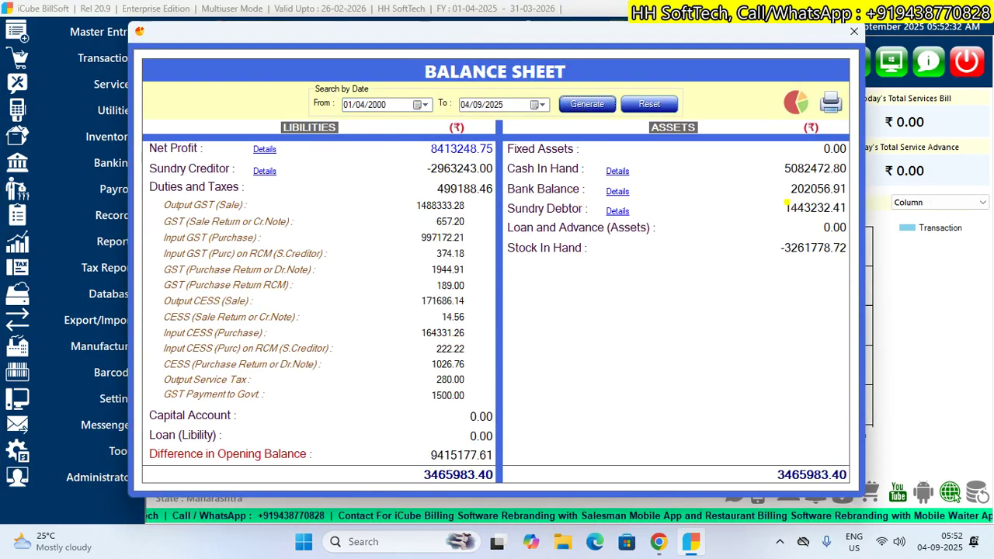
pyautogui.moveTo(788, 189); pyautogui.dragTo(846, 189)
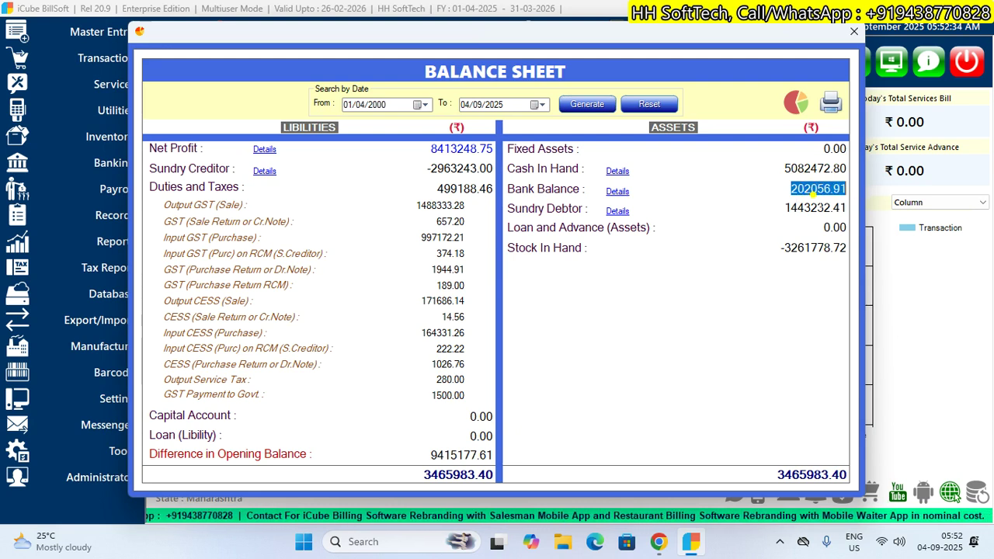
pyautogui.moveTo(785, 169); pyautogui.dragTo(845, 168)
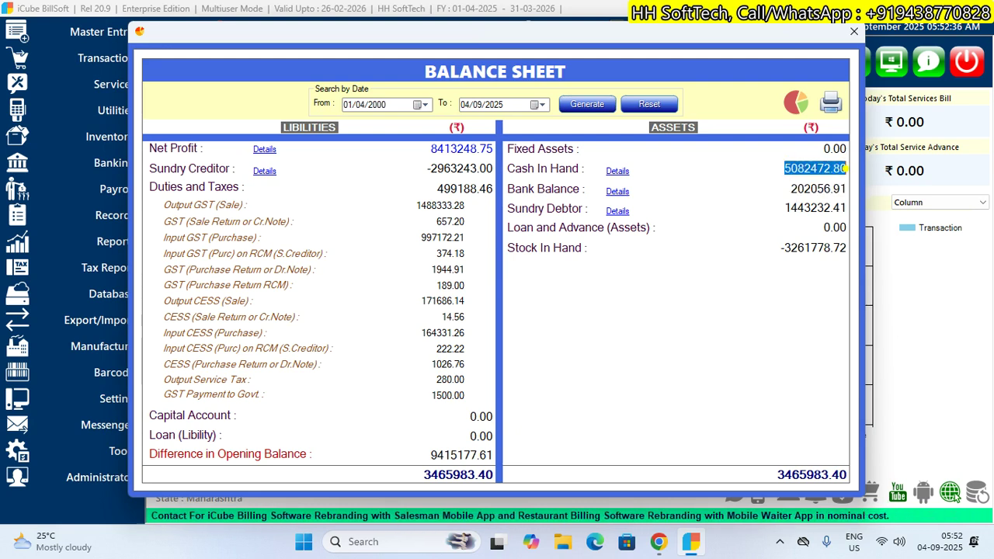
# - Review the CON-0006 and CON-0005 contra rows in the Cash In Hand book
pyautogui.click(617, 170)
pyautogui.scroll(-10, 668, 249)
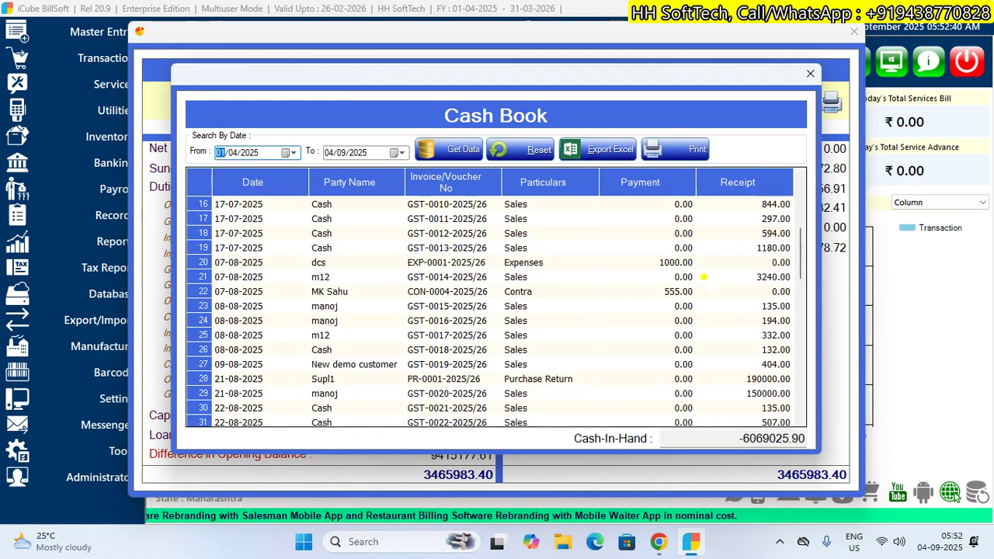
pyautogui.scroll(-8, 704, 277)
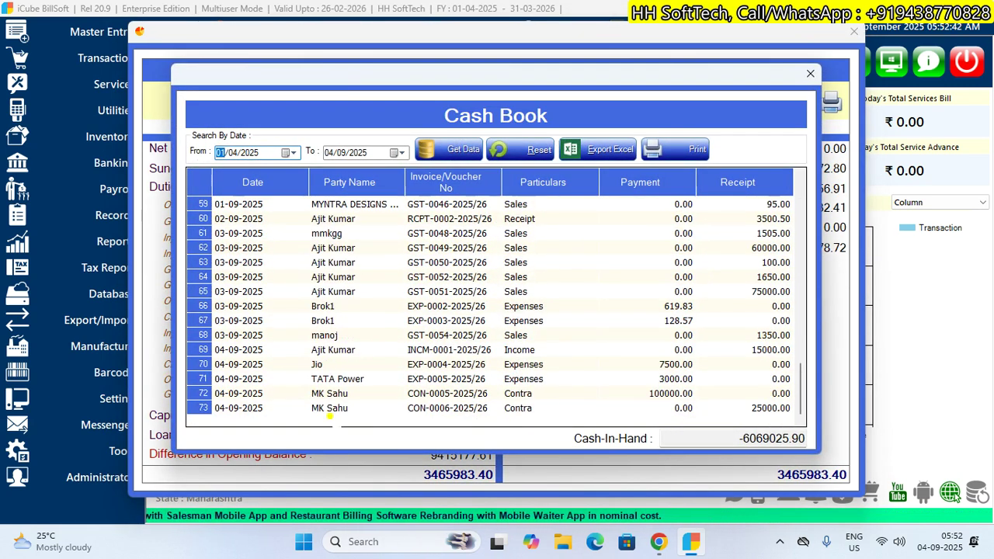
pyautogui.click(281, 408)
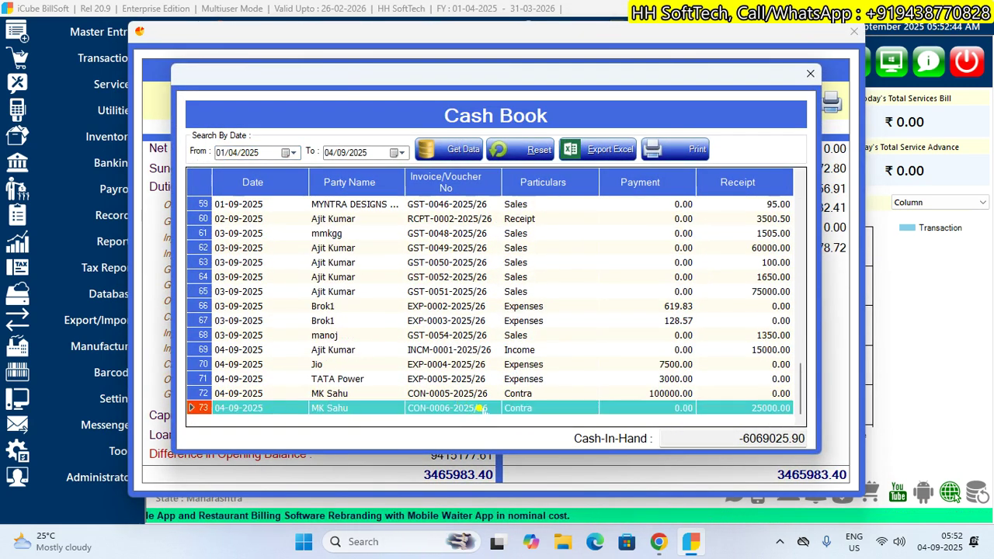
pyautogui.click(771, 393)
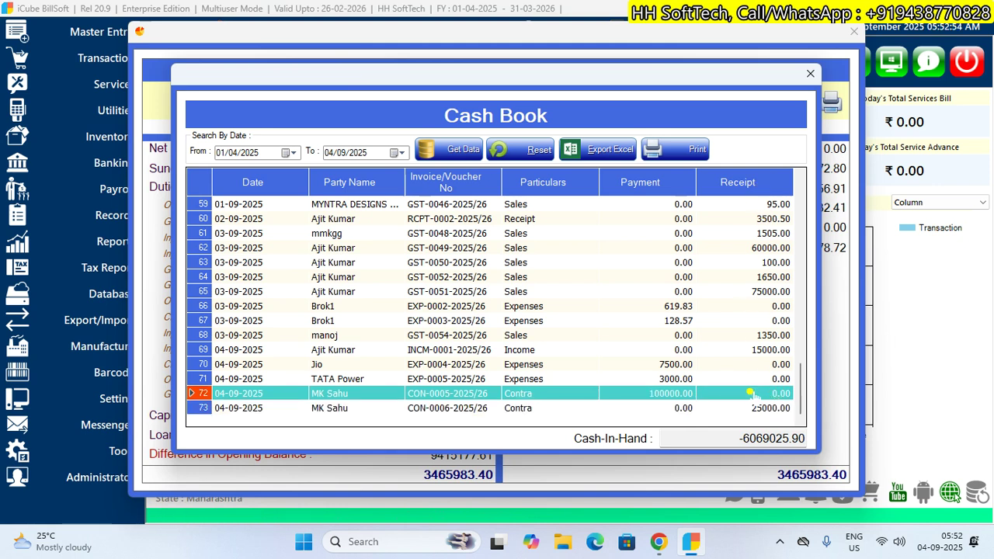
pyautogui.click(808, 76)
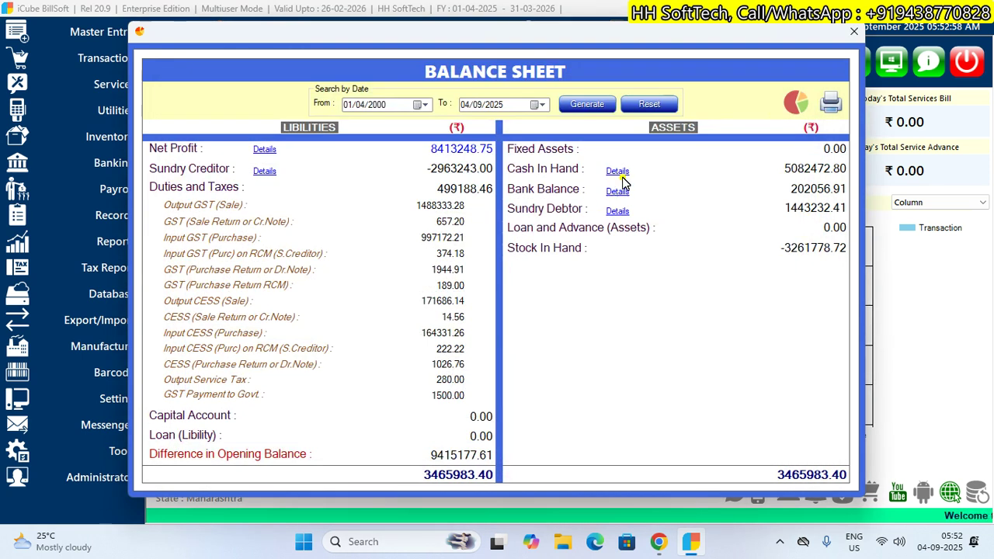
pyautogui.click(617, 171)
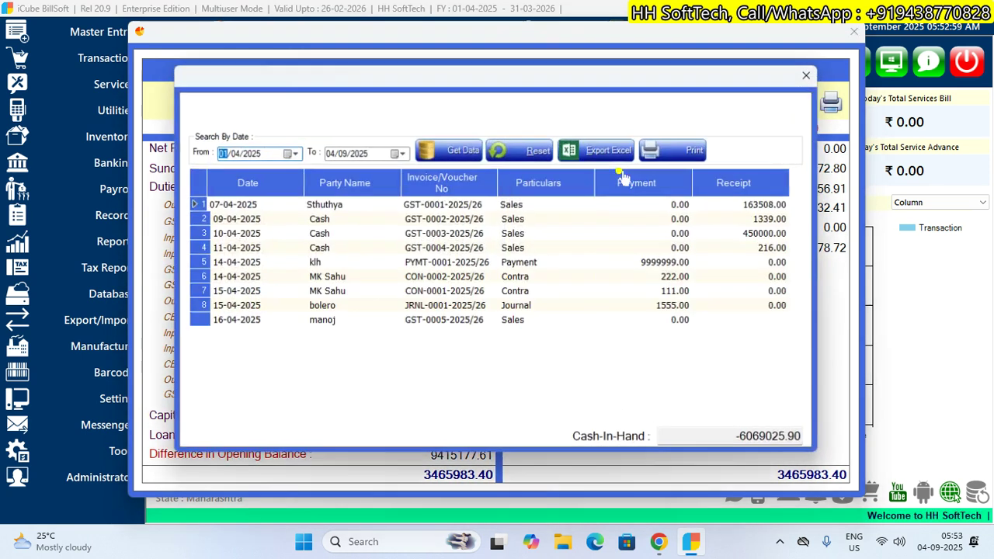
pyautogui.scroll(-10, 735, 300)
pyautogui.scroll(-10, 735, 299)
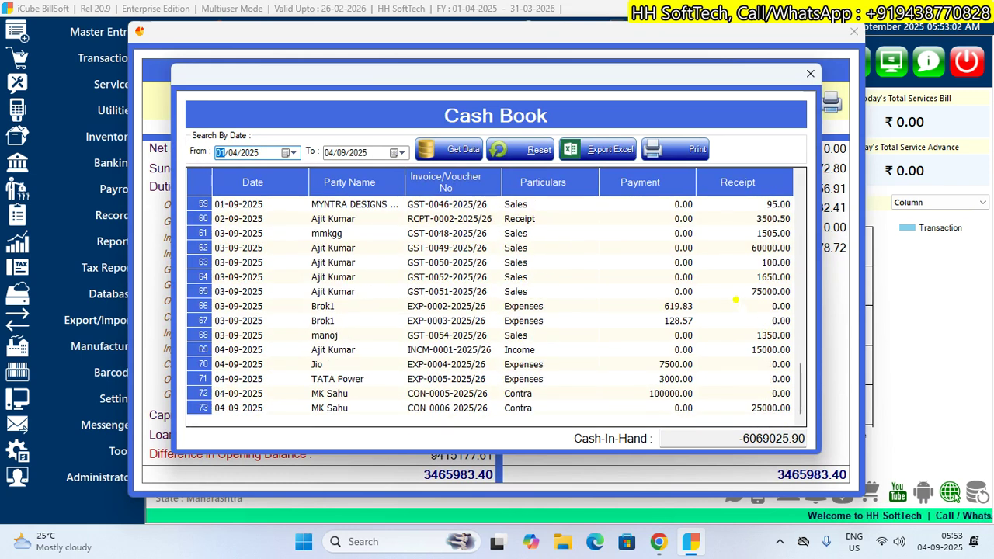
pyautogui.click(753, 406)
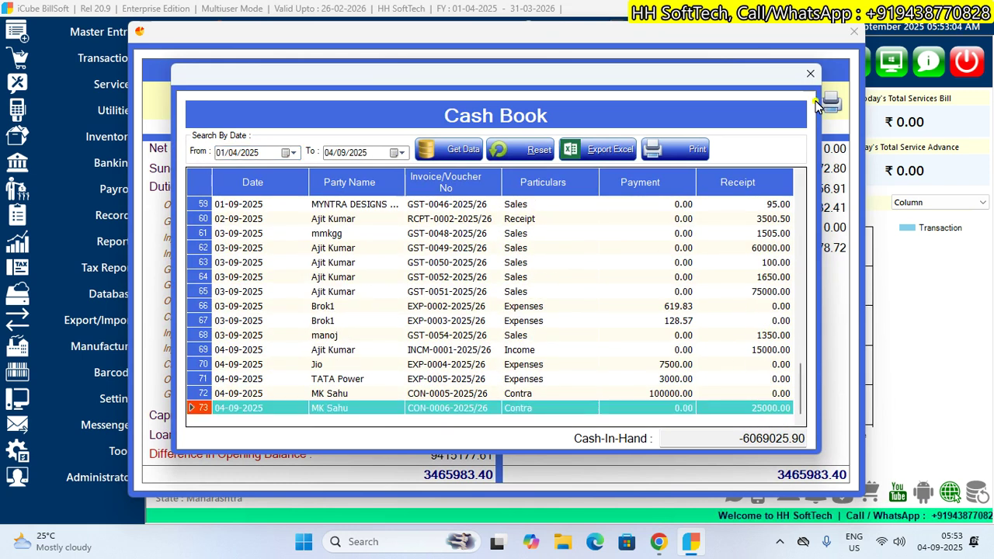
pyautogui.click(810, 73)
# - Confirm CON-0006-2025/26 as a 25,000 payment in the Bank Balance Book, then close the Balance Sheet
pyautogui.click(615, 192)
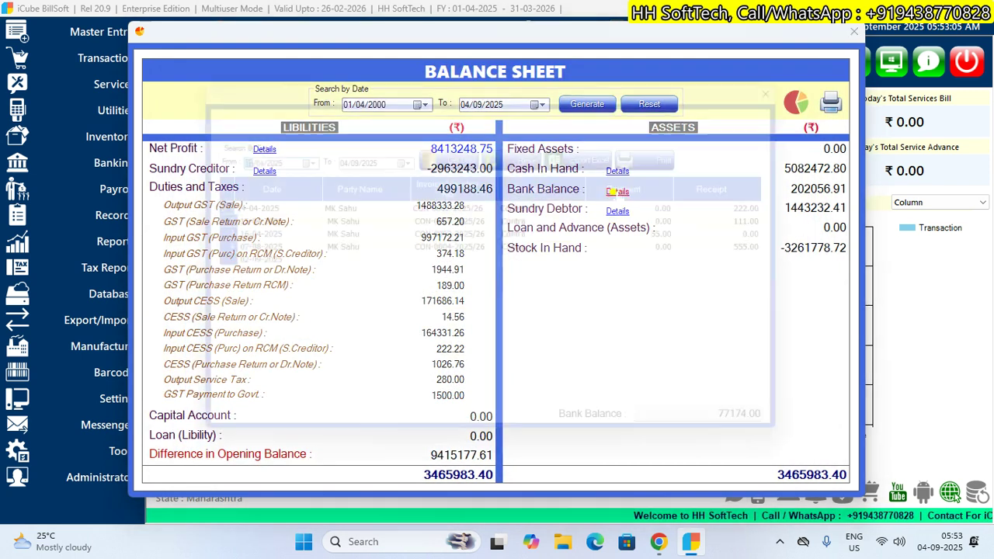
pyautogui.click(675, 307)
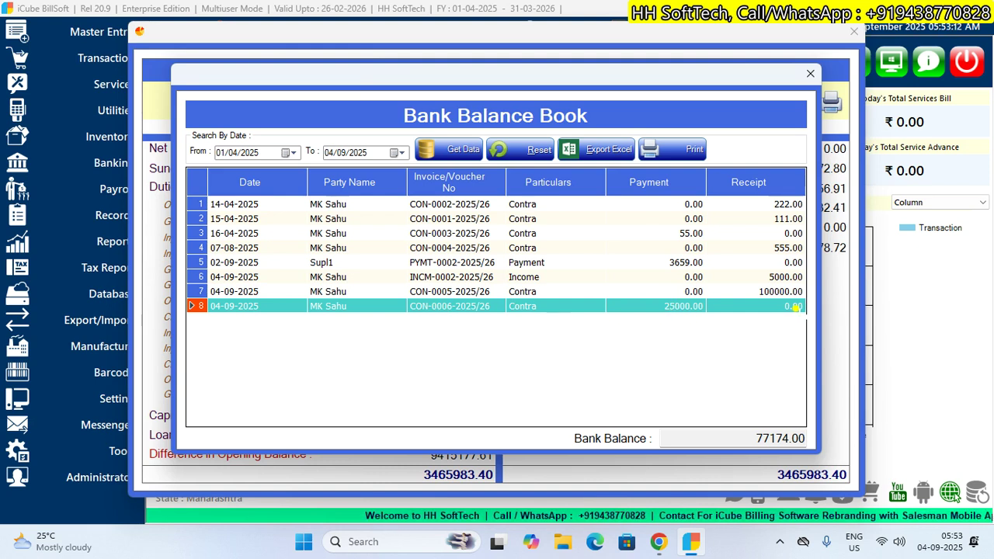
pyautogui.click(810, 74)
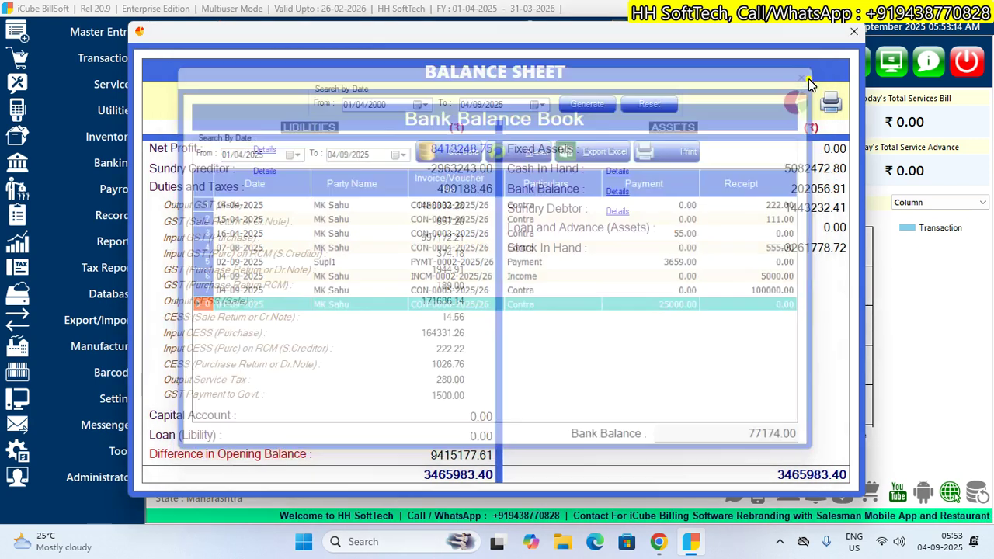
pyautogui.click(855, 33)
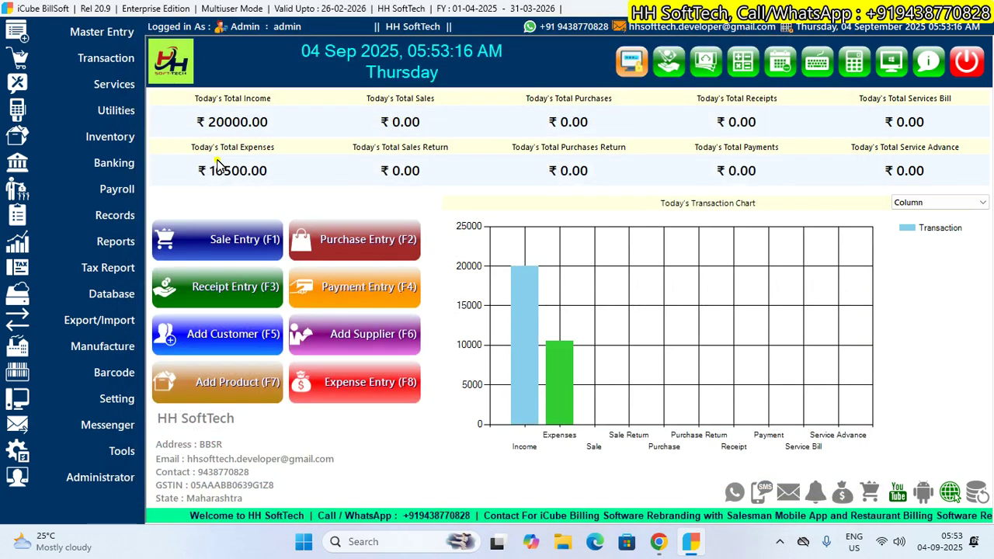
# - Start a new journal voucher with account type Customer and the customer selected
pyautogui.click(108, 58)
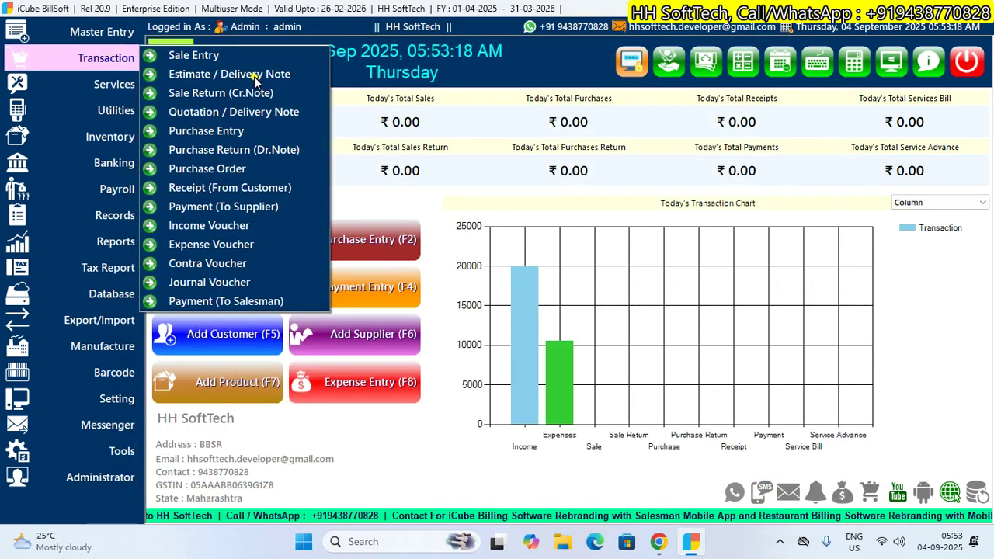
pyautogui.click(210, 283)
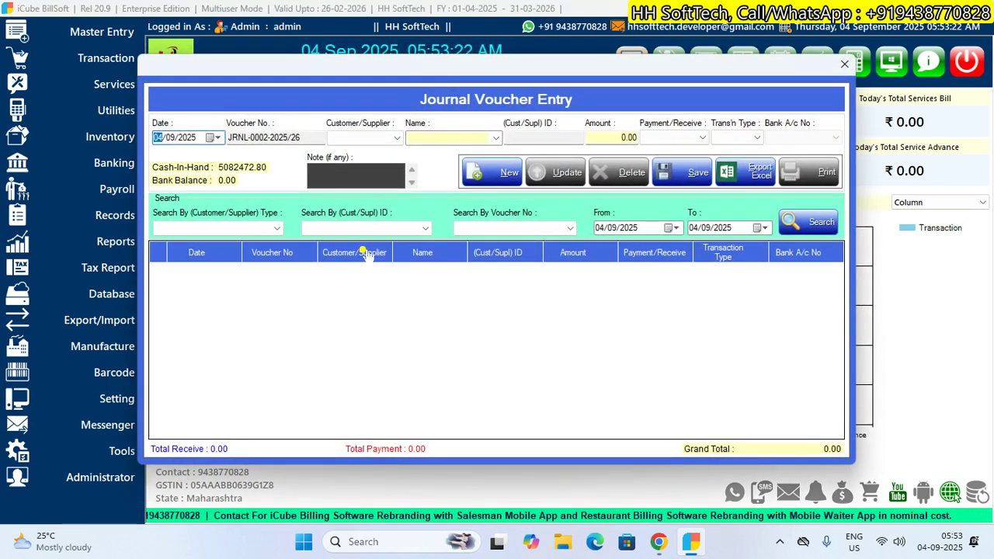
pyautogui.click(396, 138)
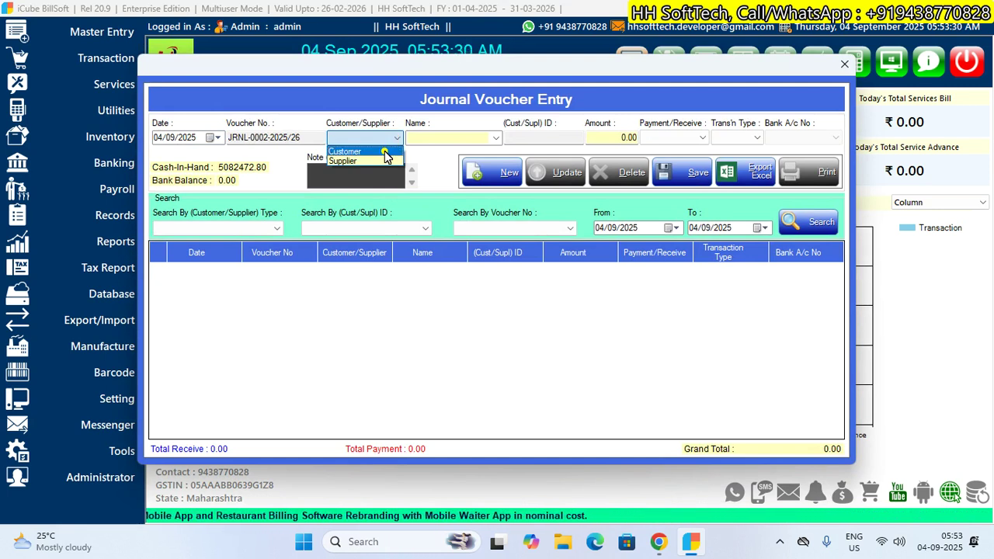
pyautogui.click(395, 139)
pyautogui.click(396, 139)
pyautogui.click(396, 139)
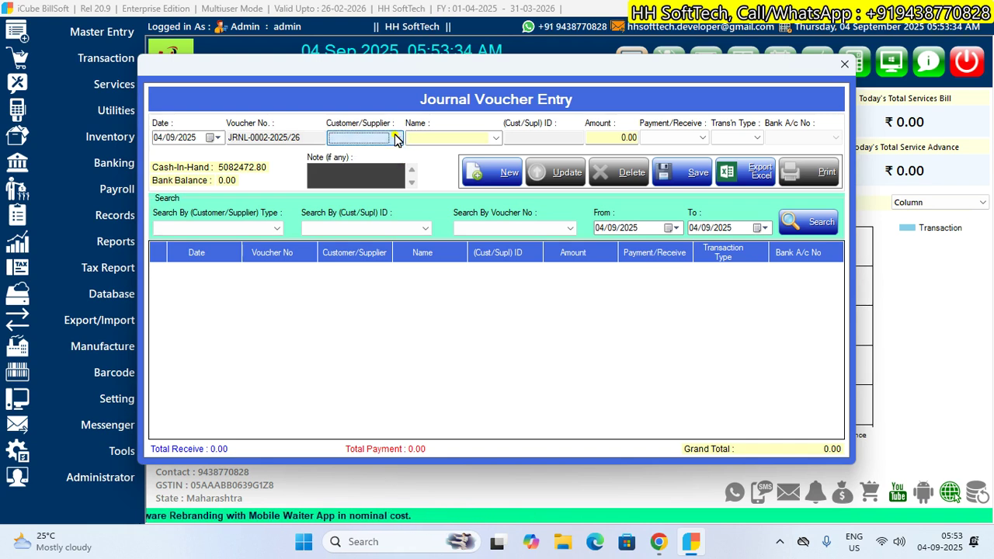
pyautogui.click(395, 139)
pyautogui.click(396, 139)
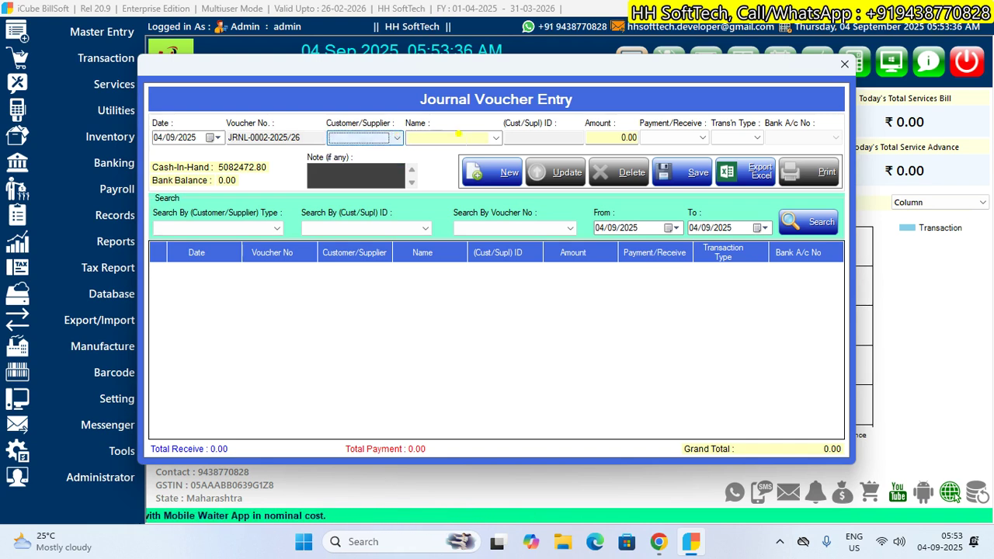
pyautogui.click(494, 139)
pyautogui.click(494, 139)
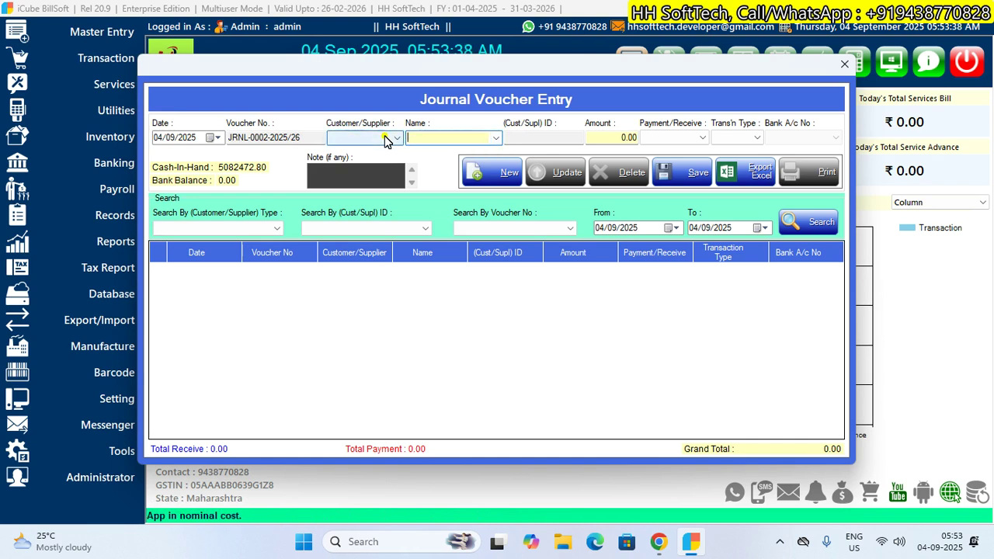
pyautogui.click(391, 140)
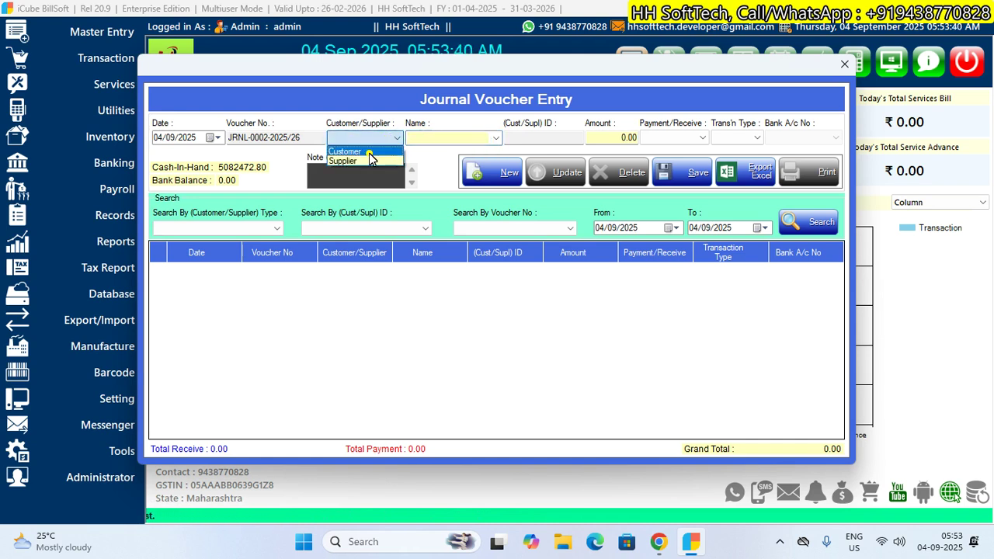
pyautogui.click(369, 152)
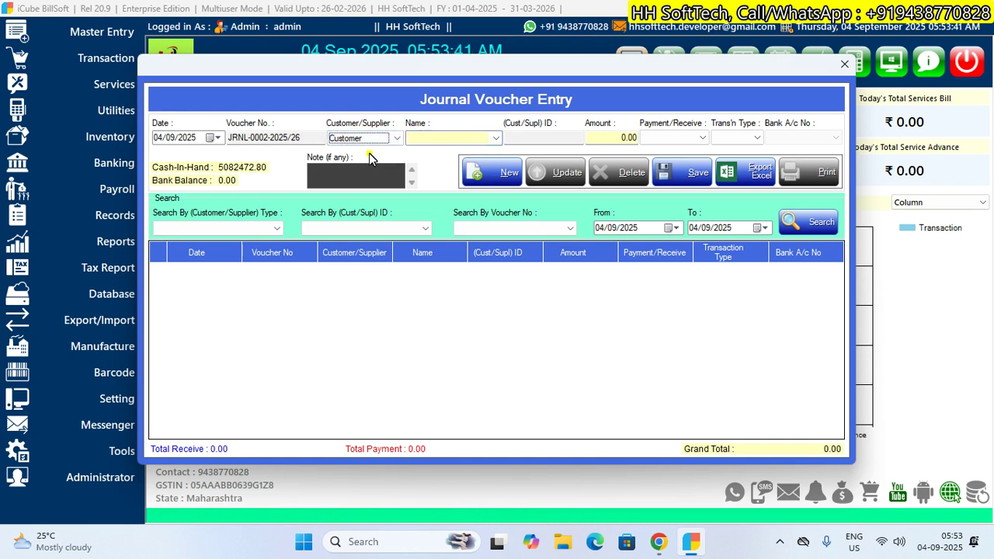
pyautogui.click(497, 139)
pyautogui.click(449, 161)
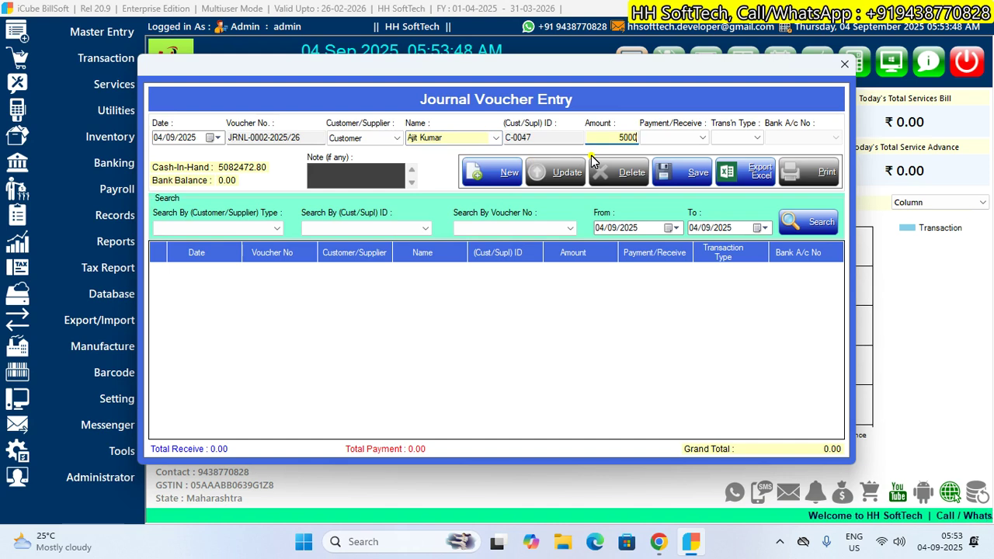
# - Set the voucher to Receive with transaction type Cash
pyautogui.click(672, 138)
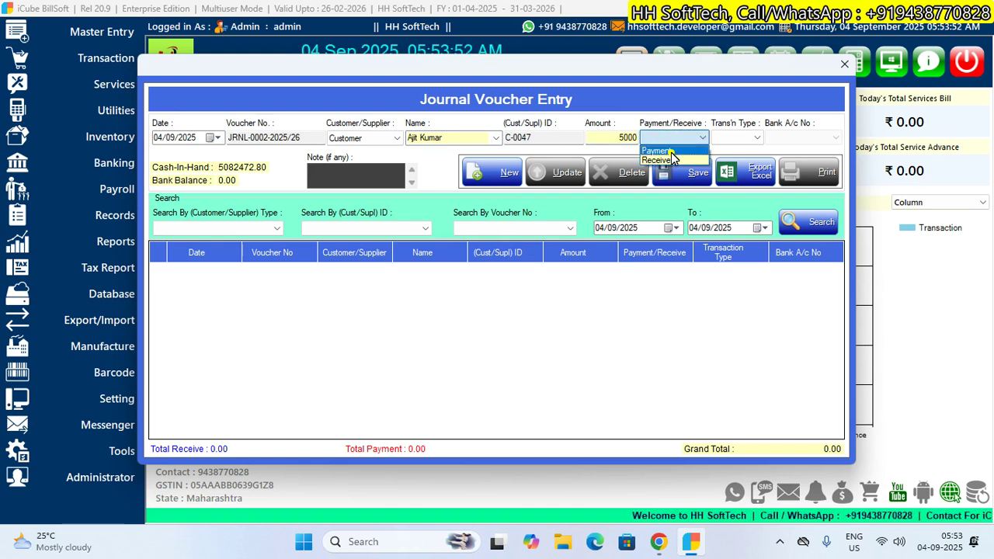
pyautogui.click(673, 152)
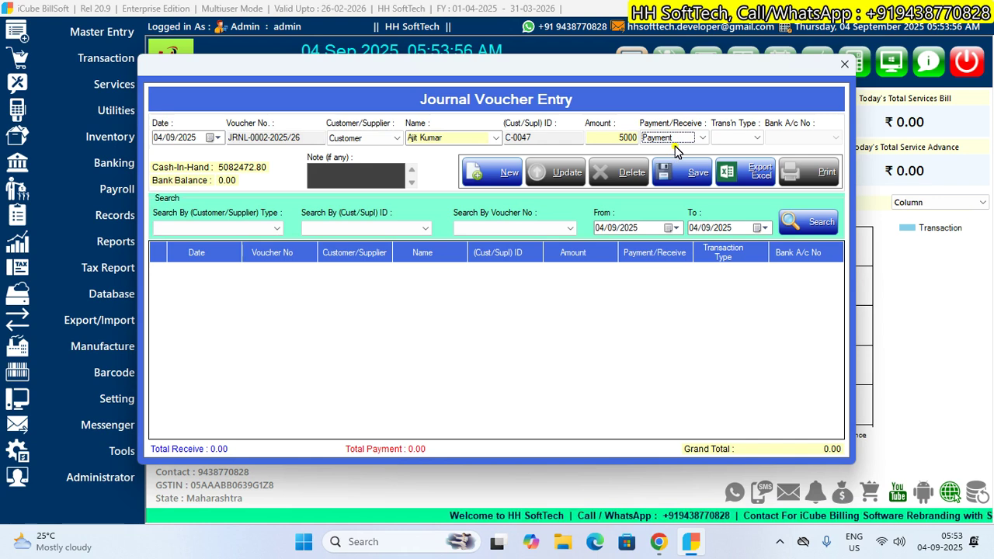
pyautogui.click(683, 138)
pyautogui.click(688, 138)
pyautogui.click(738, 138)
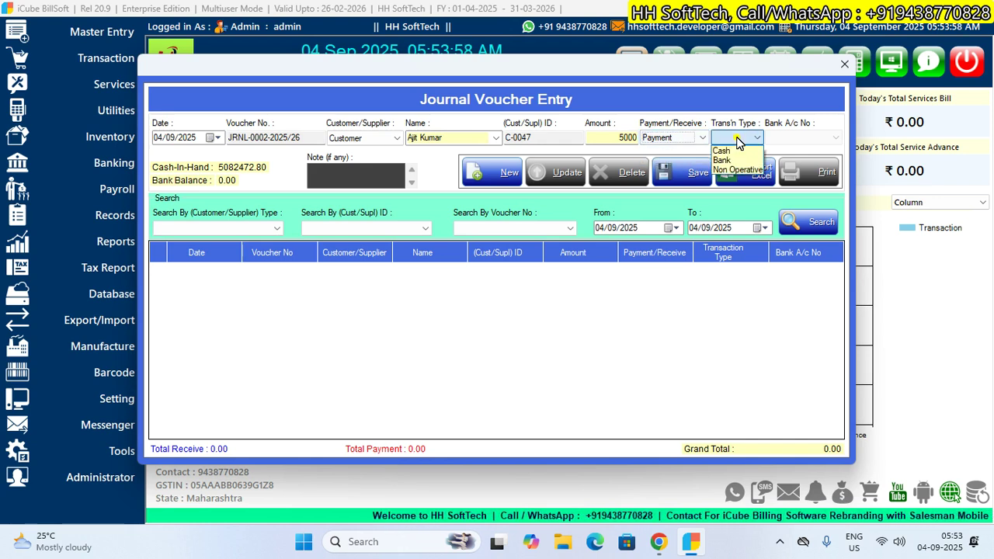
pyautogui.click(730, 151)
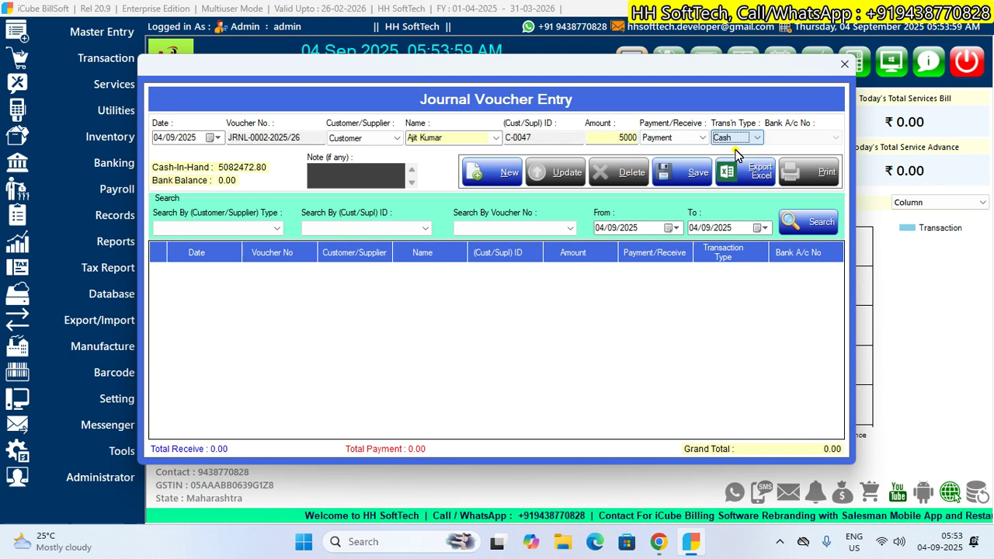
pyautogui.click(687, 140)
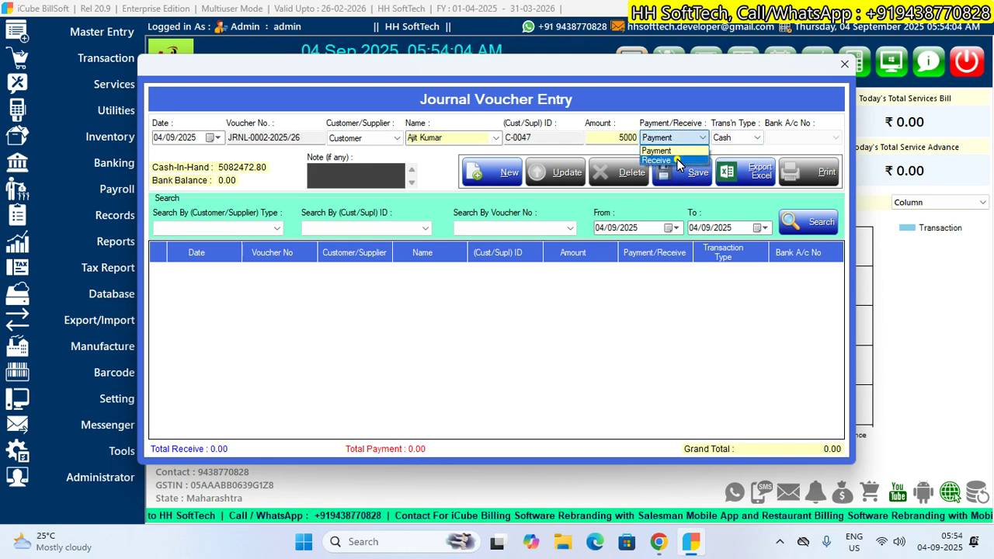
pyautogui.click(678, 160)
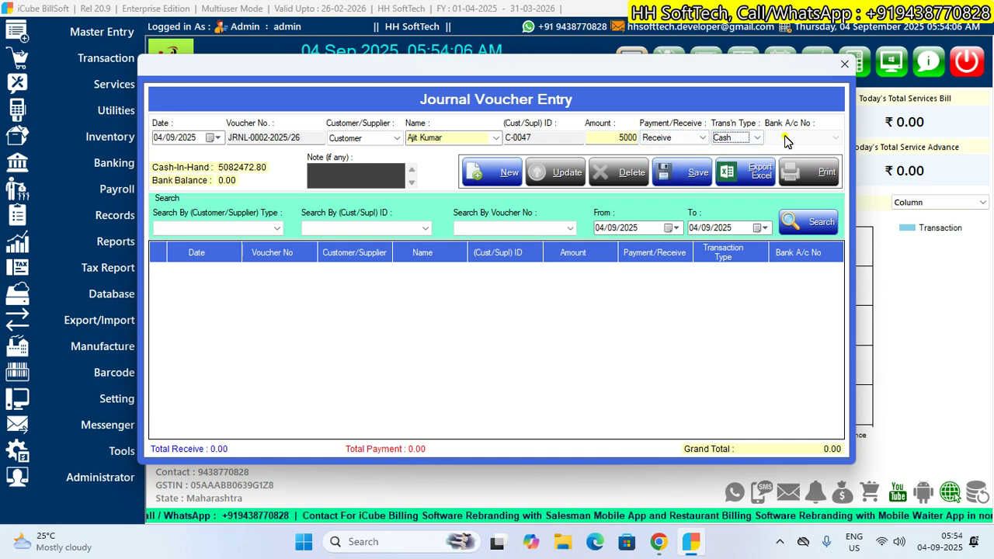
pyautogui.click(757, 138)
pyautogui.click(756, 138)
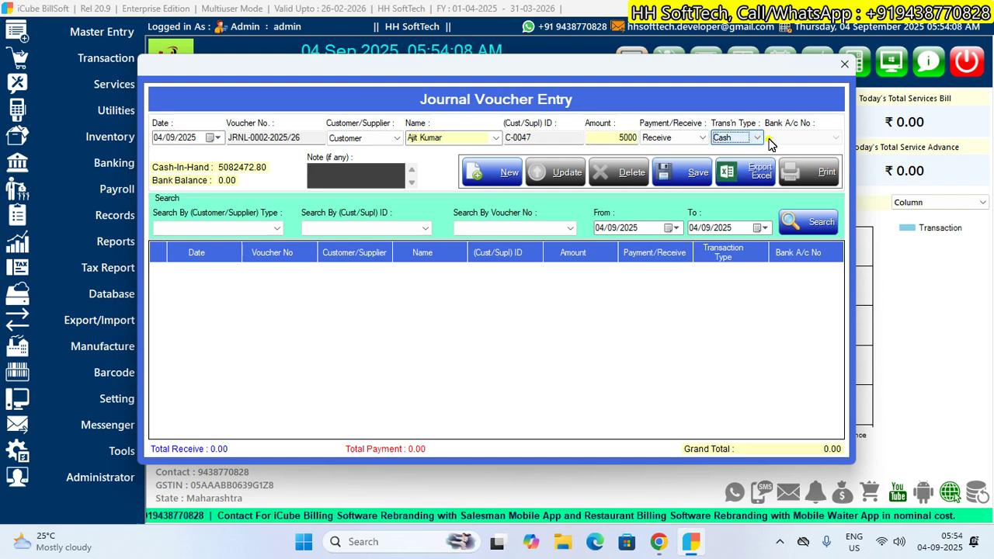
# - Add the note 'sdssf' and save the voucher as JRNL-0002-2025/26
pyautogui.press('Tab')
pyautogui.write('sdssf')
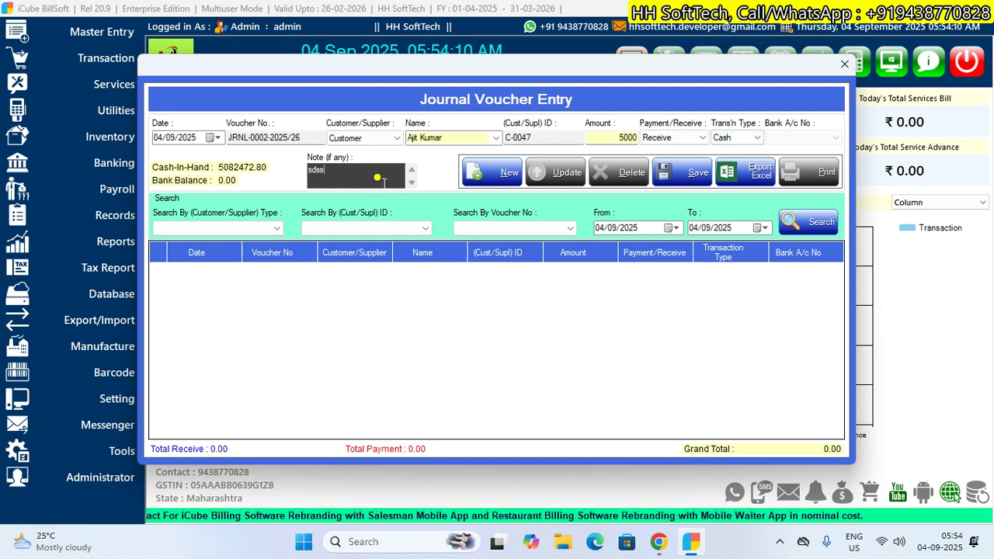
pyautogui.click(664, 175)
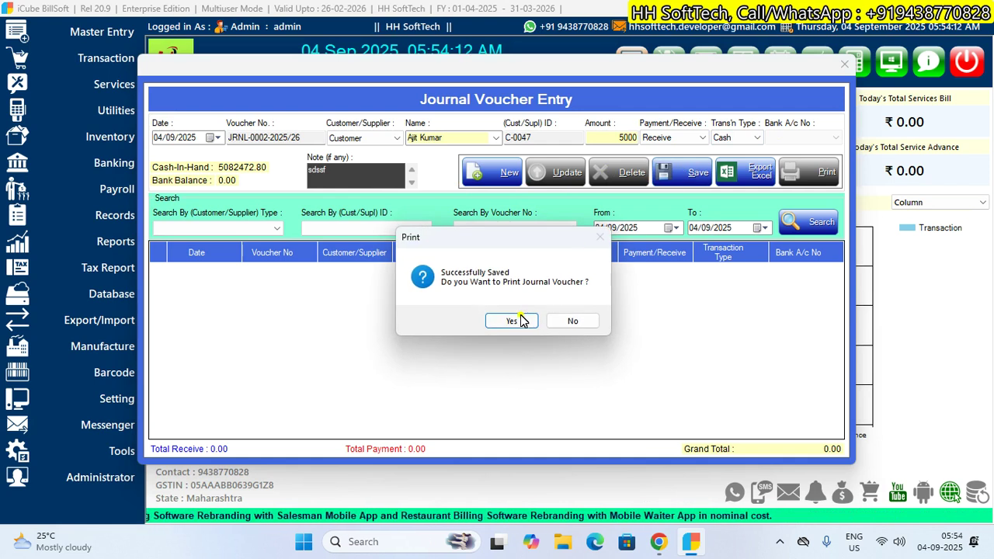
# - Print-preview the journal voucher, check its amount and note, then close the preview
pyautogui.click(514, 321)
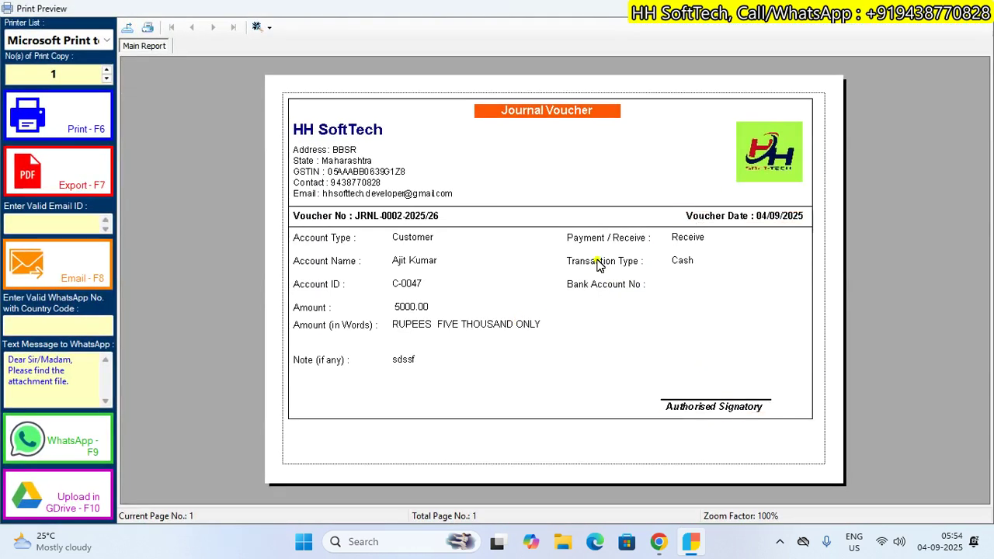
pyautogui.click(410, 307)
pyautogui.click(412, 362)
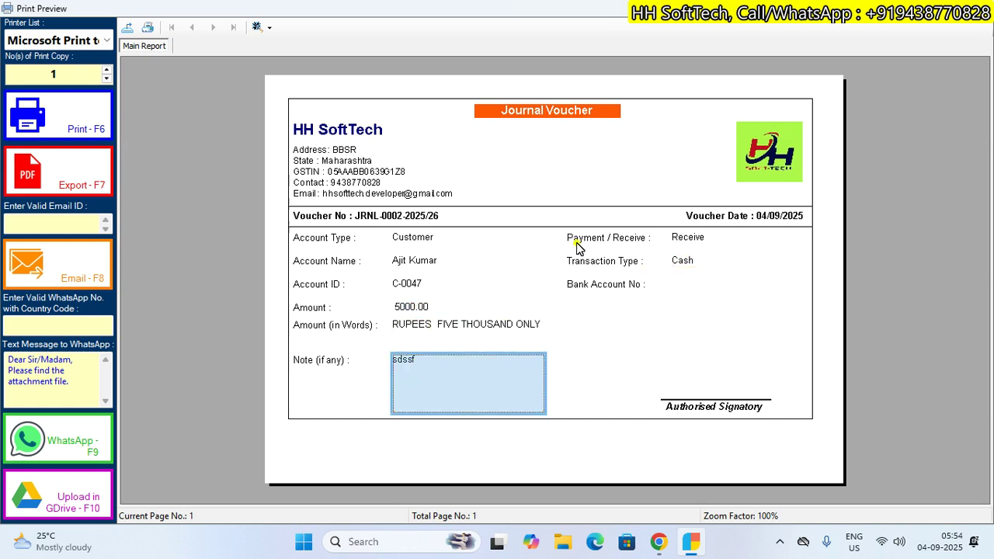
pyautogui.click(977, 9)
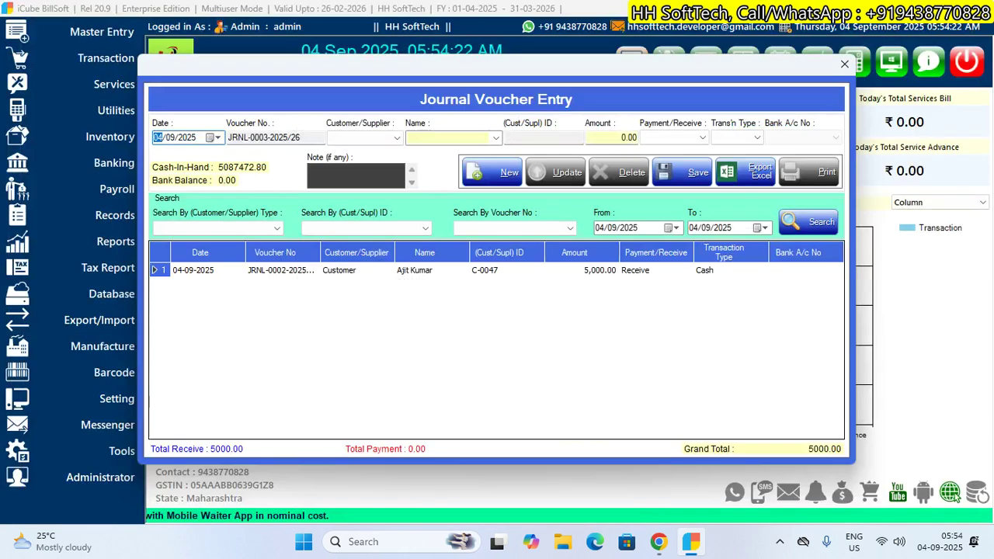
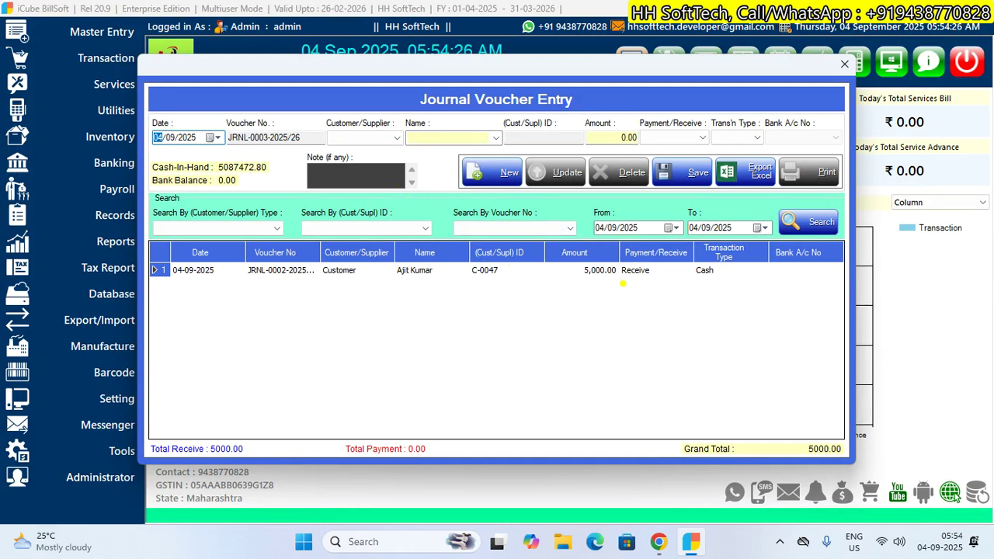
# - Close the Journal Voucher Entry window after recording the 5,000.00 cash receipt voucher
pyautogui.click(845, 67)
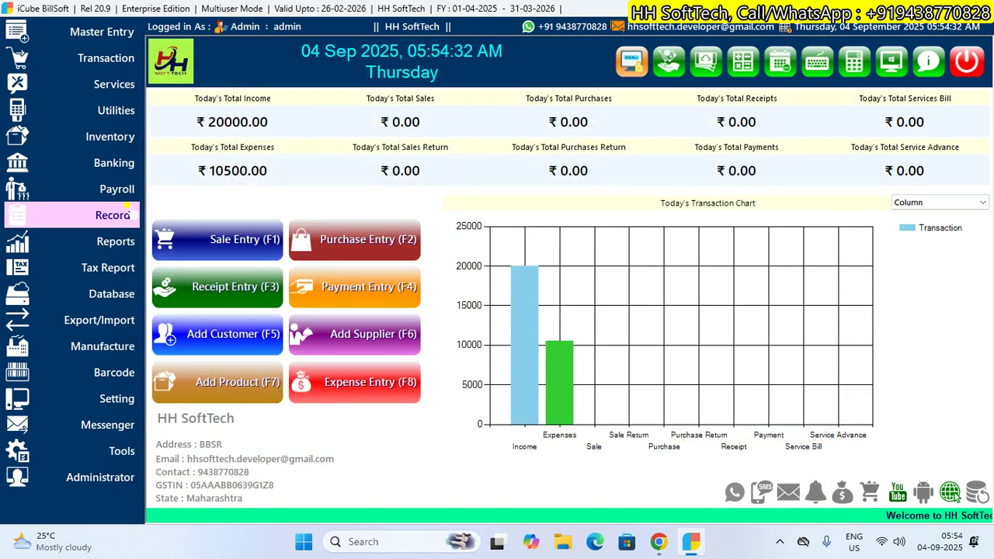
pyautogui.click(114, 217)
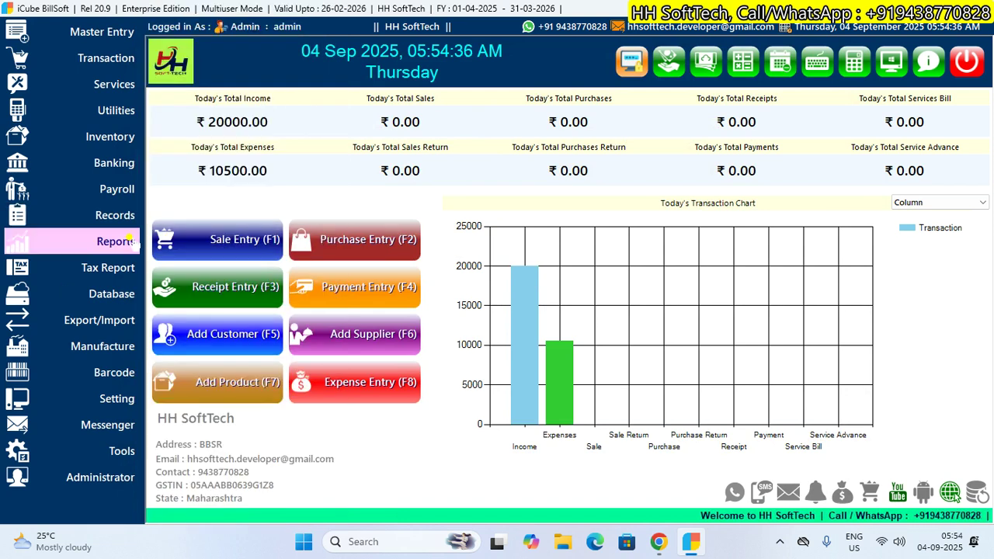
pyautogui.click(115, 241)
pyautogui.moveTo(269, 215)
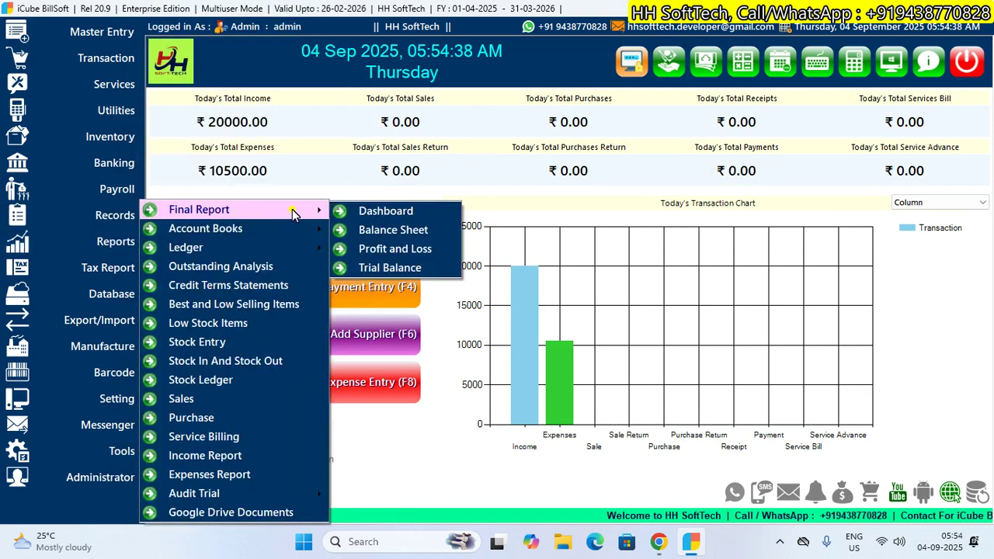
pyautogui.click(367, 232)
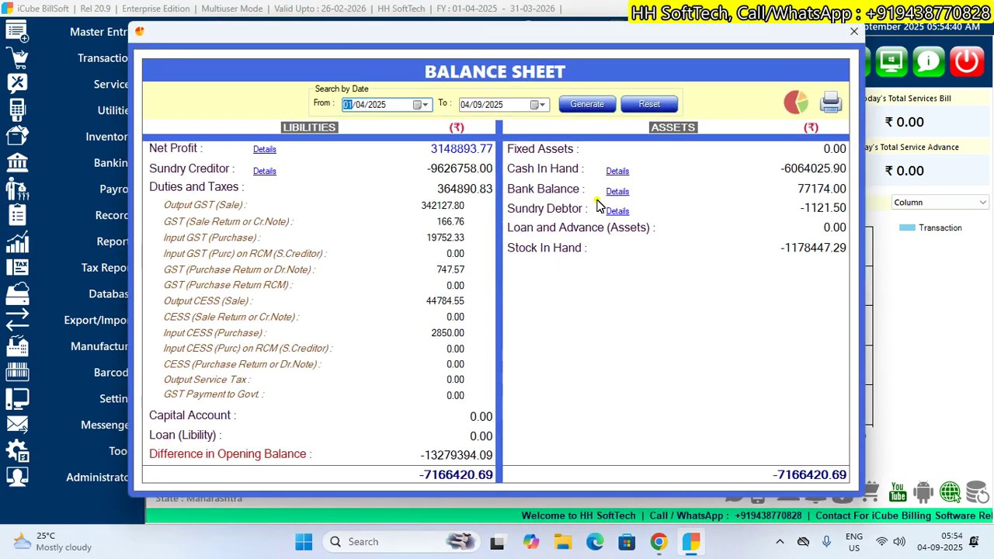
pyautogui.click(617, 171)
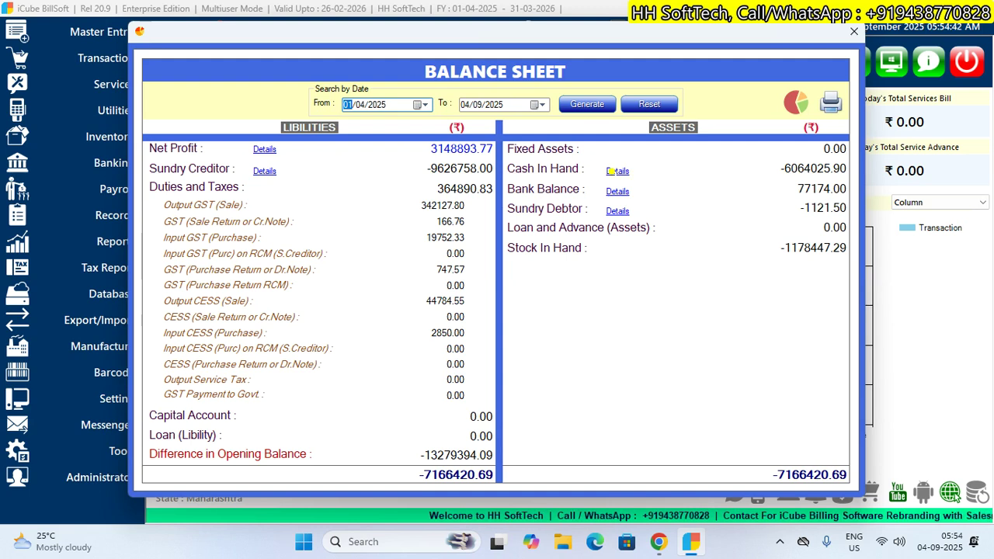
pyautogui.moveTo(800, 203); pyautogui.dragTo(816, 410)
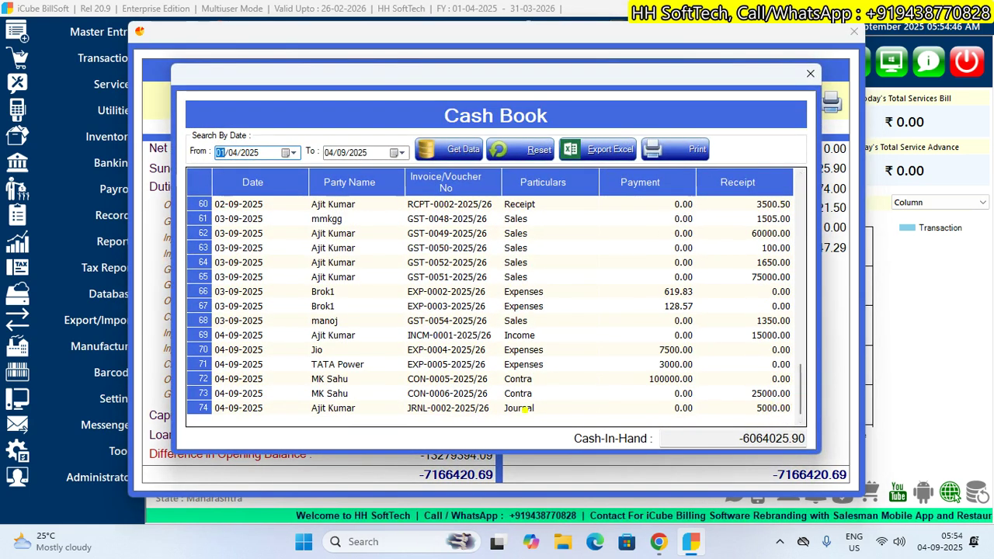
pyautogui.click(440, 408)
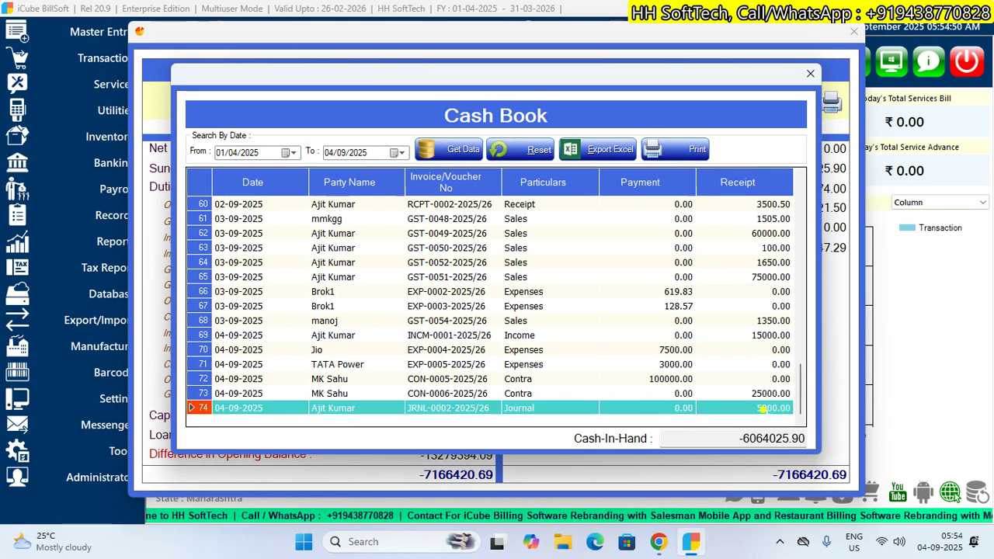
pyautogui.click(765, 394)
pyautogui.click(767, 407)
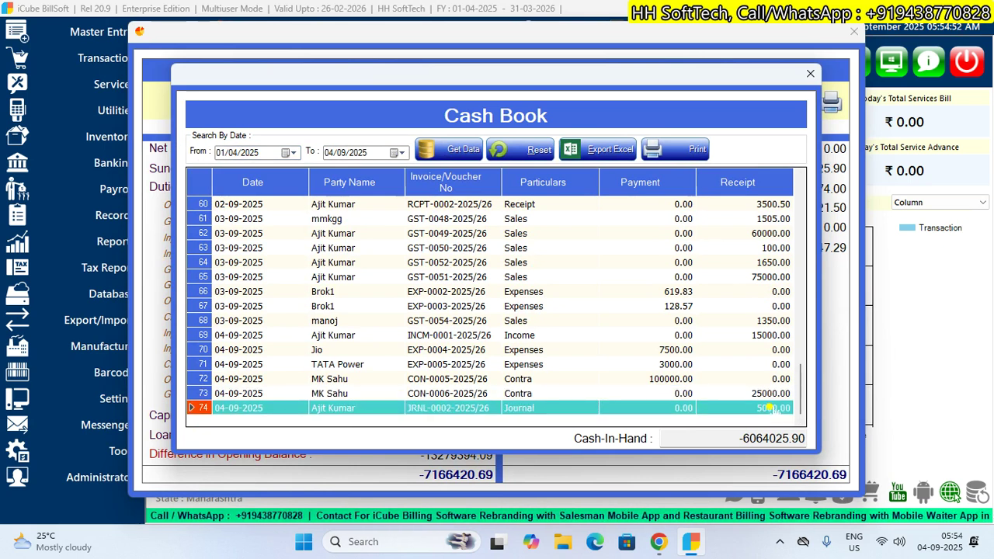
pyautogui.click(810, 75)
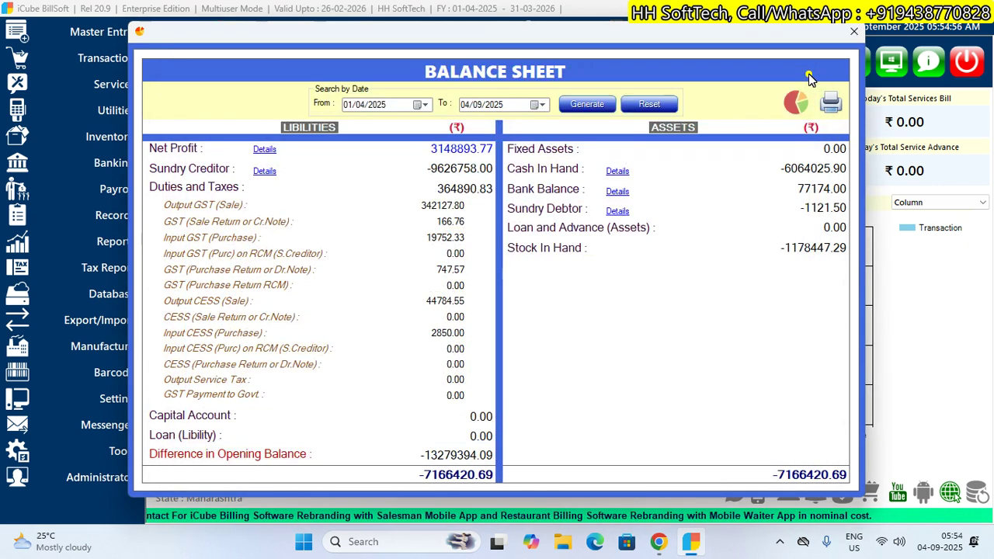
pyautogui.click(852, 31)
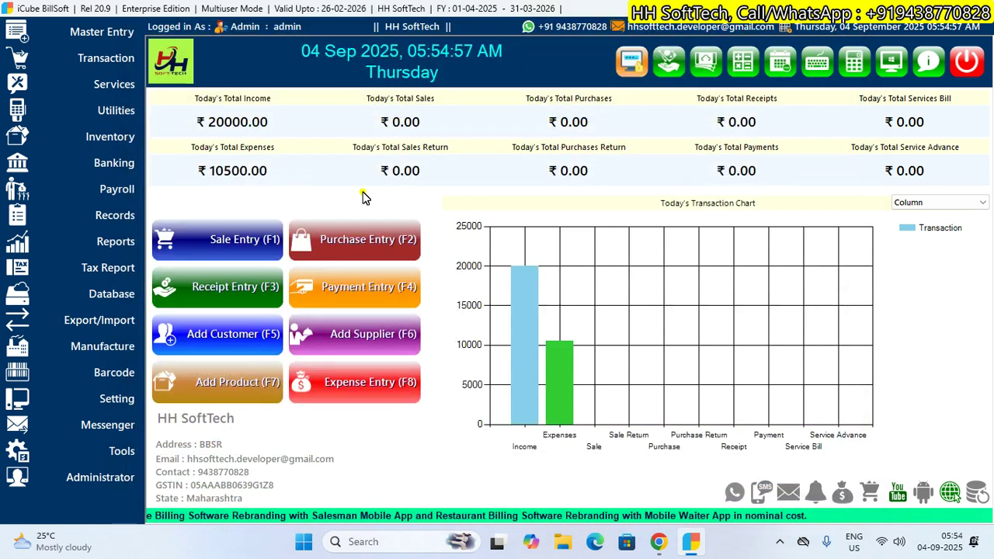
# - Generate the Customer Ledger report for the journal's customer, 01/04/2025–04/09/2025
pyautogui.click(117, 217)
pyautogui.moveTo(116, 242)
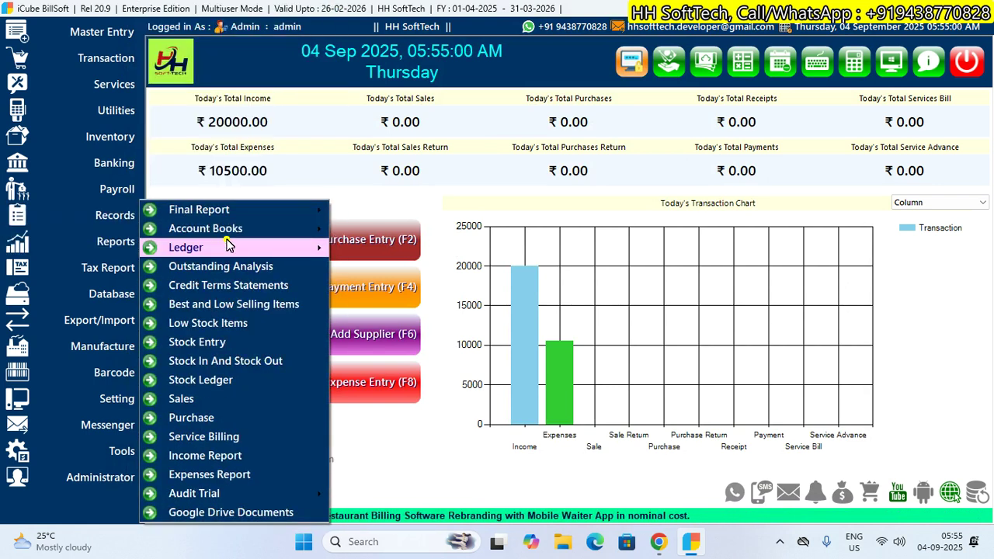
pyautogui.moveTo(195, 248)
pyautogui.click(380, 268)
pyautogui.click(376, 285)
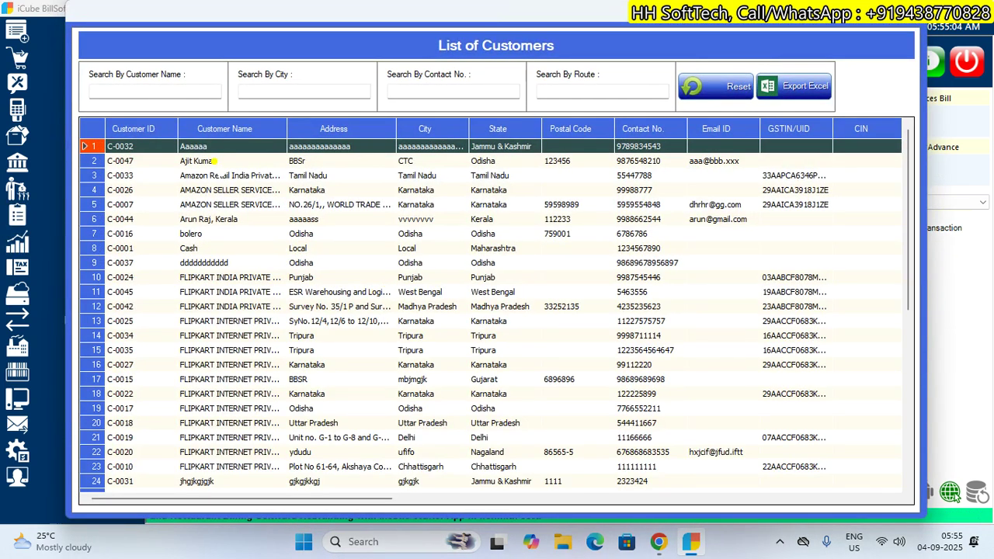
pyautogui.doubleClick(213, 160)
pyautogui.click(590, 315)
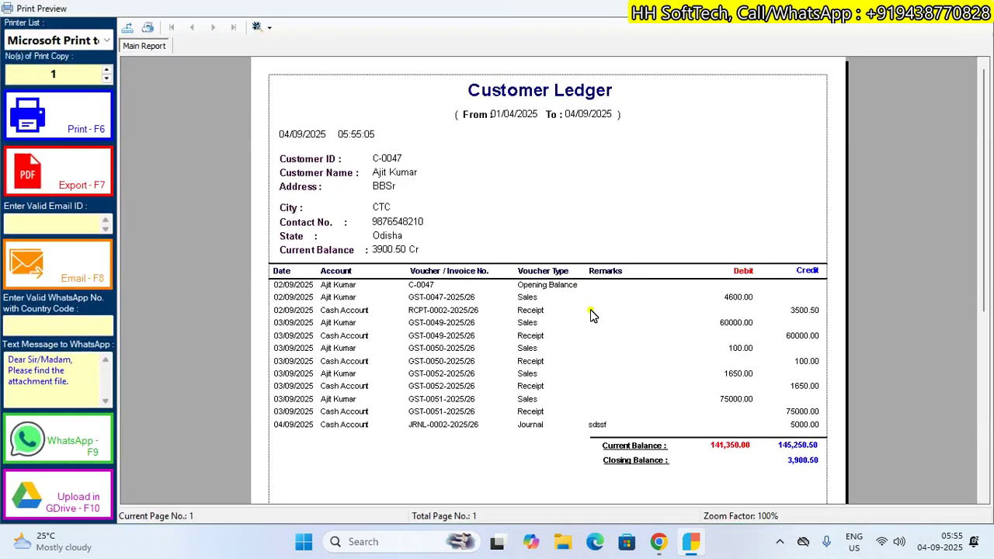
# - Zoom the ledger to 150%, confirm the Journal row's 5000.00 credit, then close the preview
pyautogui.scroll(-5, 592, 326)
pyautogui.scroll(2, 714, 147)
pyautogui.click(798, 266)
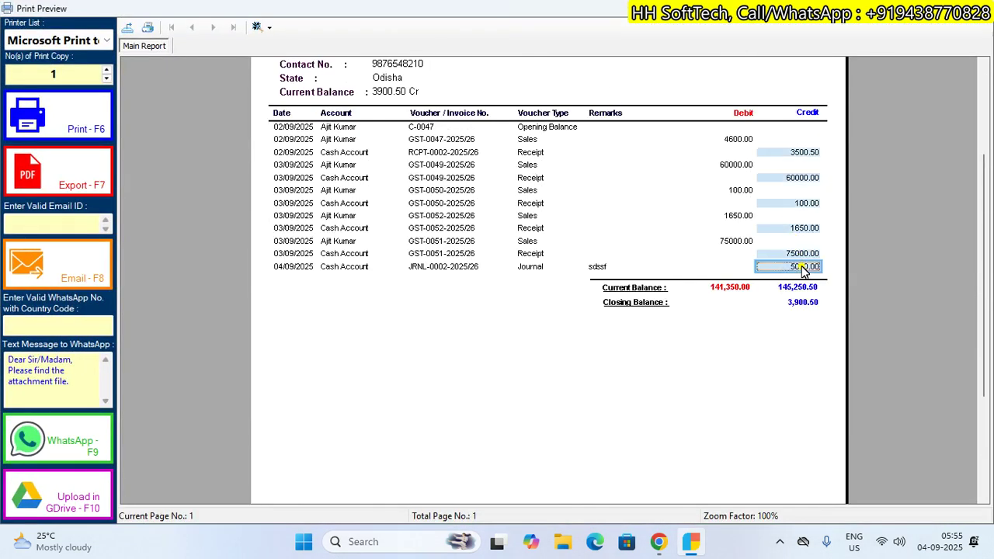
pyautogui.click(261, 29)
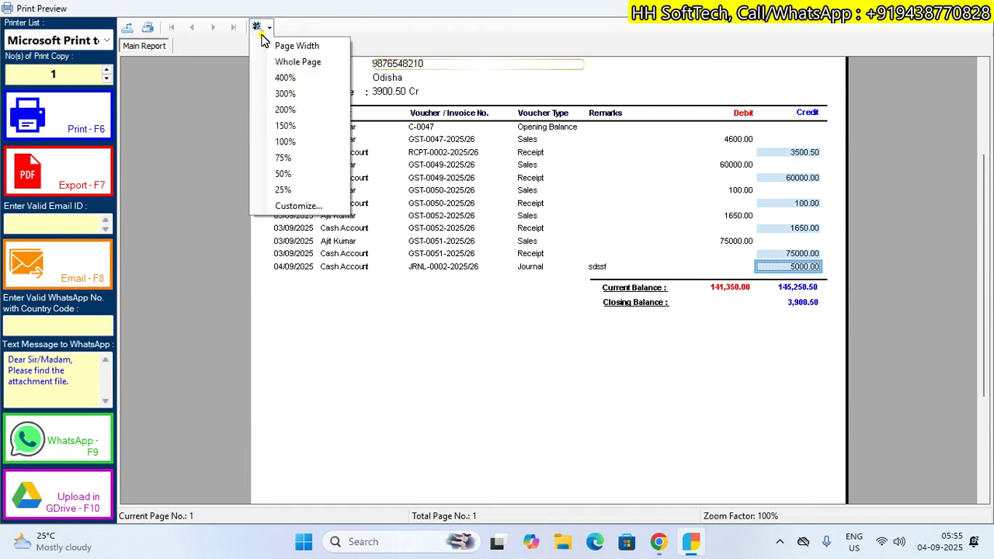
pyautogui.click(292, 126)
pyautogui.scroll(-5, 530, 259)
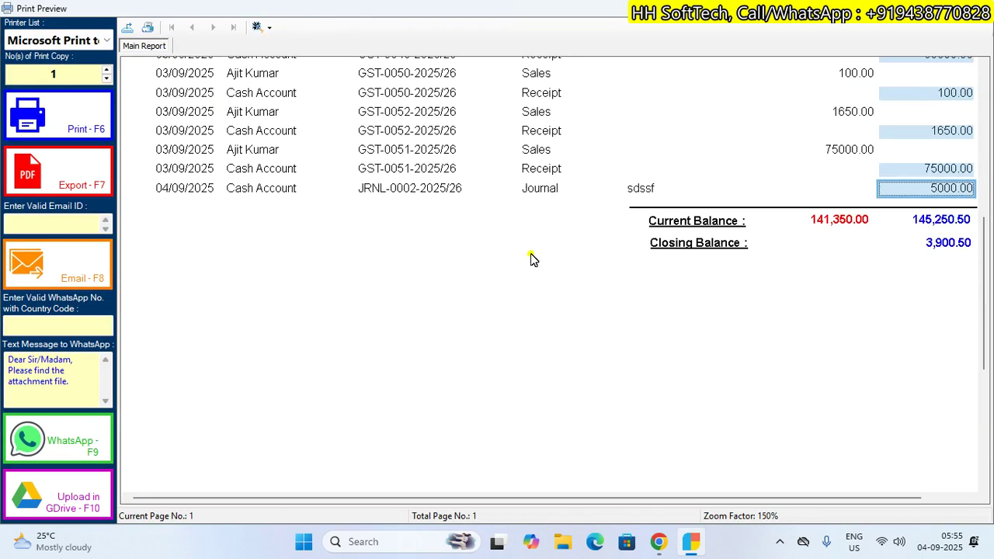
pyautogui.click(539, 188)
pyautogui.scroll(3, 872, 186)
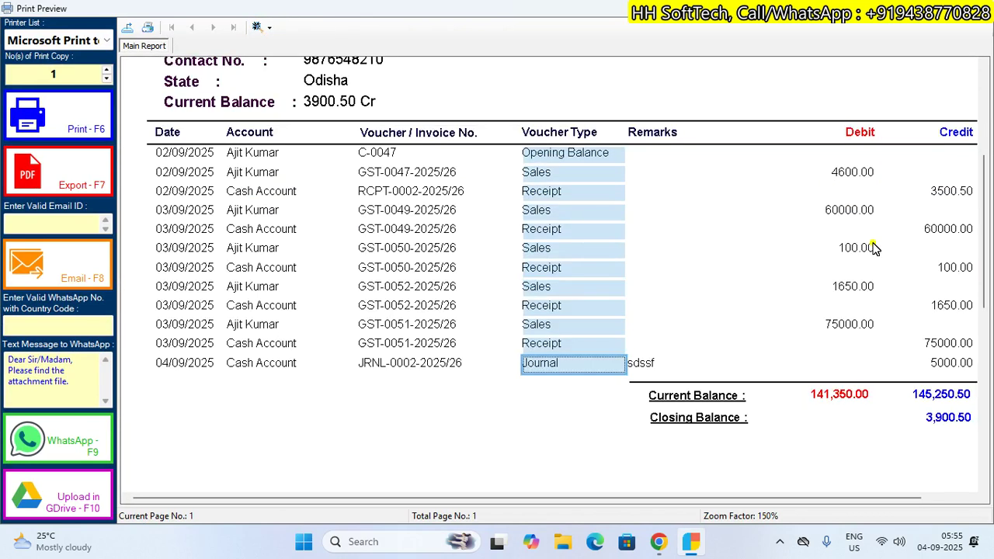
pyautogui.click(939, 365)
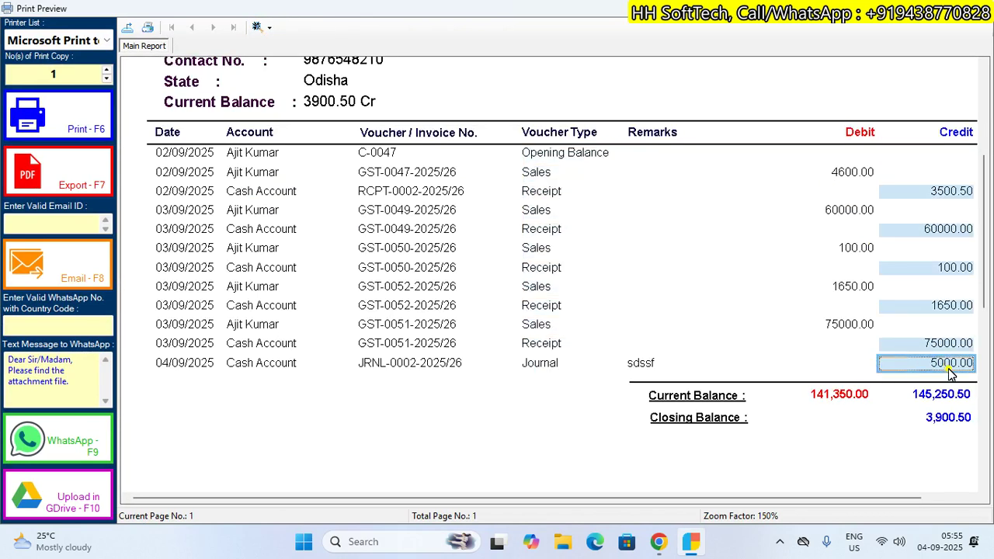
pyautogui.scroll(3, 949, 373)
pyautogui.press('Escape')
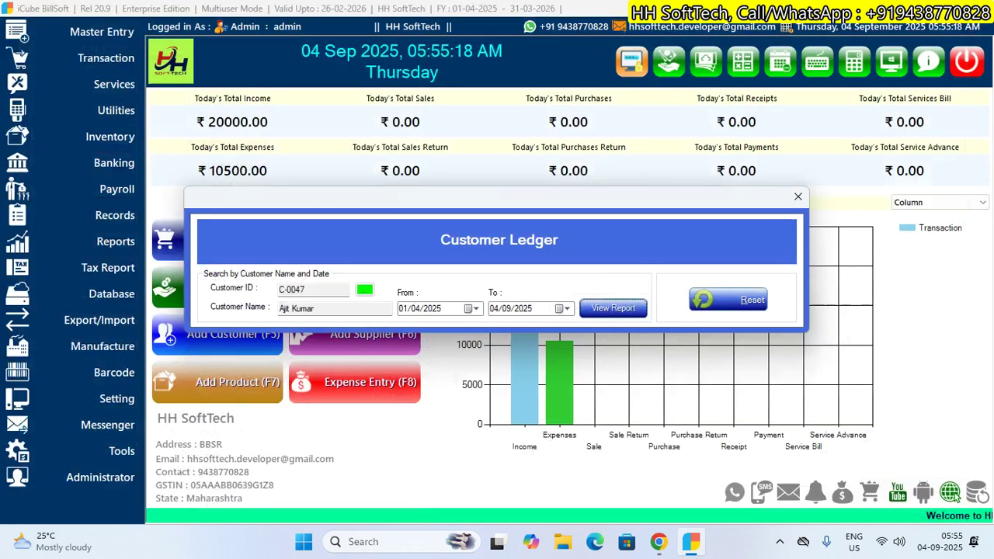
# - Start a new journal voucher for supplier Supl1 with amount 2000
pyautogui.click(801, 199)
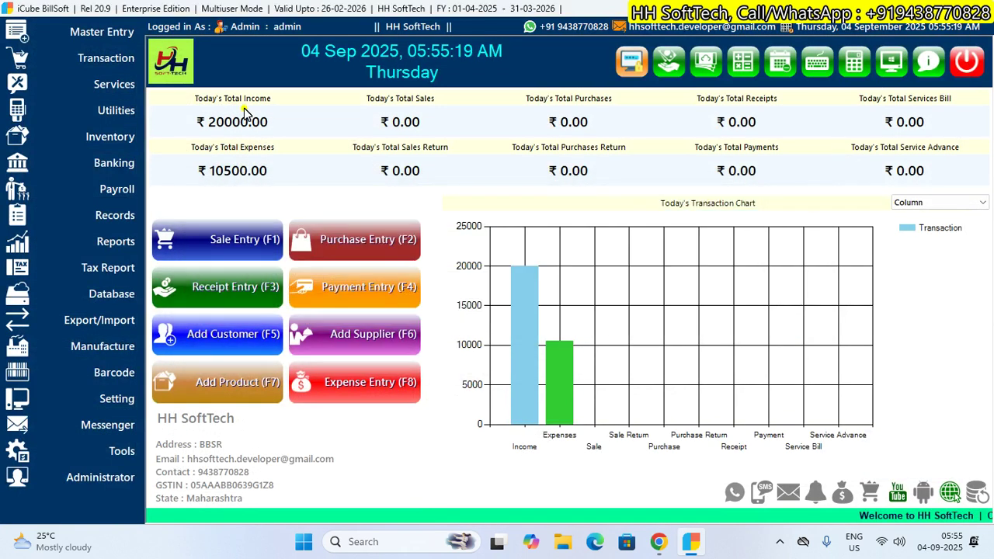
pyautogui.click(105, 58)
pyautogui.click(262, 284)
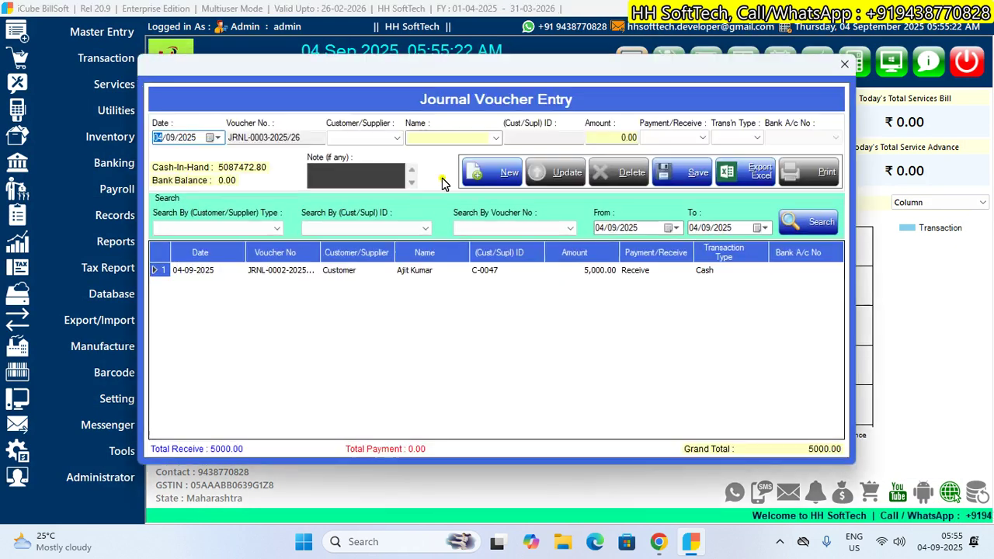
pyautogui.click(396, 140)
pyautogui.click(361, 160)
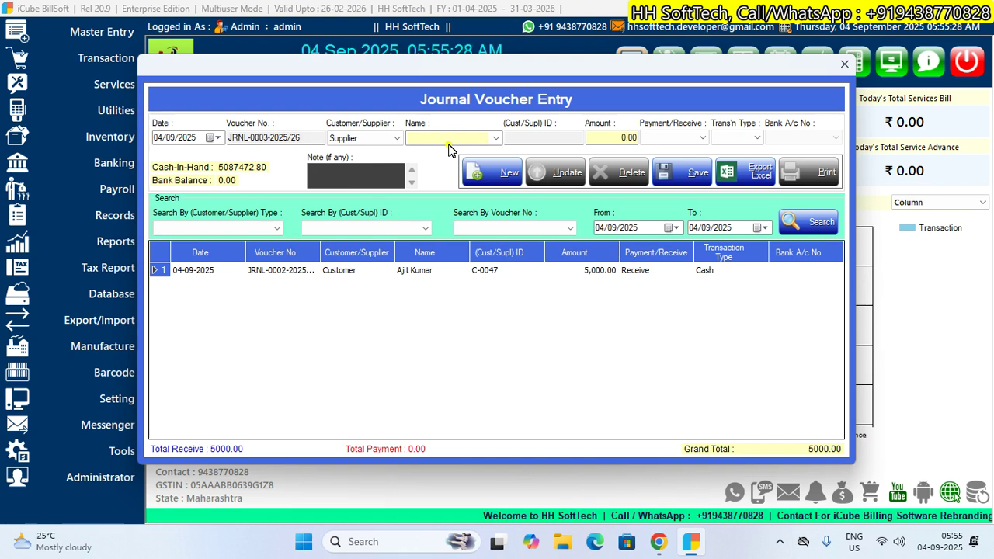
pyautogui.click(495, 138)
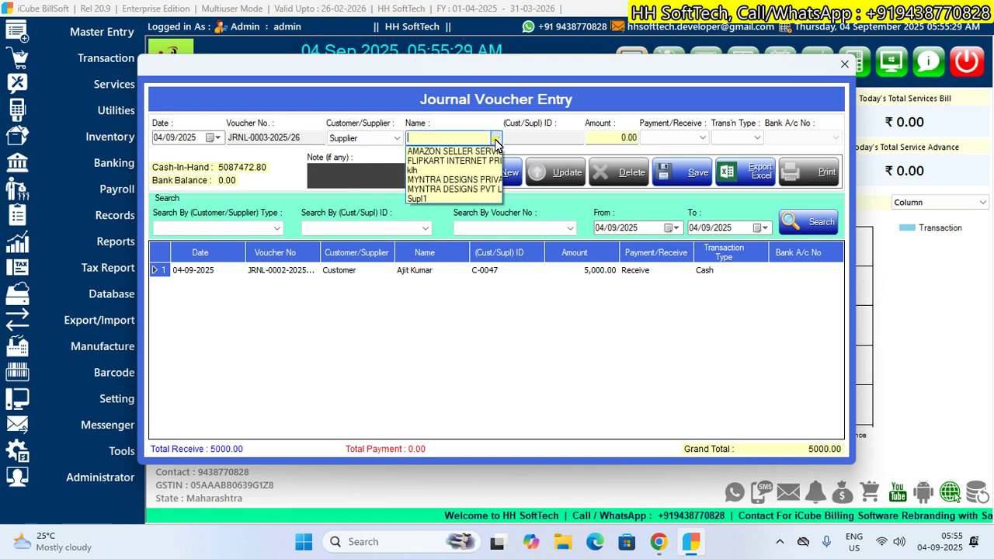
pyautogui.click(435, 200)
pyautogui.press('Tab')
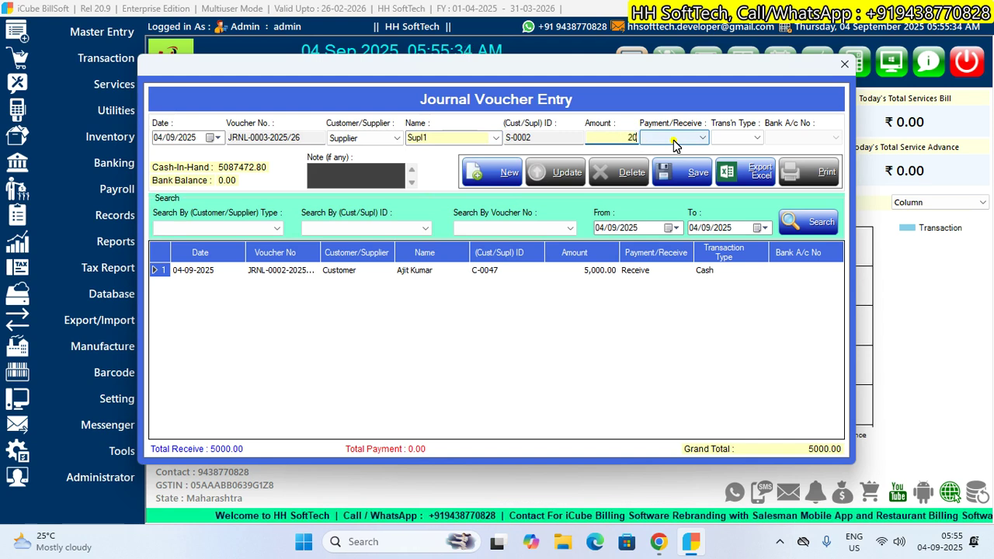
pyautogui.write('2000')
# - Make the voucher a Bank payment from account 12345678
pyautogui.click(674, 140)
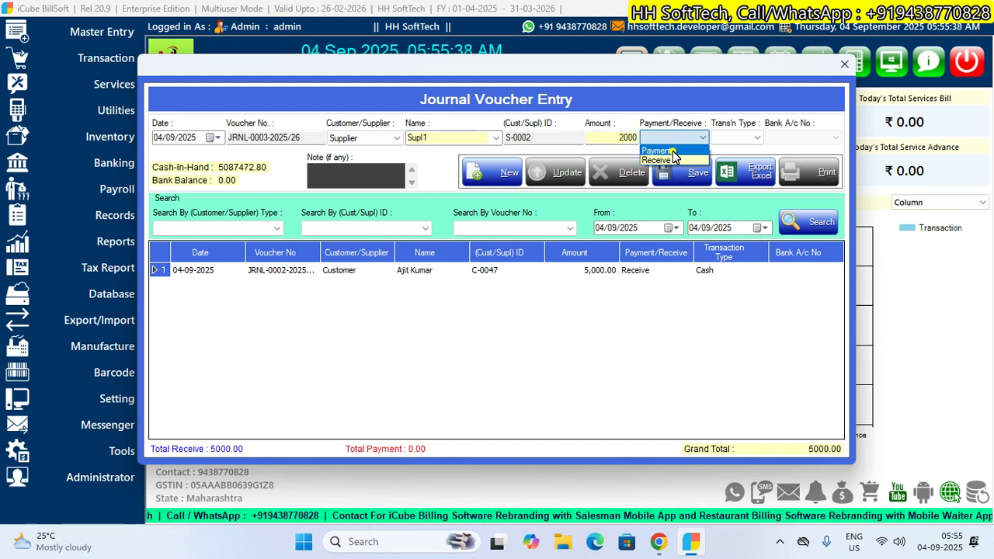
pyautogui.click(673, 152)
pyautogui.click(734, 140)
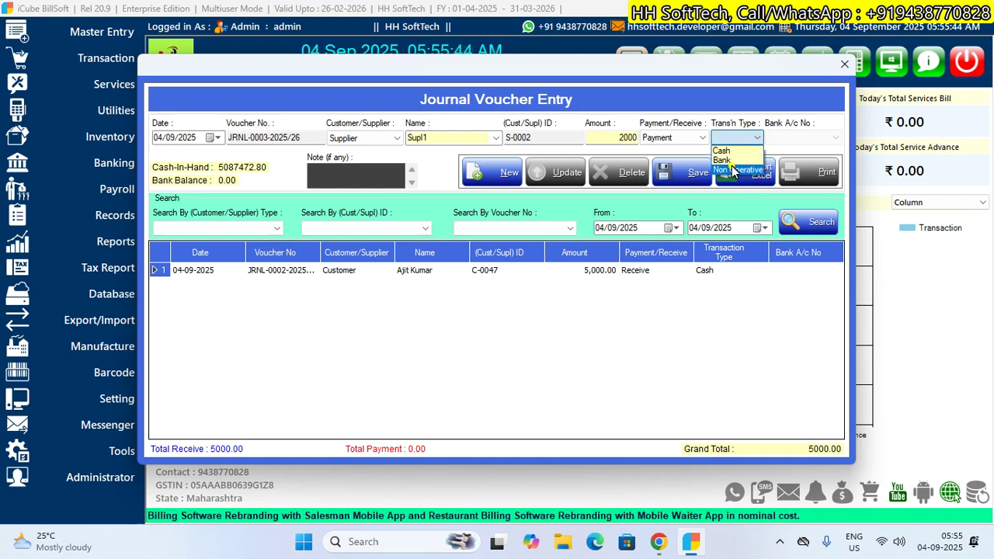
pyautogui.click(730, 161)
pyautogui.click(780, 138)
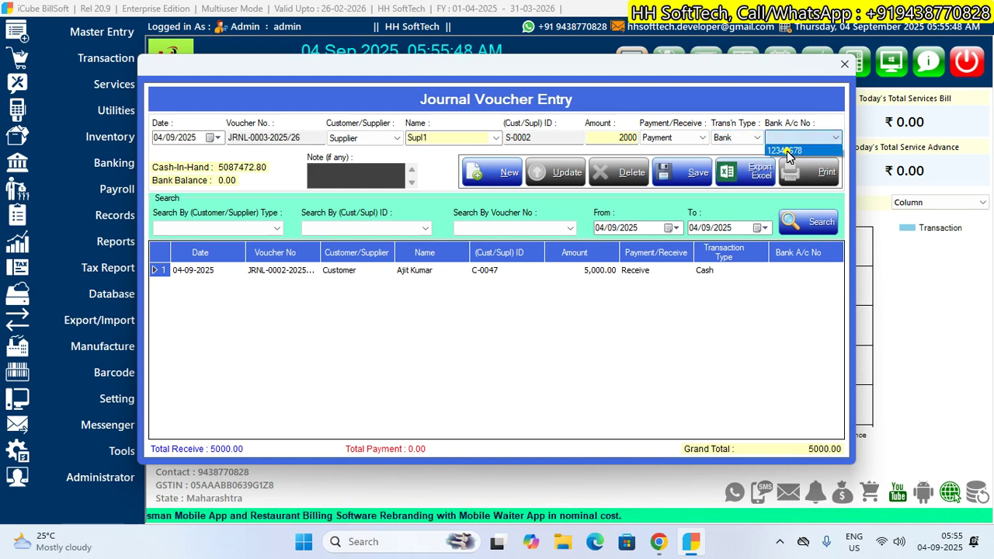
pyautogui.click(785, 150)
# - Add the note 'erfafasdfas', save the voucher, and accept the print preview
pyautogui.click(351, 180)
pyautogui.write('erfafasdfas')
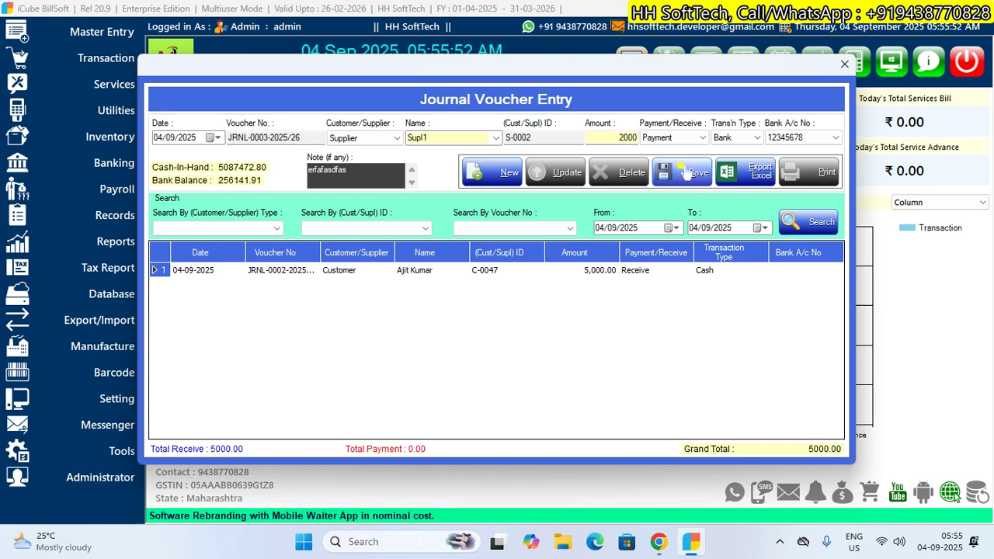
pyautogui.click(682, 172)
pyautogui.click(527, 319)
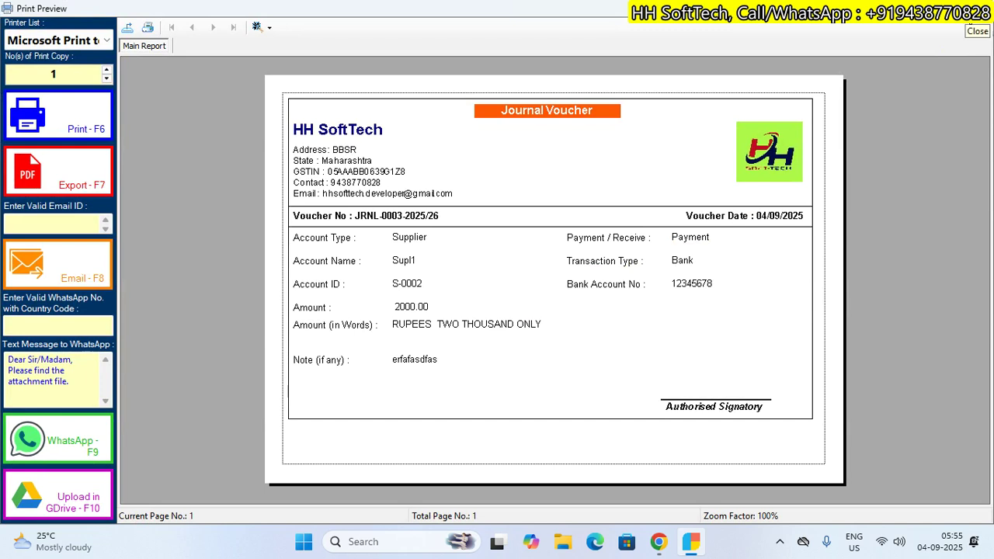
# - Close the voucher preview, reselect the saved supplier voucher, and close the entry window
pyautogui.click(977, 31)
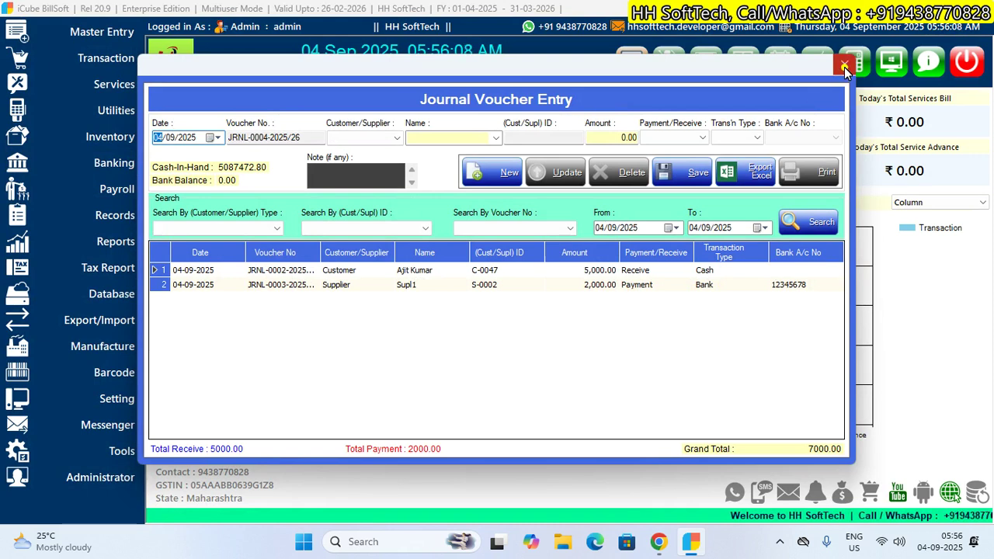
pyautogui.click(599, 285)
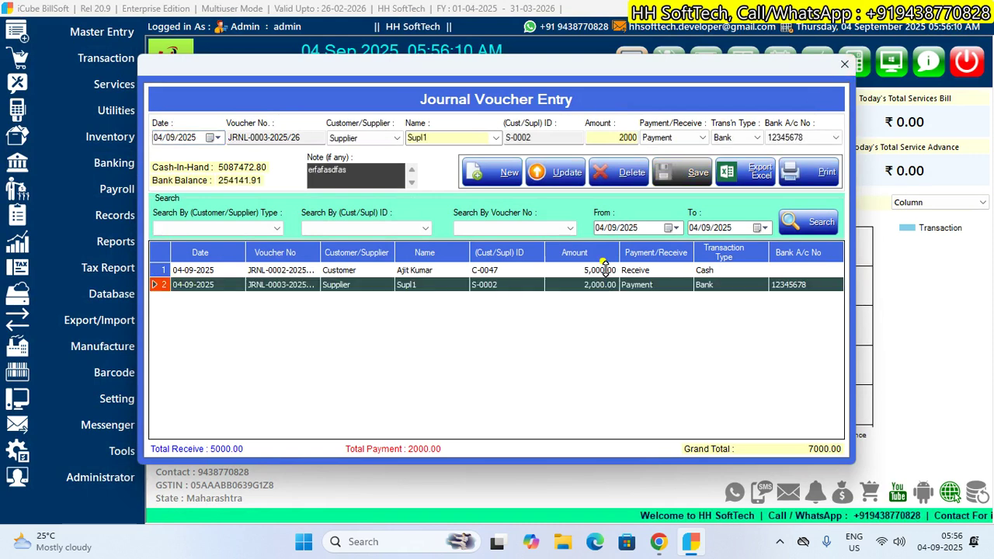
pyautogui.click(844, 64)
pyautogui.click(115, 220)
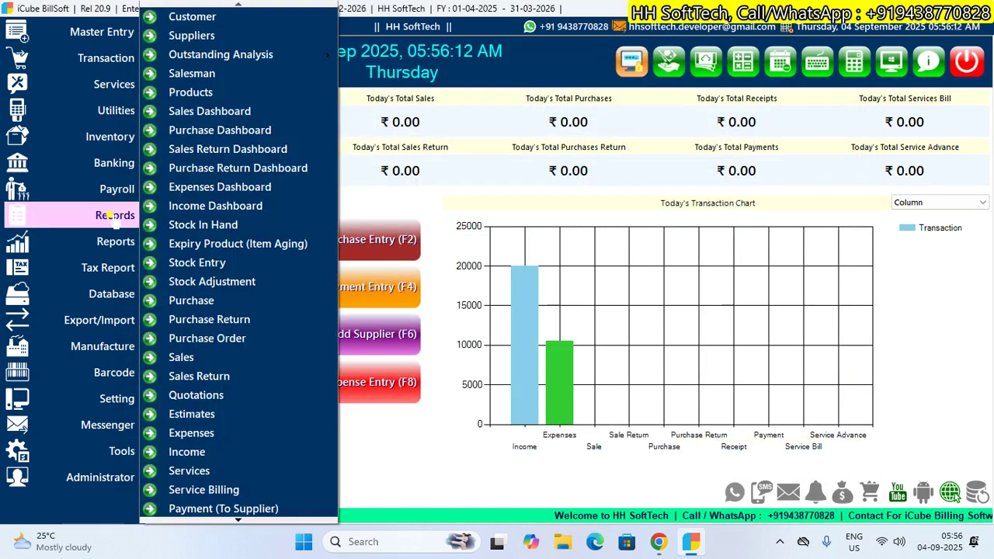
# - Review the Cash Book down to the 5,000.00 JRNL-0002 journal receipt, then close it
pyautogui.click(115, 242)
pyautogui.moveTo(237, 227)
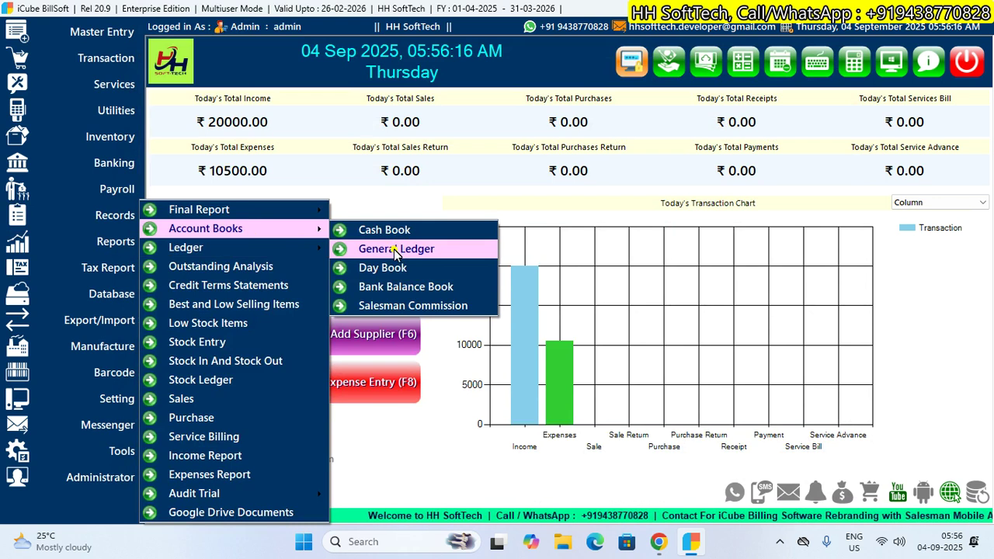
pyautogui.click(363, 230)
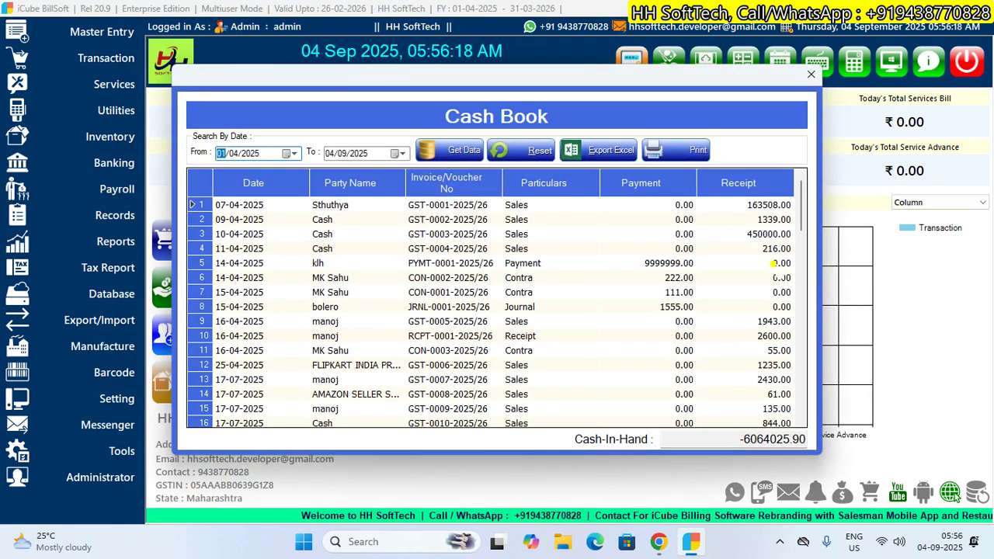
pyautogui.moveTo(799, 218); pyautogui.dragTo(804, 424)
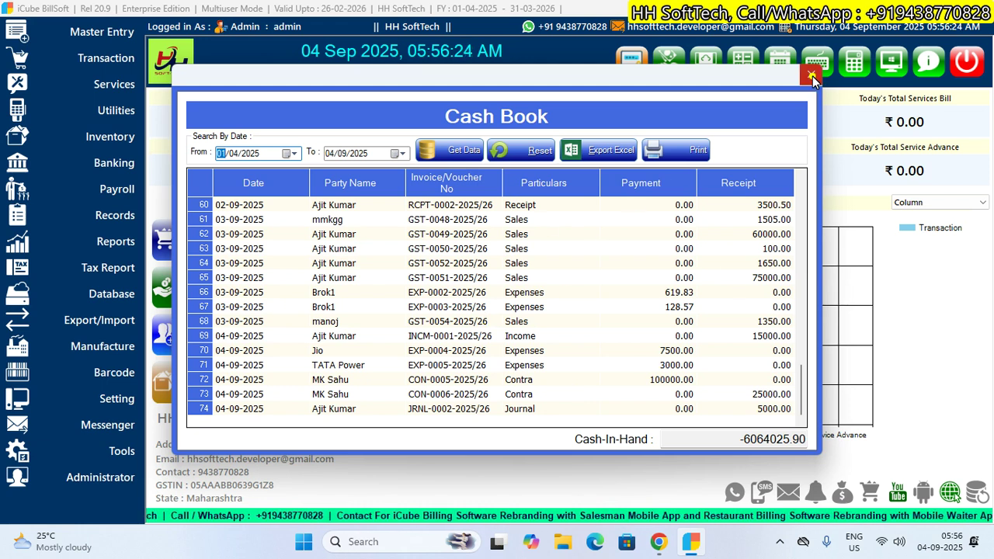
pyautogui.click(811, 77)
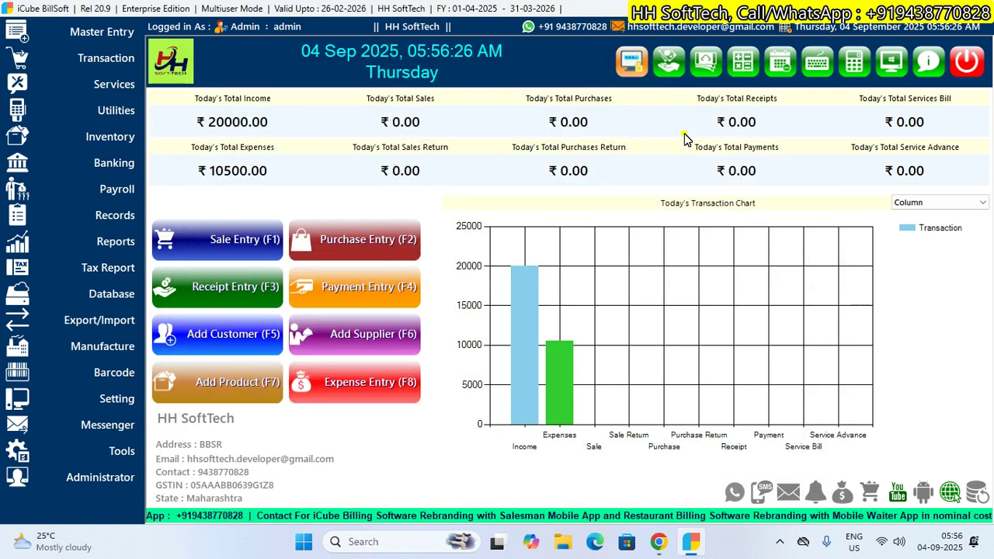
pyautogui.click(118, 247)
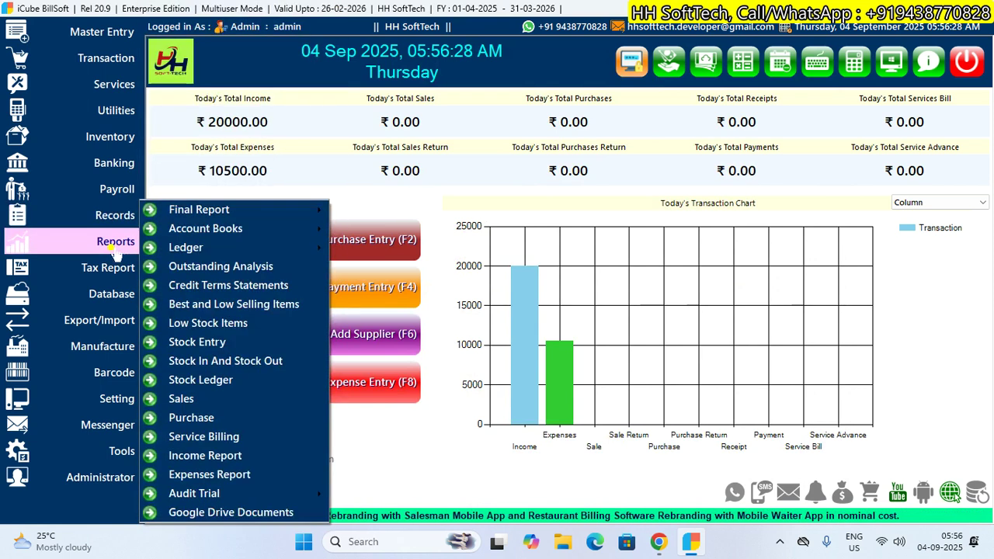
pyautogui.moveTo(248, 229)
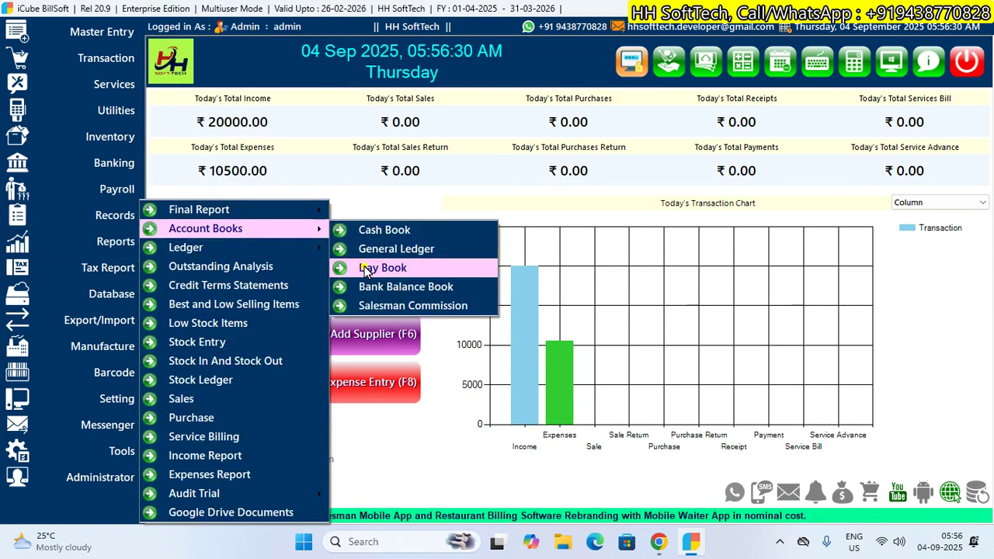
# - Select the 2,000.00 JRNL-0003 Supl1 payment row in the Bank Balance Book, then close it
pyautogui.click(382, 287)
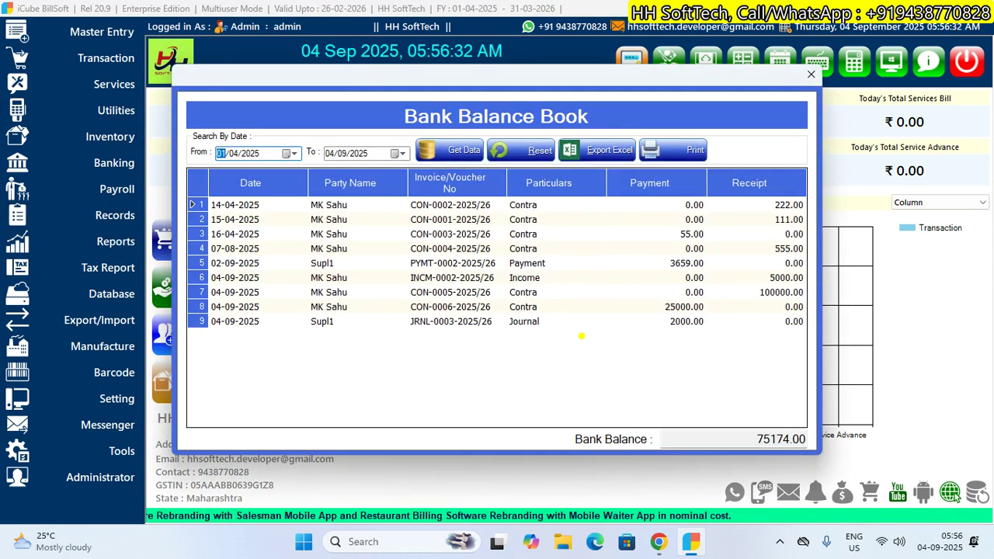
pyautogui.click(323, 322)
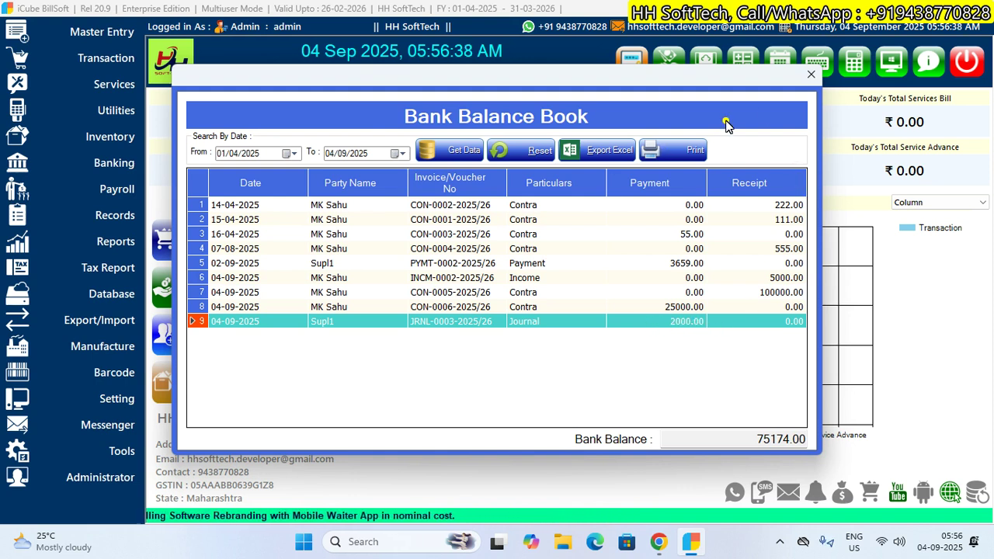
pyautogui.click(809, 74)
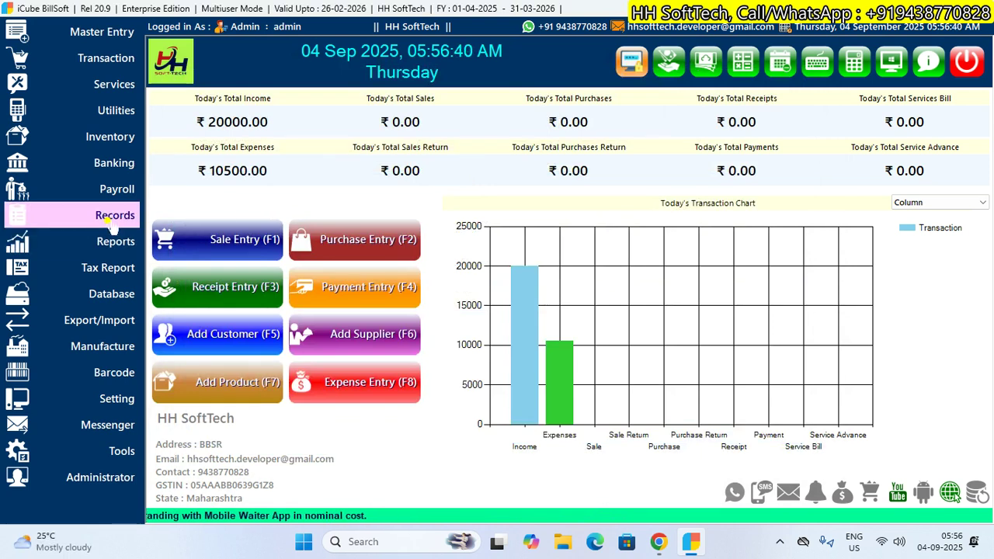
# - Generate the Supplier Ledger report for Supl1 (S-0002), 01/04/2025–04/09/2025
pyautogui.click(112, 242)
pyautogui.moveTo(198, 249)
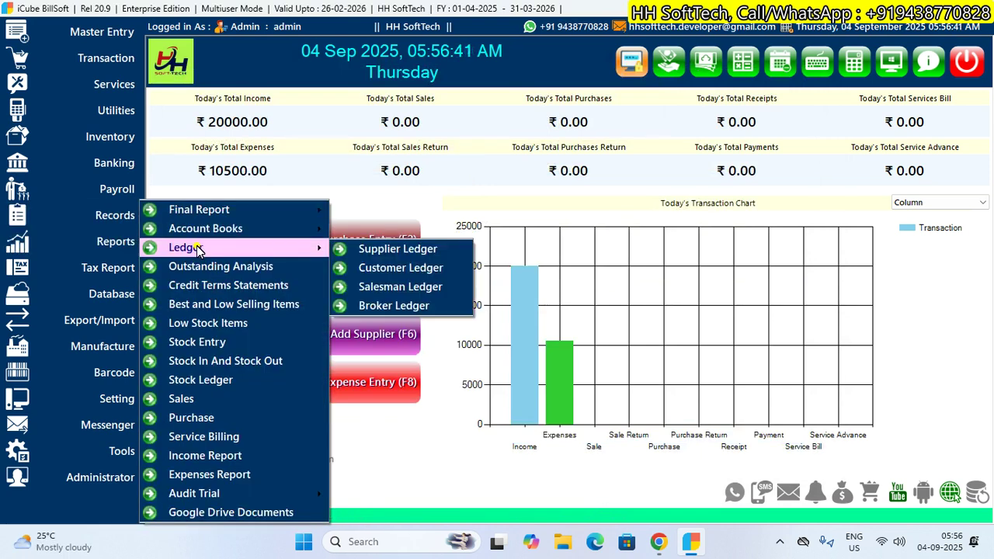
pyautogui.click(398, 248)
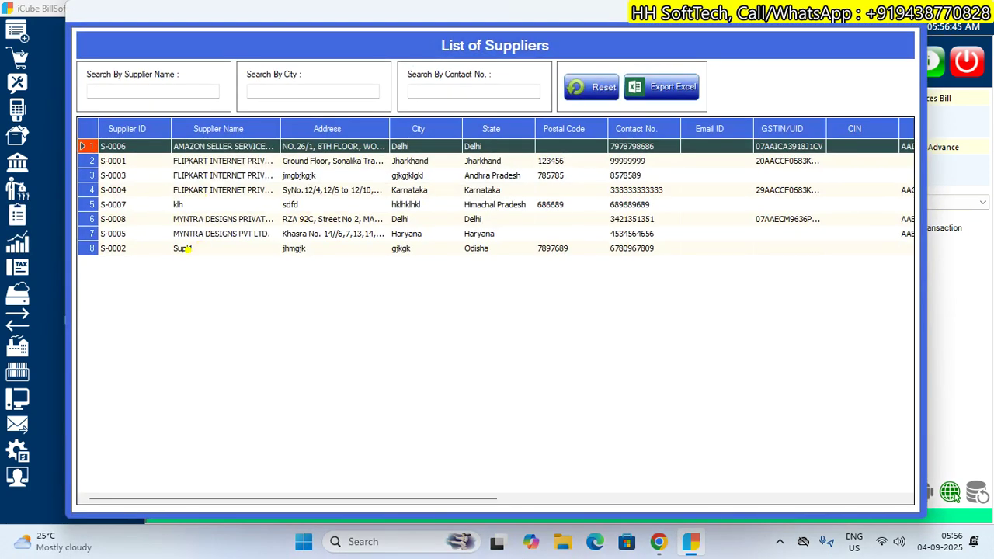
pyautogui.doubleClick(186, 248)
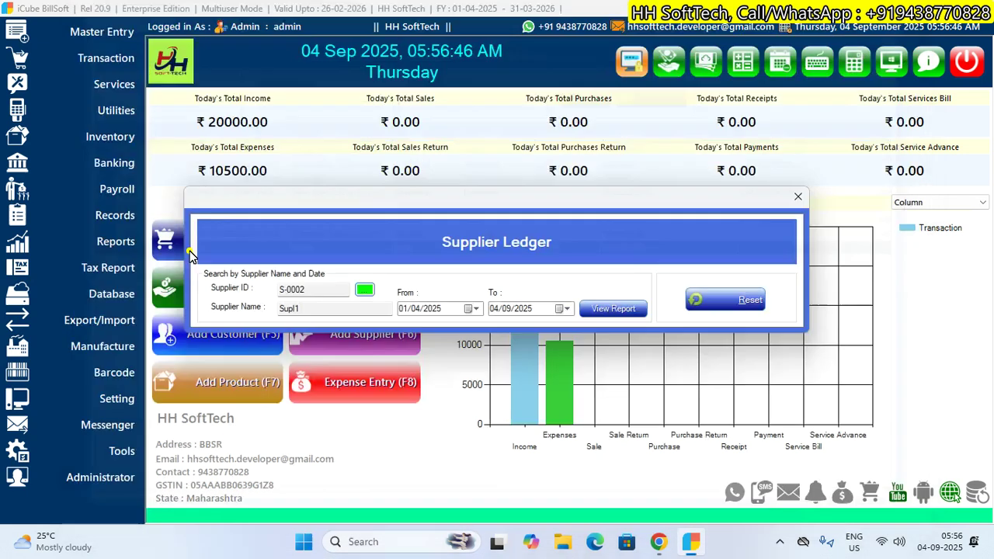
pyautogui.click(614, 309)
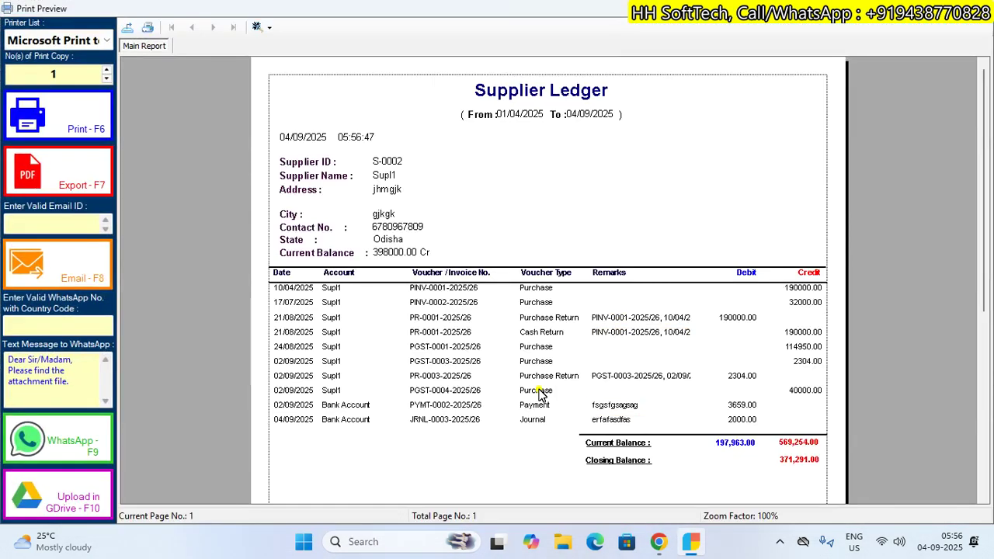
# - Check the Journal row's 2000.00 debit, then close the preview and search window
pyautogui.click(596, 420)
pyautogui.click(315, 421)
pyautogui.click(381, 421)
pyautogui.click(529, 421)
pyautogui.click(747, 422)
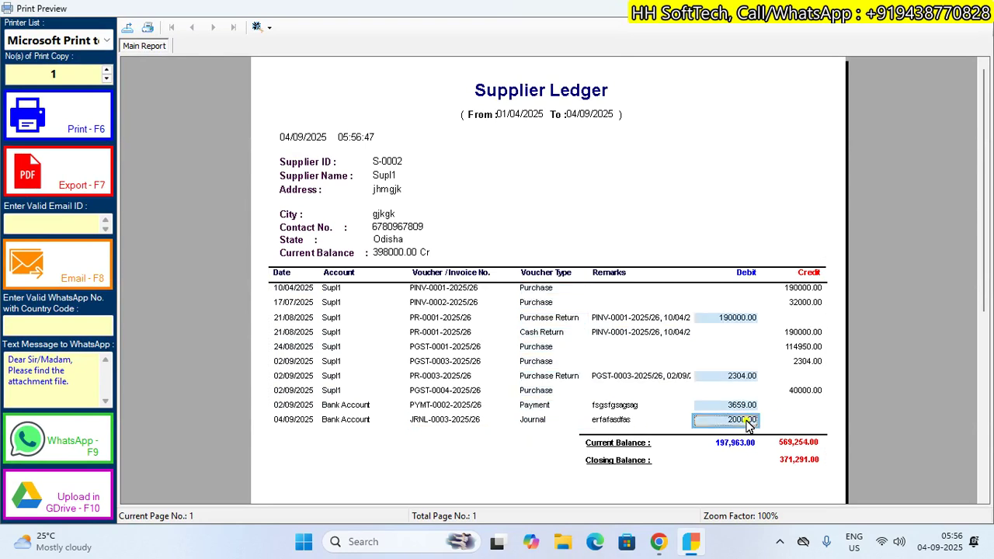
pyautogui.scroll(-3, 746, 423)
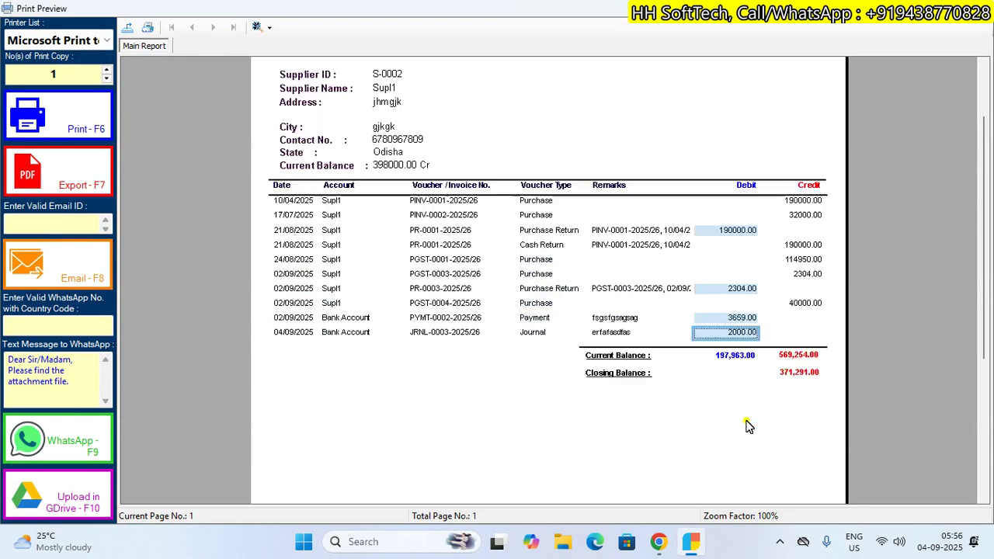
pyautogui.scroll(3, 747, 424)
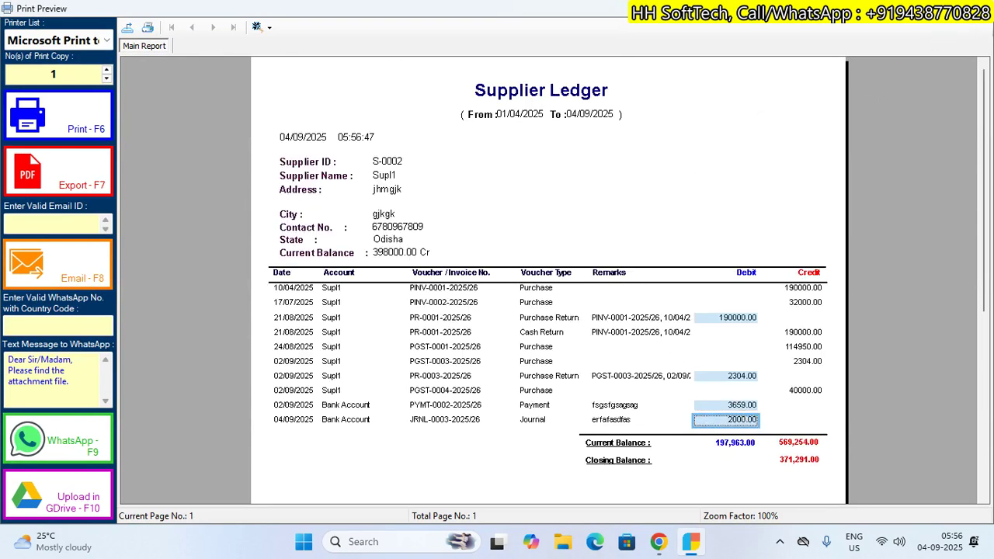
pyautogui.click(982, 8)
pyautogui.click(801, 192)
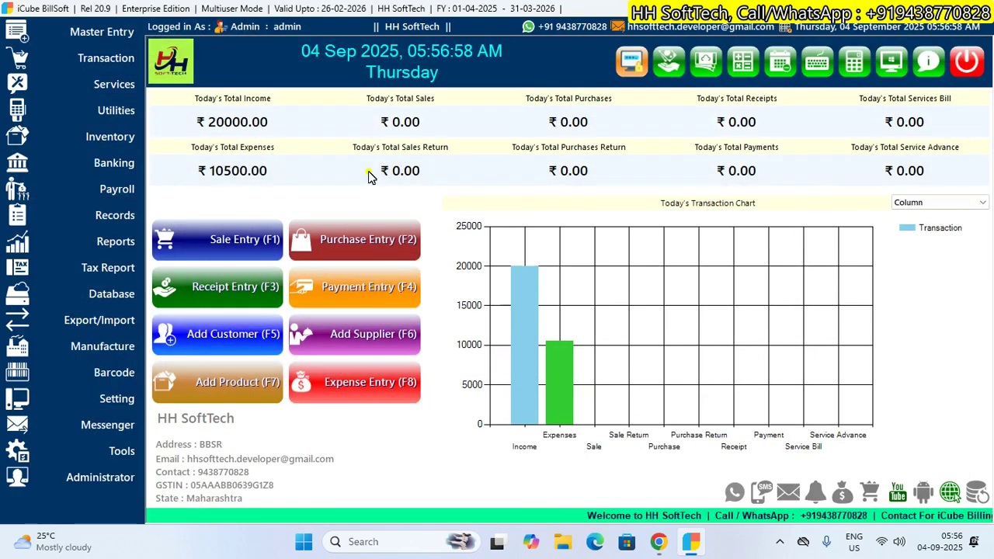
pyautogui.click(106, 58)
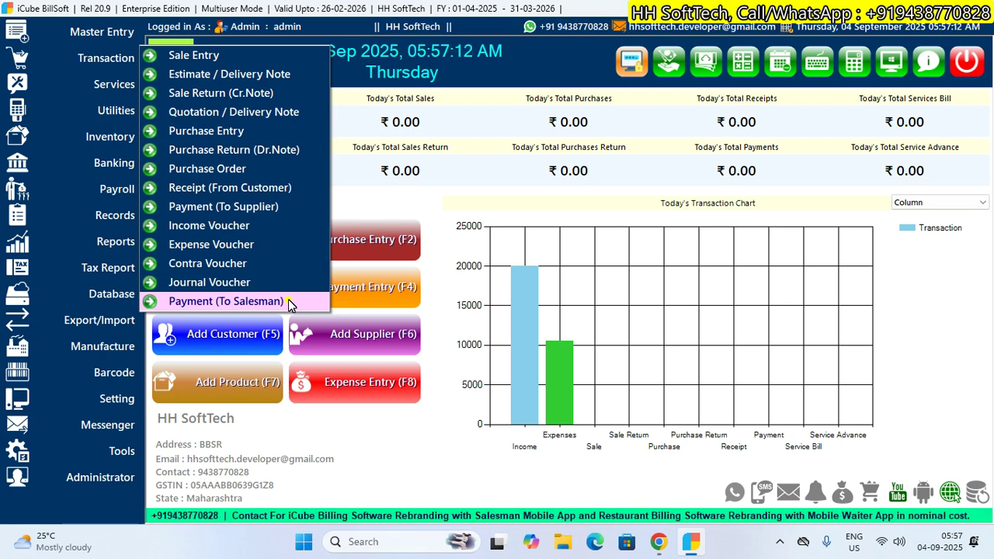
pyautogui.click(528, 239)
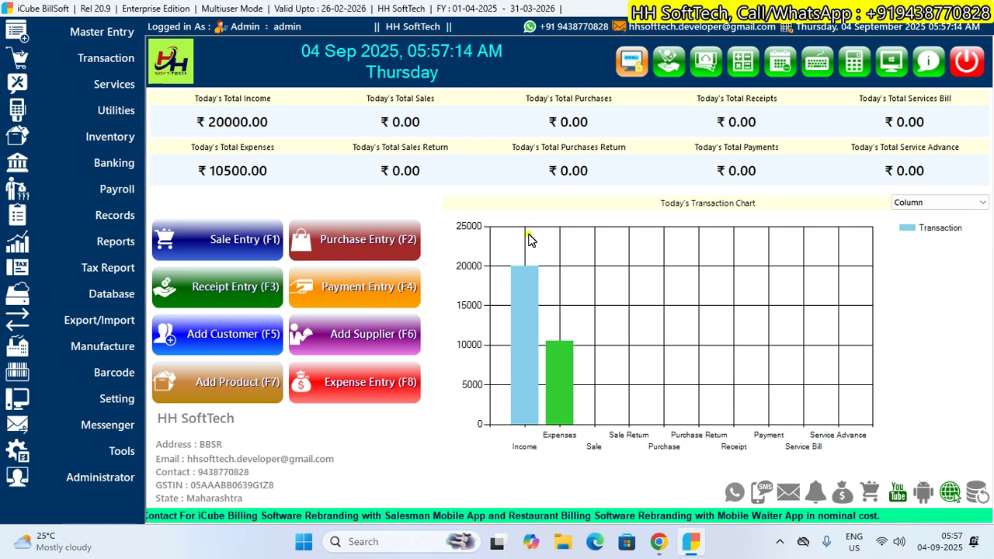